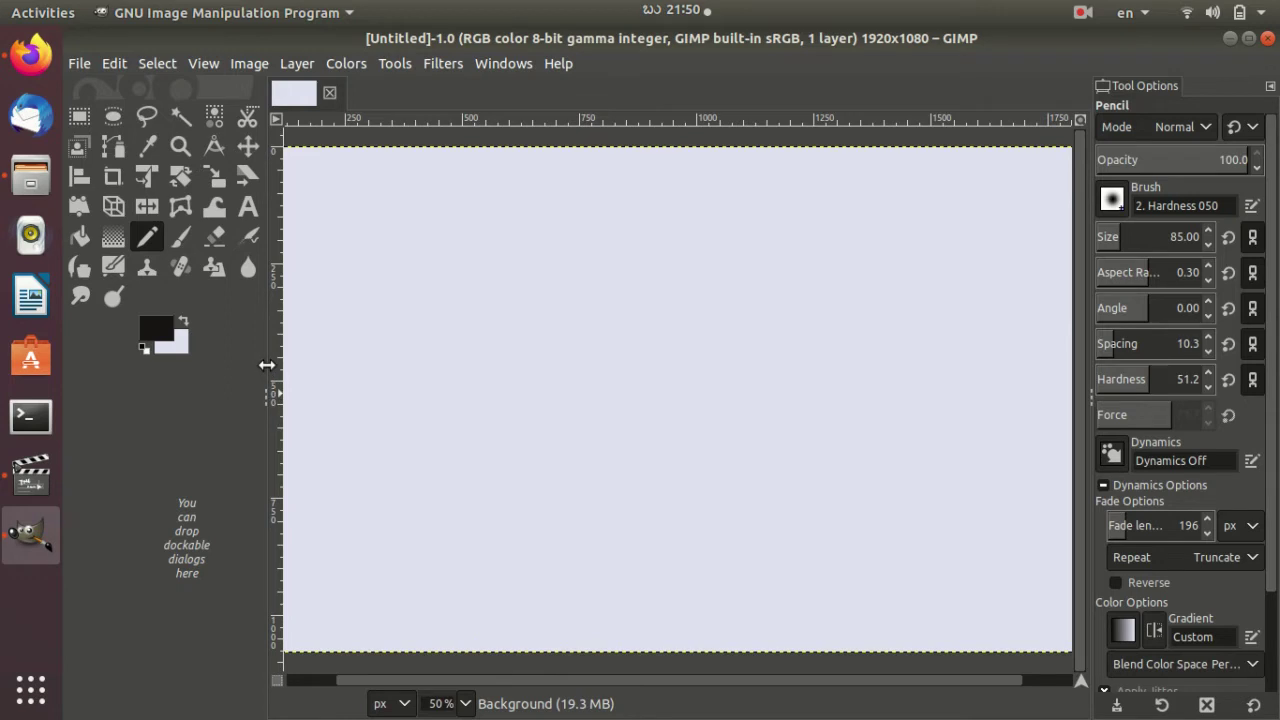
pyautogui.click(490, 66)
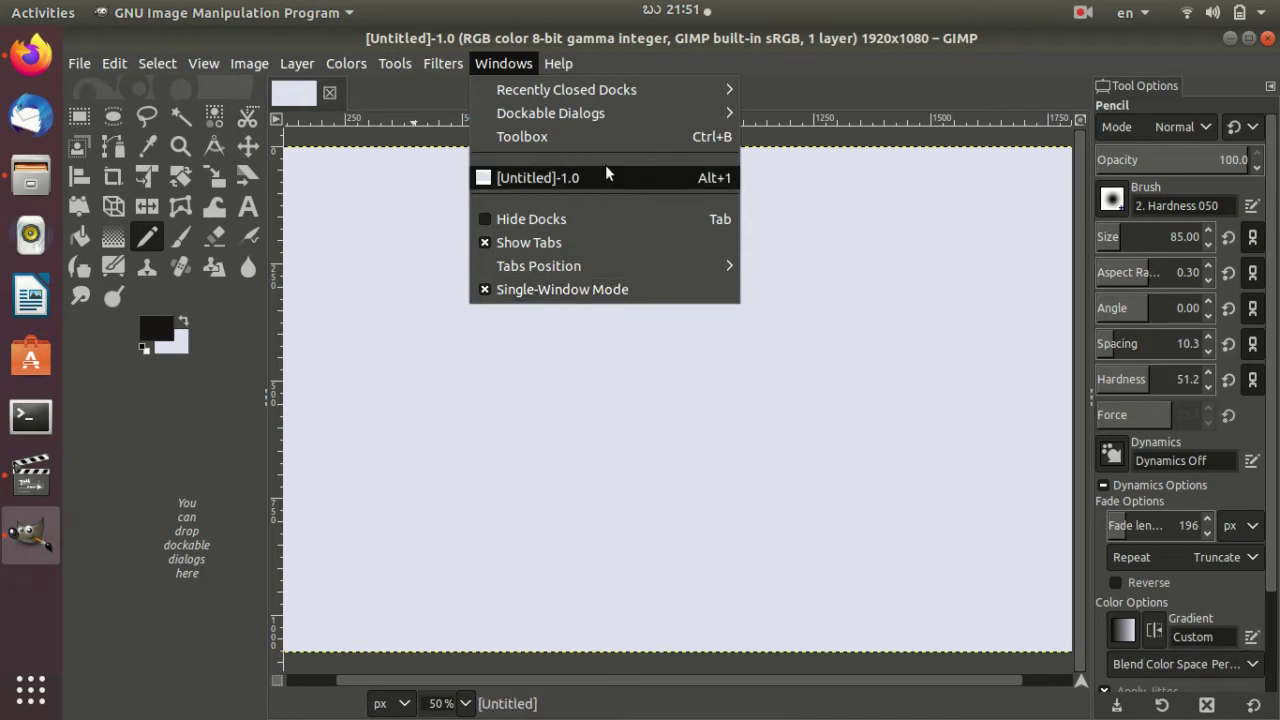
pyautogui.click(573, 398)
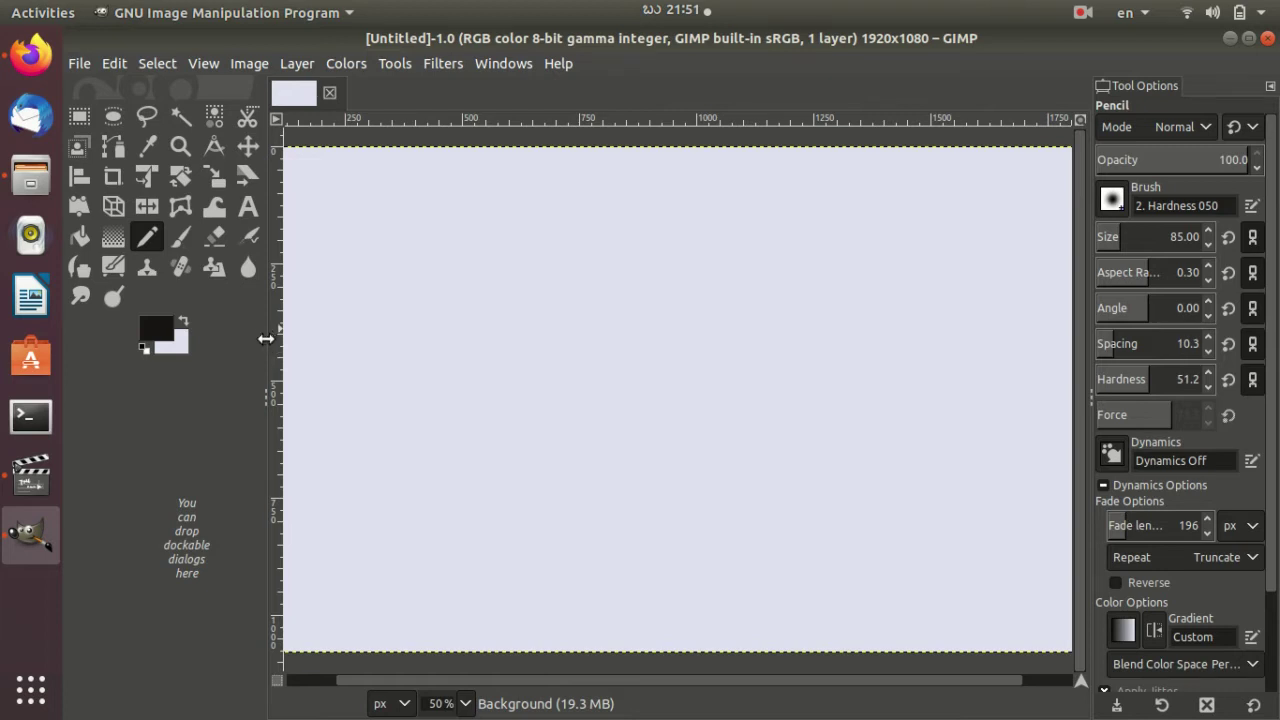
pyautogui.moveTo(265, 339)
pyautogui.mouseDown()
pyautogui.moveTo(218, 349)
pyautogui.moveTo(443, 354)
pyautogui.moveTo(136, 364)
pyautogui.mouseUp()
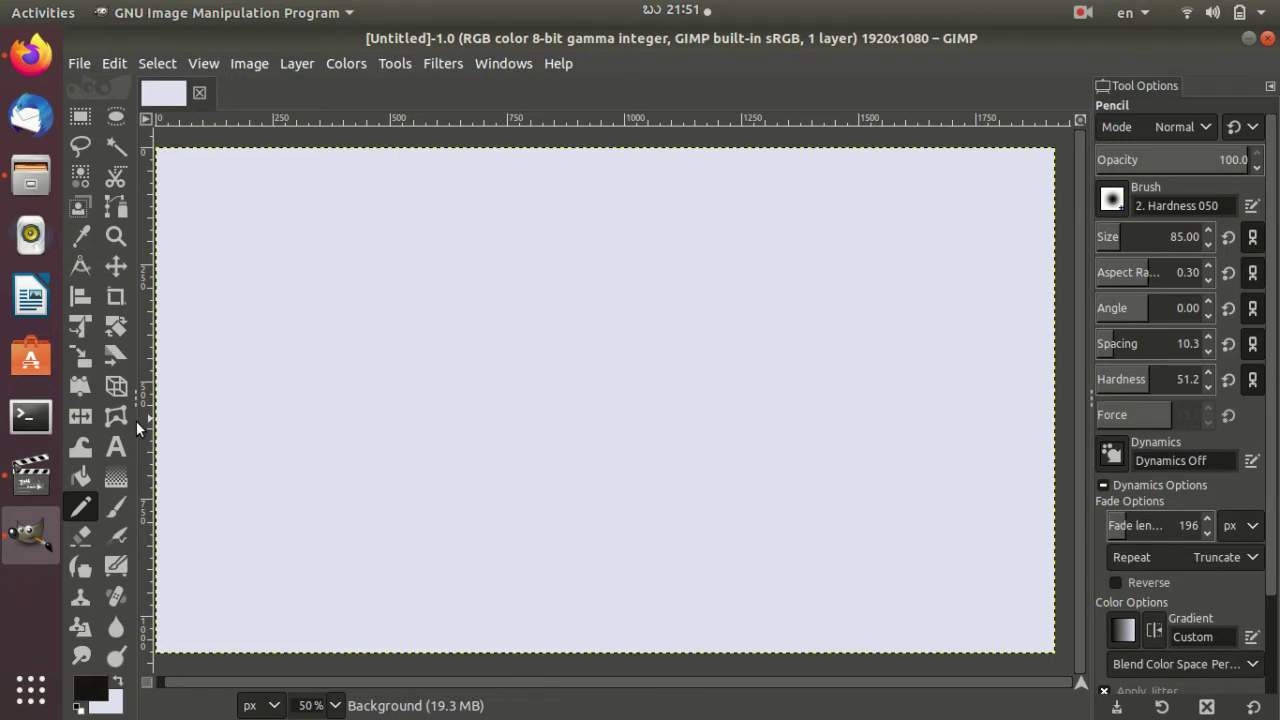
pyautogui.moveTo(136, 421)
pyautogui.mouseDown()
pyautogui.moveTo(374, 438)
pyautogui.moveTo(243, 446)
pyautogui.moveTo(262, 446)
pyautogui.mouseUp()
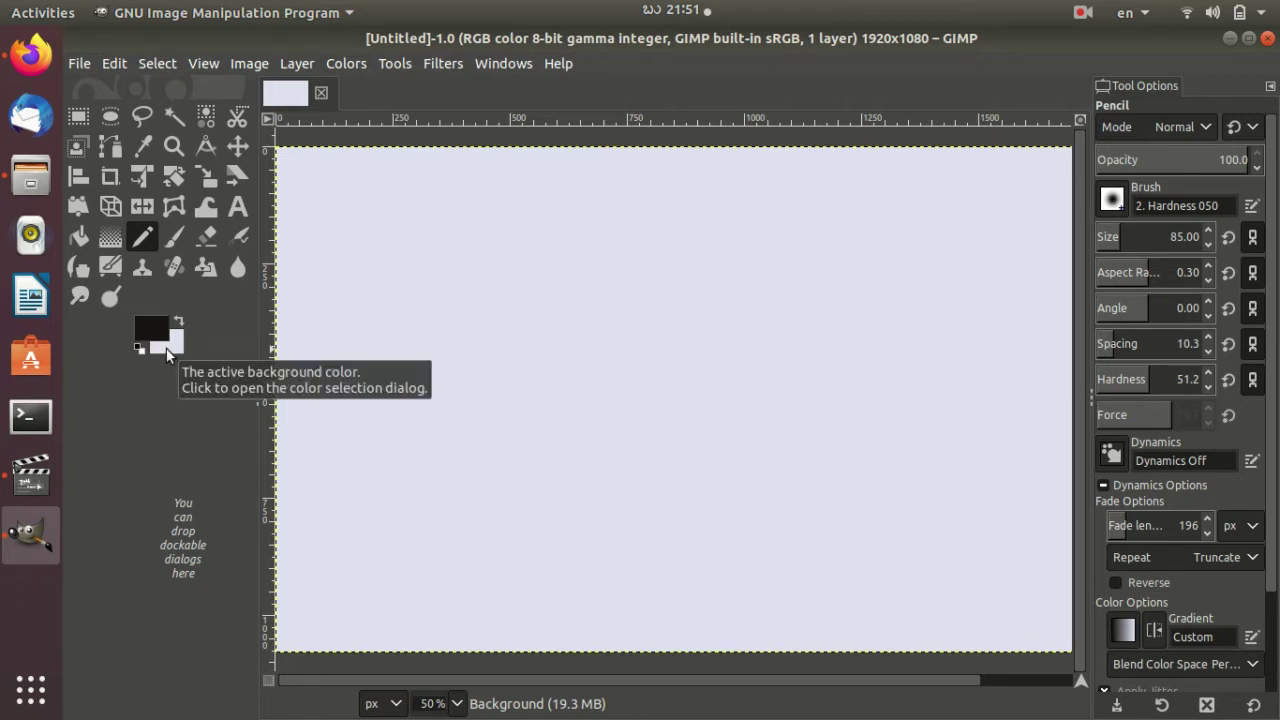
# - Open the near-black 191514 foreground chooser and browse its CMYK, wheel and palette views, ending on the square
pyautogui.click(167, 340)
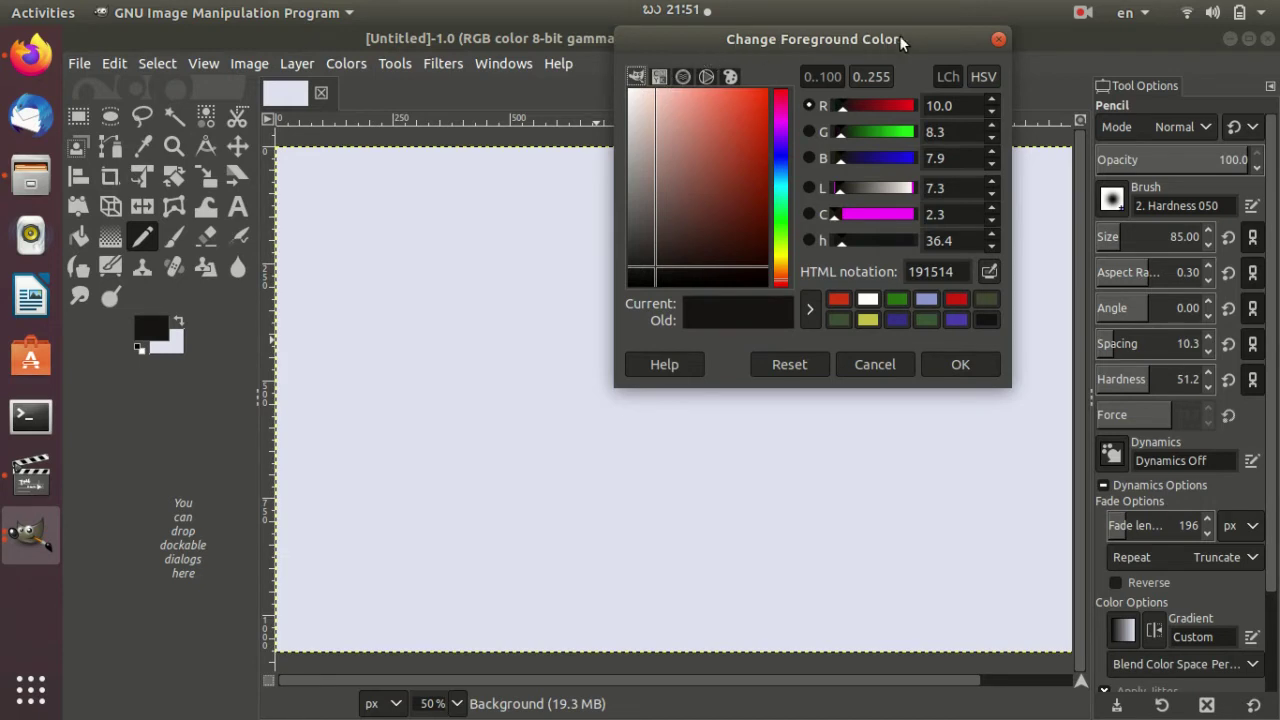
pyautogui.moveTo(939, 35); pyautogui.dragTo(836, 176)
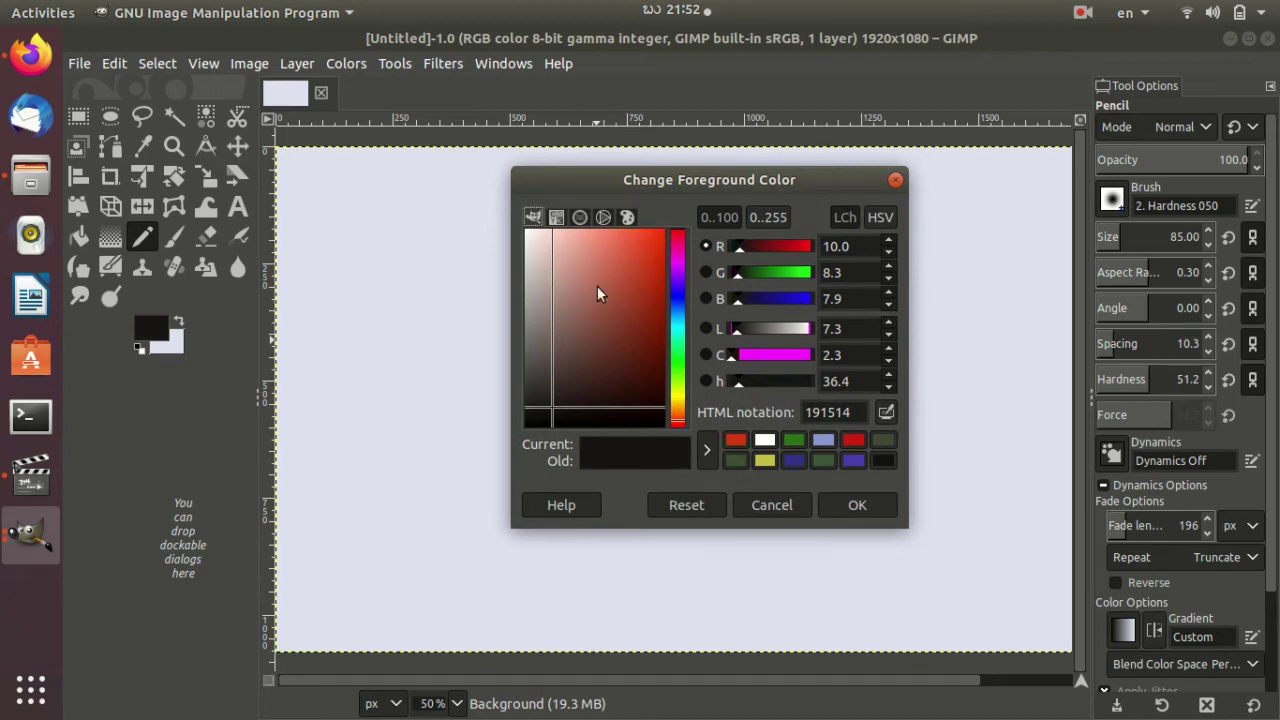
pyautogui.click(562, 218)
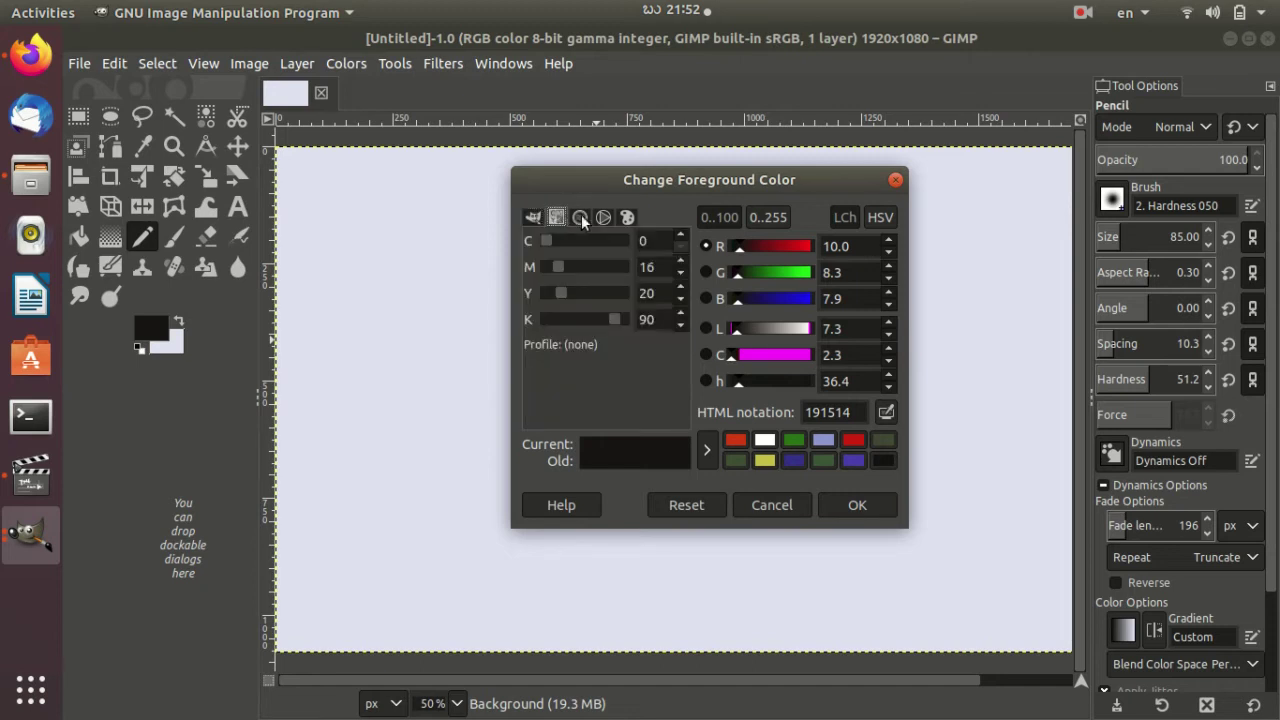
pyautogui.click(580, 218)
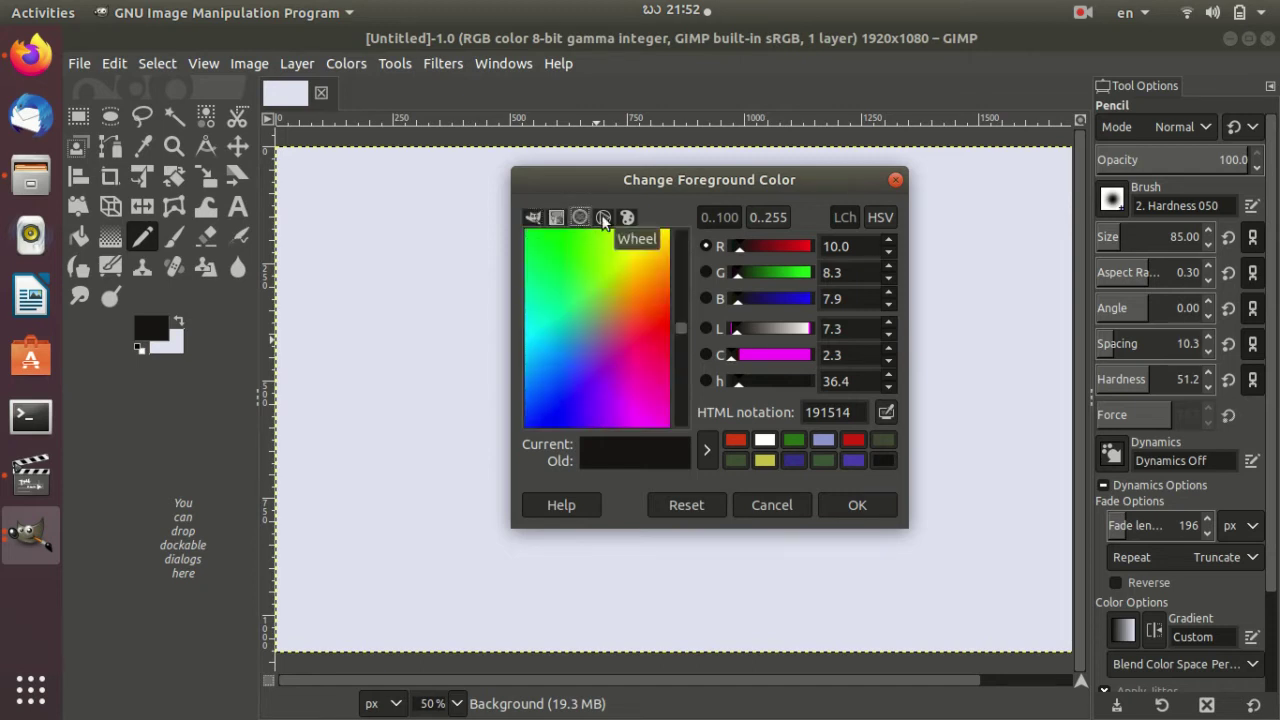
pyautogui.click(603, 218)
pyautogui.click(626, 218)
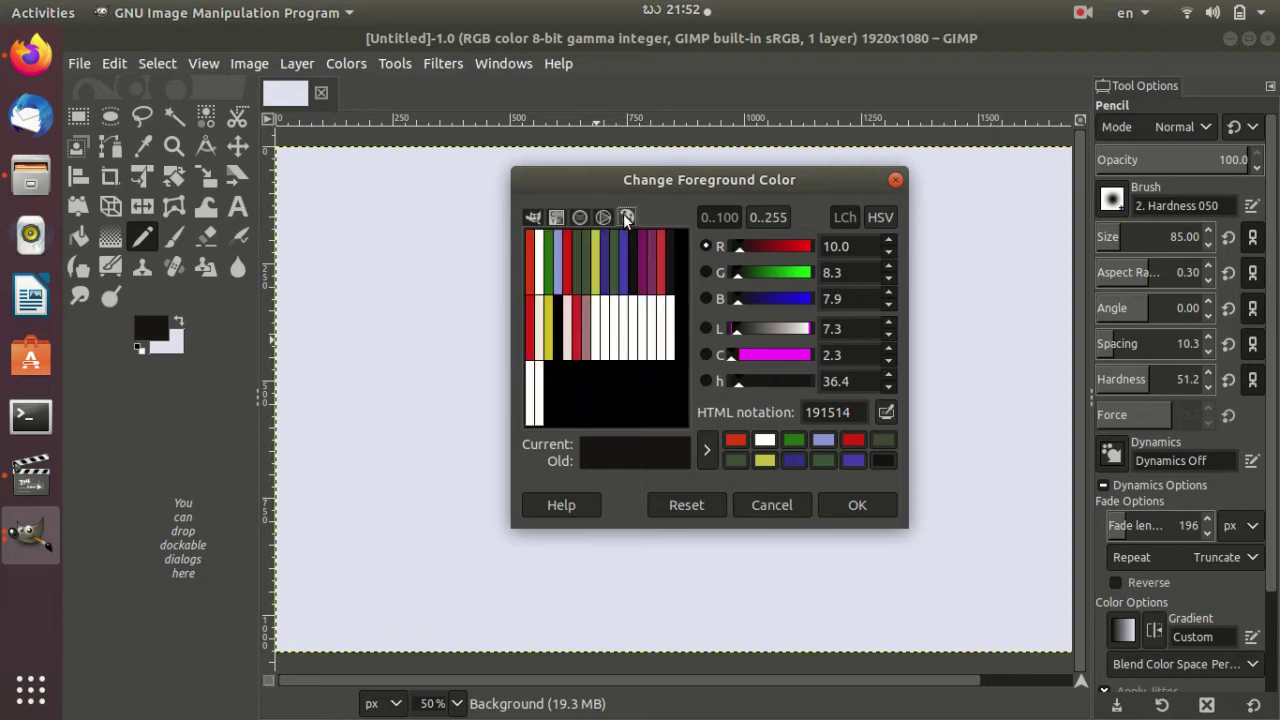
pyautogui.click(533, 219)
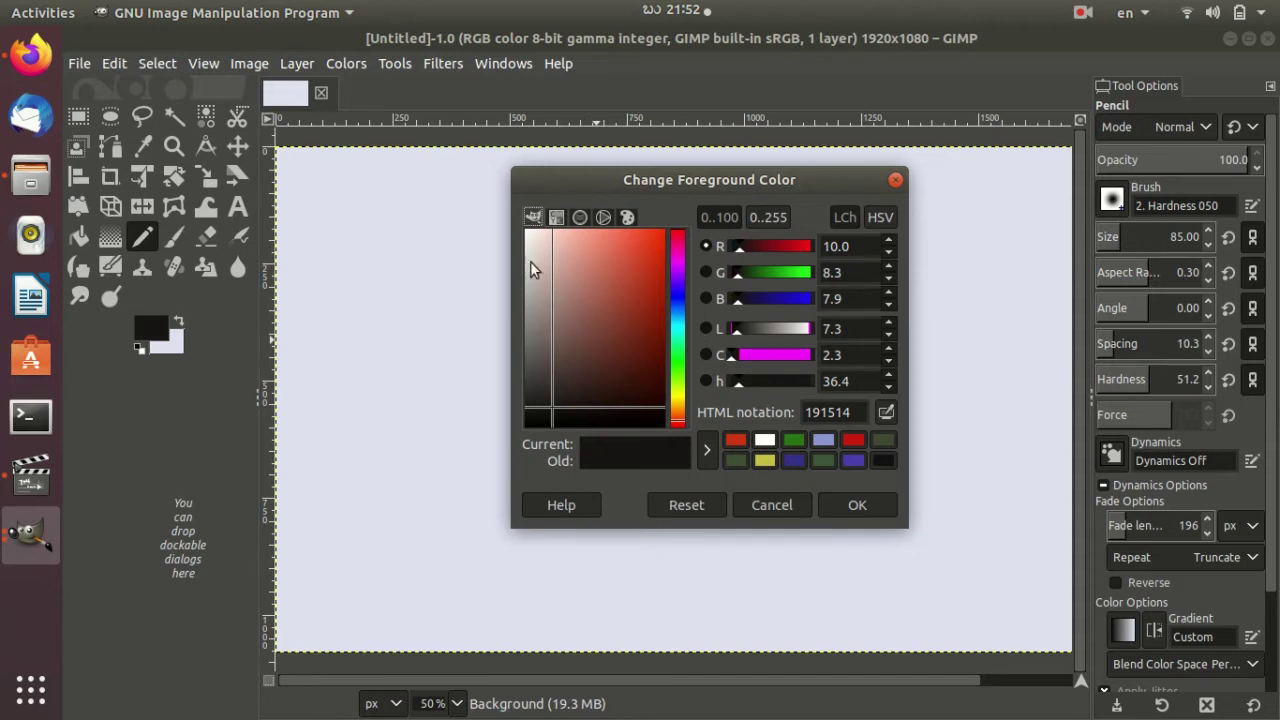
pyautogui.click(556, 217)
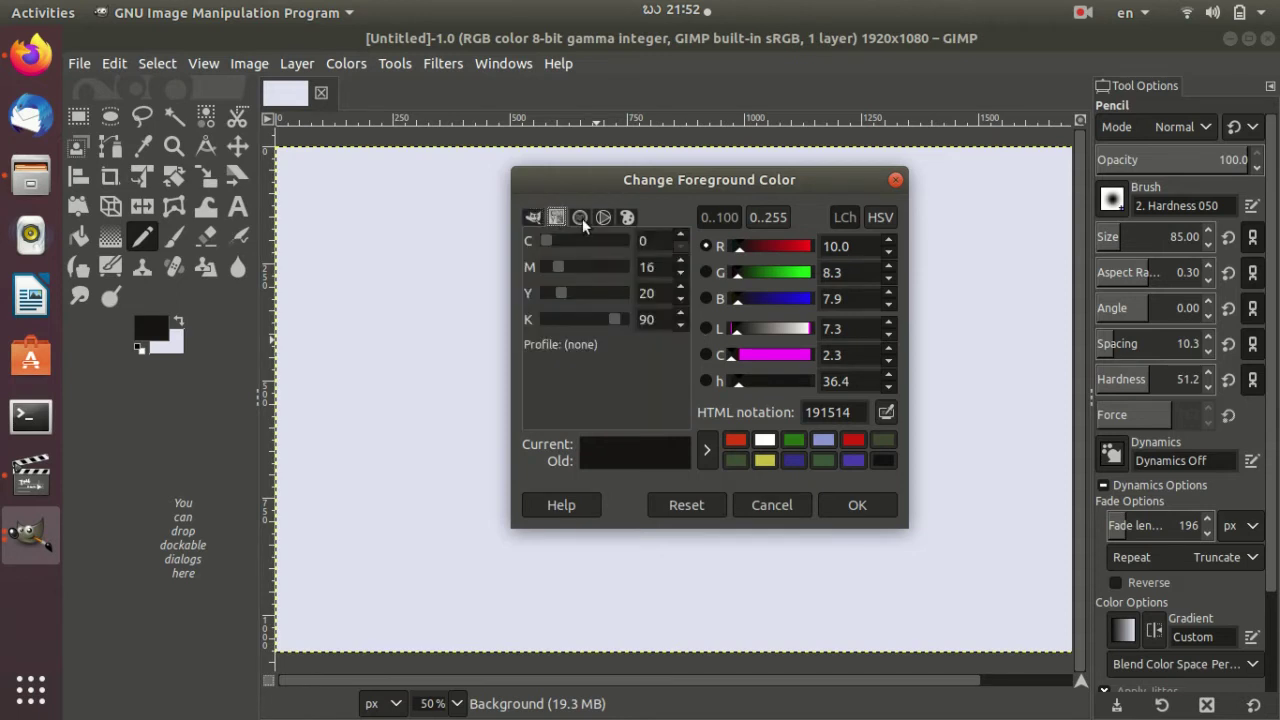
pyautogui.click(581, 218)
pyautogui.click(625, 219)
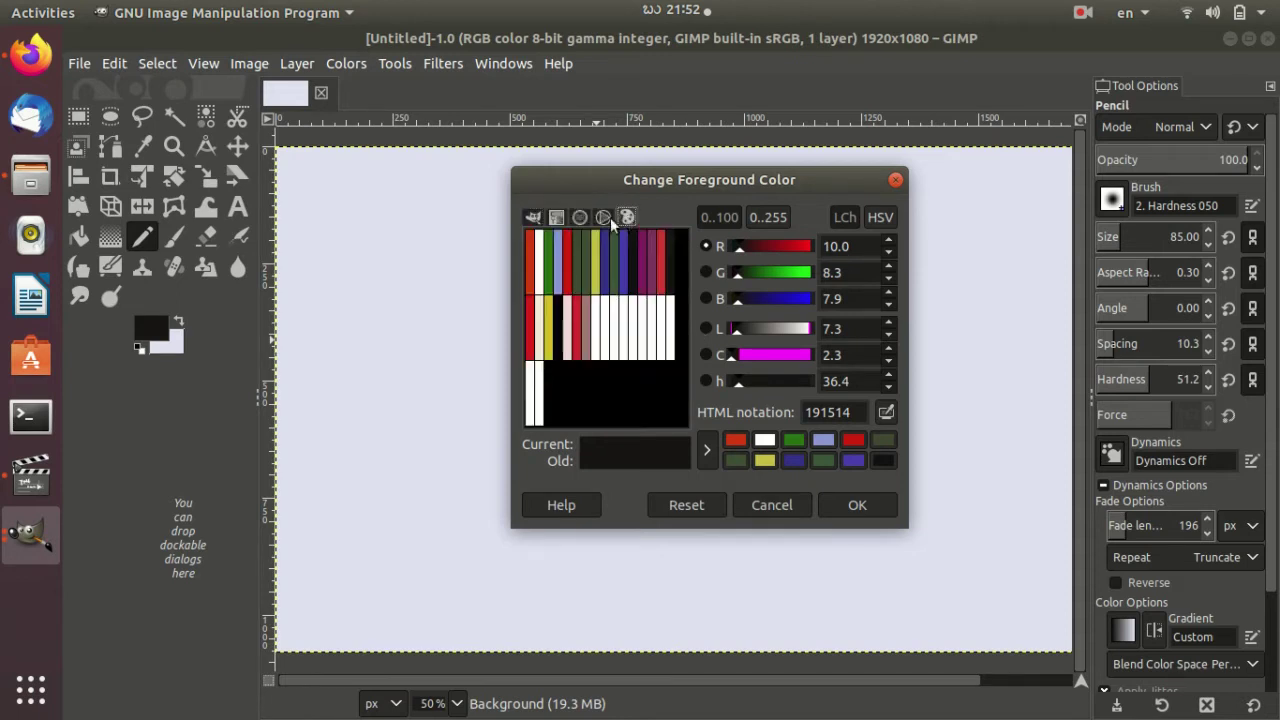
pyautogui.click(535, 220)
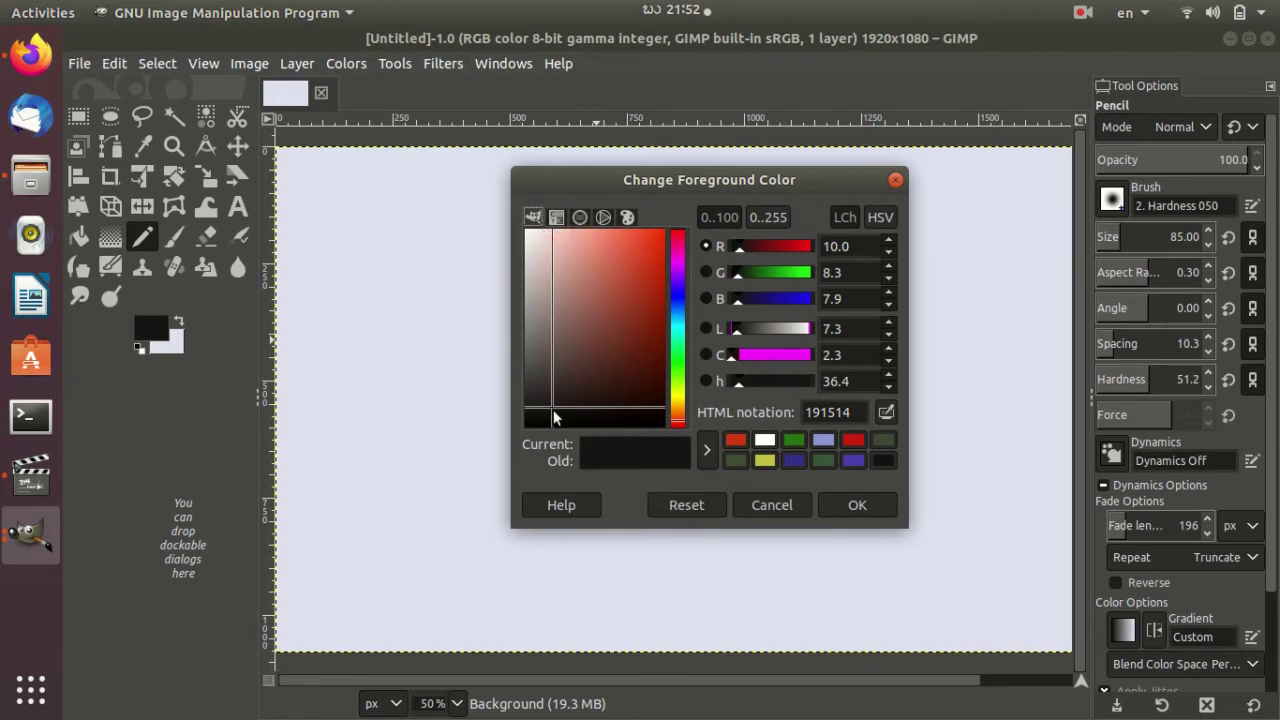
# - Try out reddish-brown, orange-red, yellow and muted green tones in the colour chooser
pyautogui.moveTo(552, 410)
pyautogui.mouseDown()
pyautogui.moveTo(613, 327)
pyautogui.moveTo(578, 344)
pyautogui.moveTo(612, 257)
pyautogui.moveTo(590, 352)
pyautogui.mouseUp()
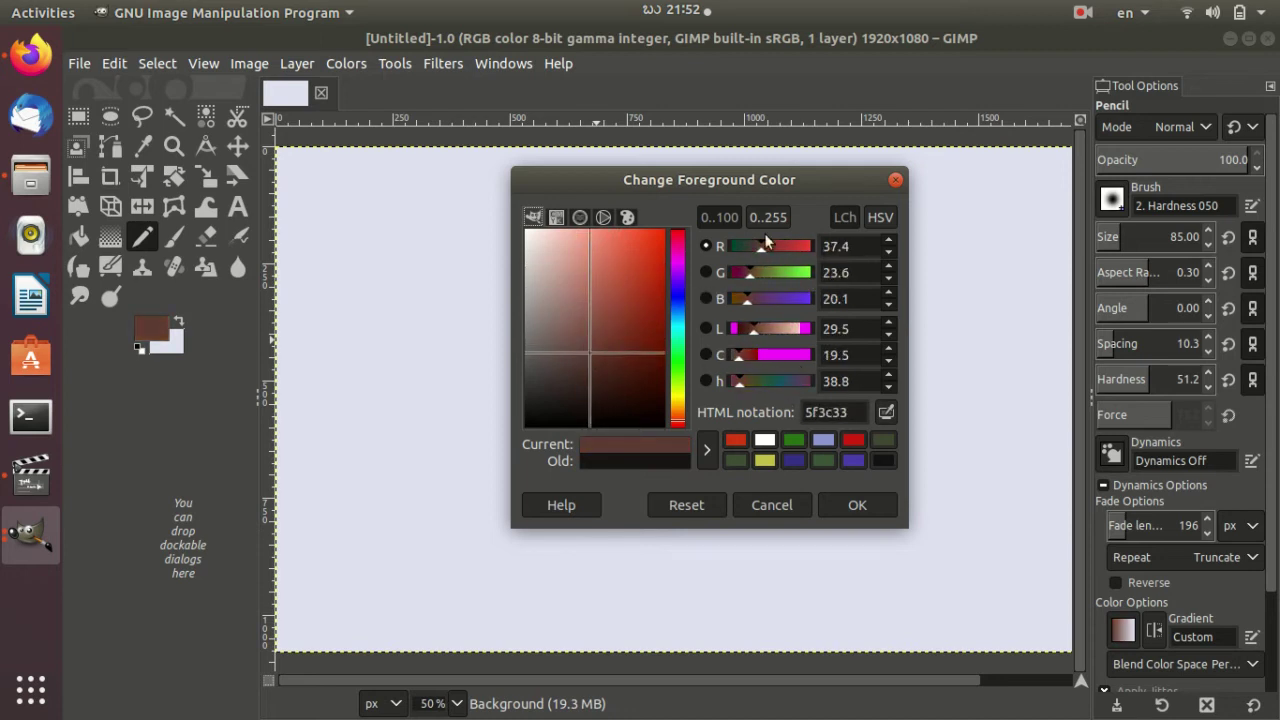
pyautogui.moveTo(589, 352); pyautogui.dragTo(632, 260)
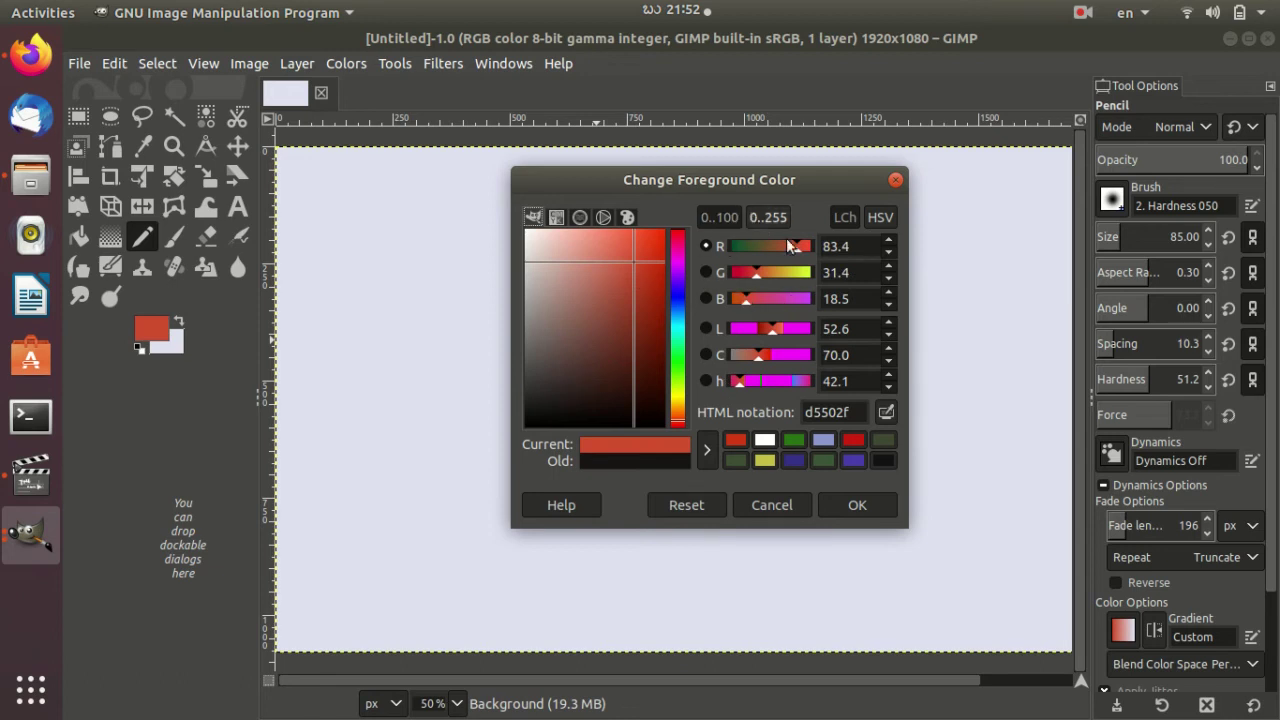
pyautogui.moveTo(759, 273)
pyautogui.mouseDown()
pyautogui.moveTo(798, 279)
pyautogui.moveTo(754, 269)
pyautogui.moveTo(789, 272)
pyautogui.moveTo(758, 252)
pyautogui.moveTo(800, 252)
pyautogui.moveTo(754, 256)
pyautogui.mouseUp()
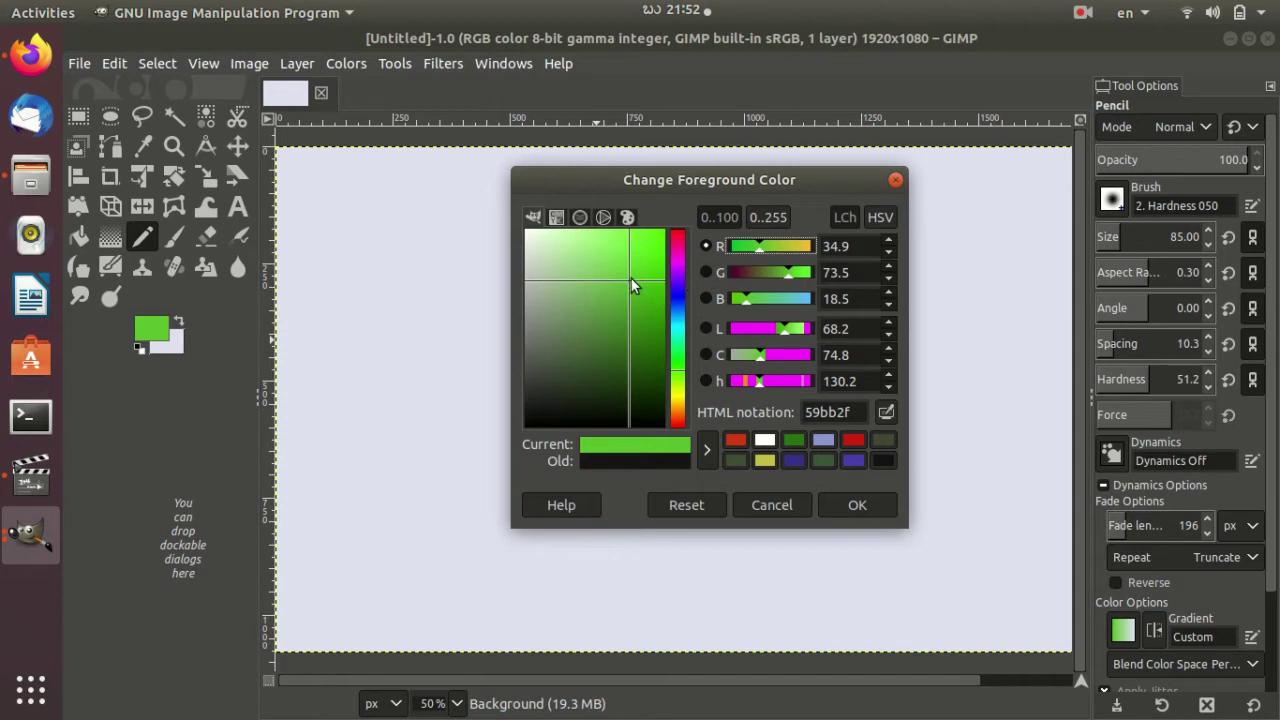
pyautogui.moveTo(629, 281)
pyautogui.mouseDown()
pyautogui.moveTo(532, 313)
pyautogui.moveTo(622, 255)
pyautogui.moveTo(630, 327)
pyautogui.moveTo(651, 255)
pyautogui.mouseUp()
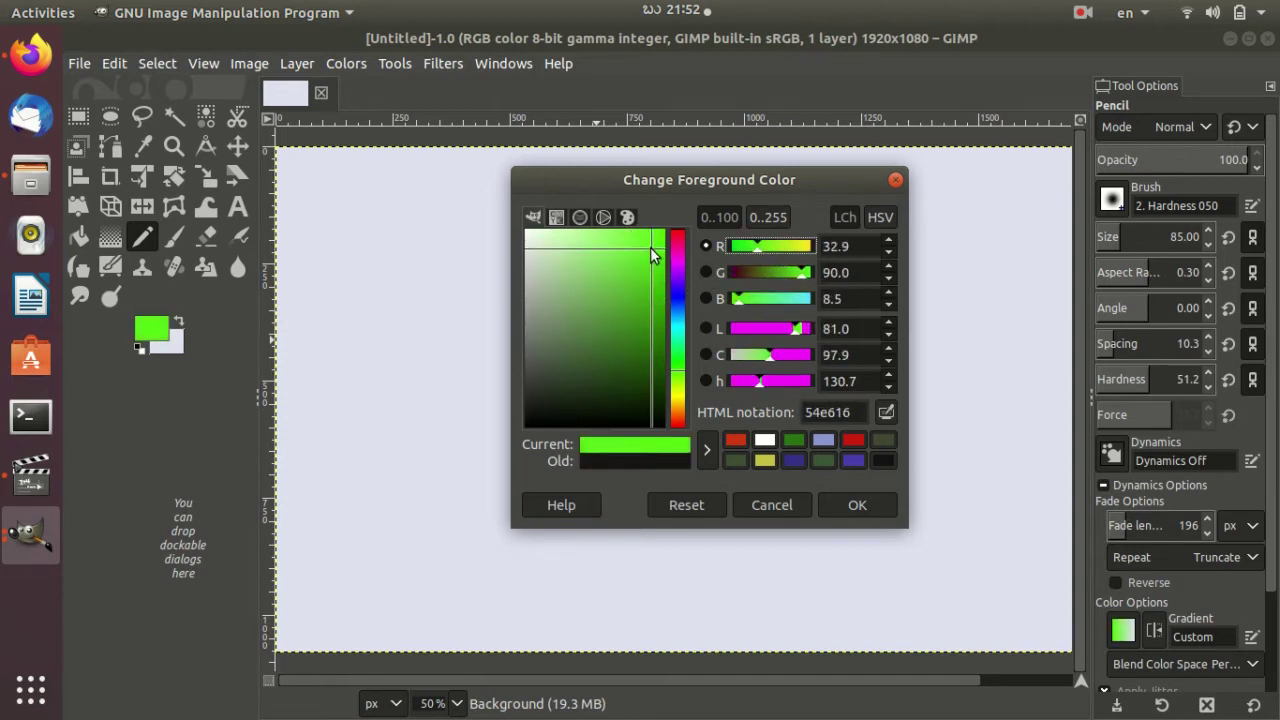
pyautogui.moveTo(675, 323); pyautogui.dragTo(684, 294)
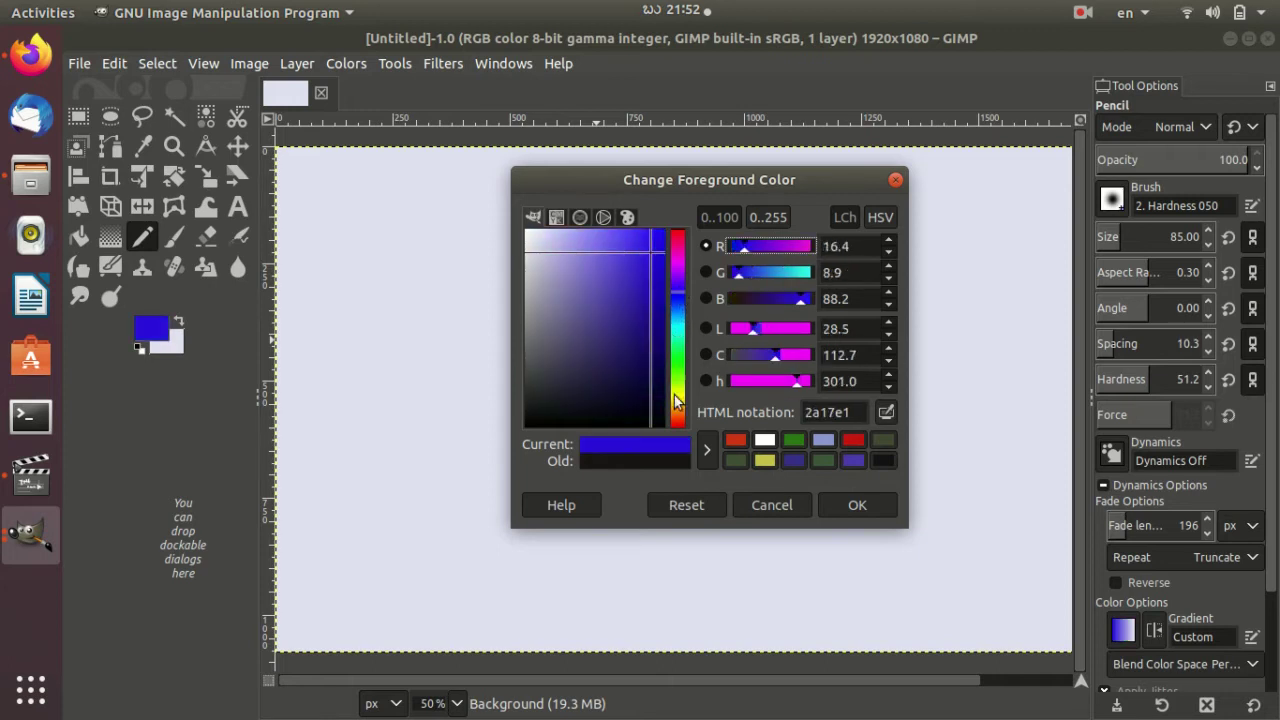
pyautogui.click(679, 287)
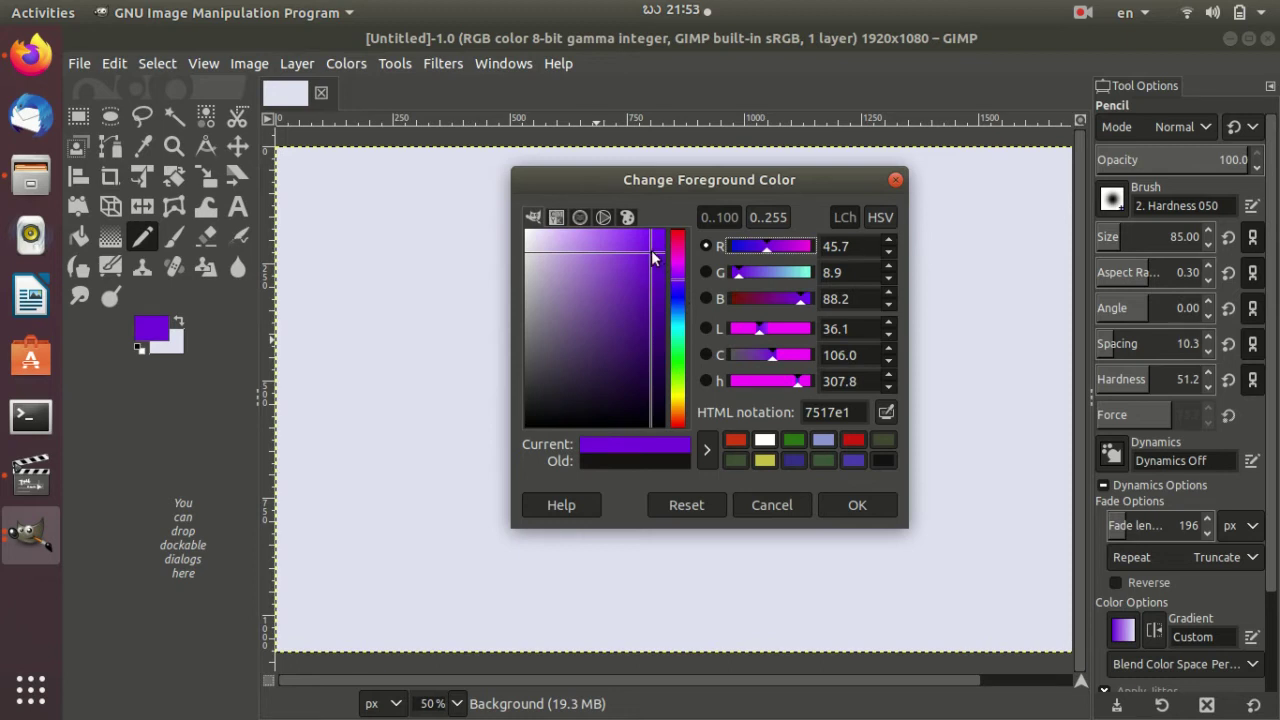
# - Move through purple and lavender shades to settle on medium blue 2337ba
pyautogui.moveTo(654, 253)
pyautogui.mouseDown()
pyautogui.moveTo(573, 267)
pyautogui.moveTo(593, 370)
pyautogui.moveTo(656, 362)
pyautogui.moveTo(656, 342)
pyautogui.mouseUp()
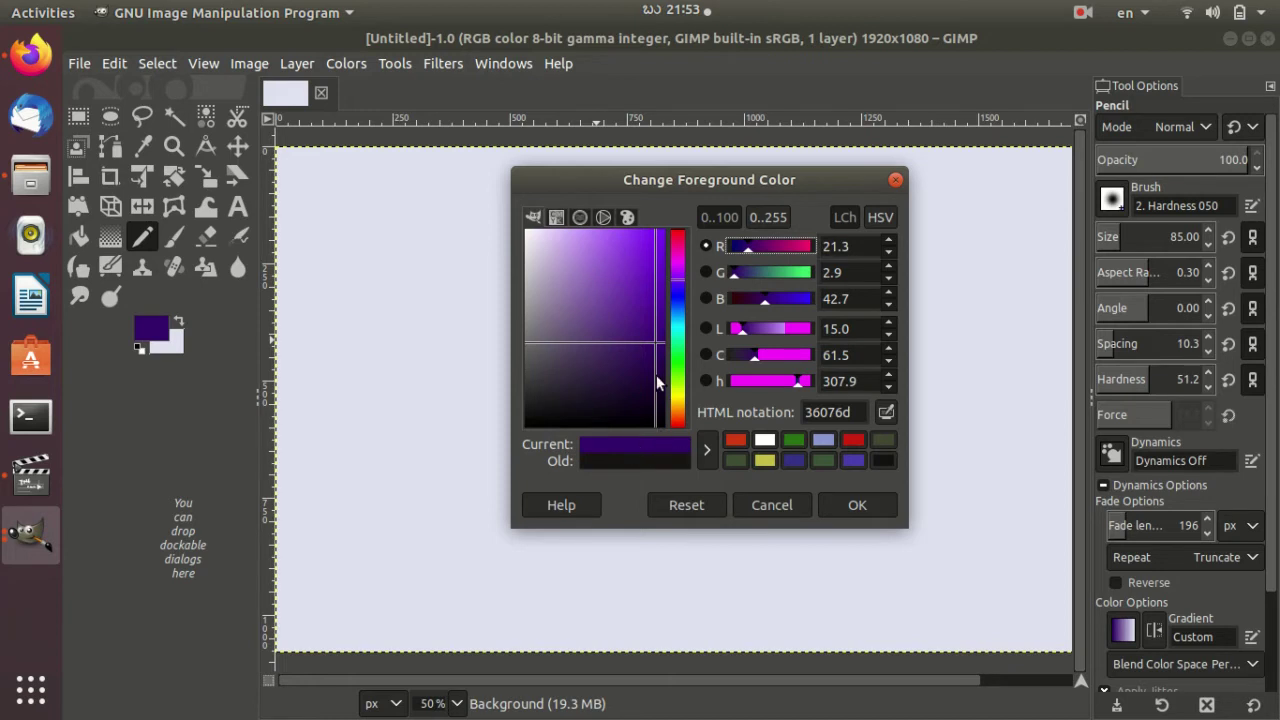
pyautogui.moveTo(656, 348); pyautogui.dragTo(628, 340)
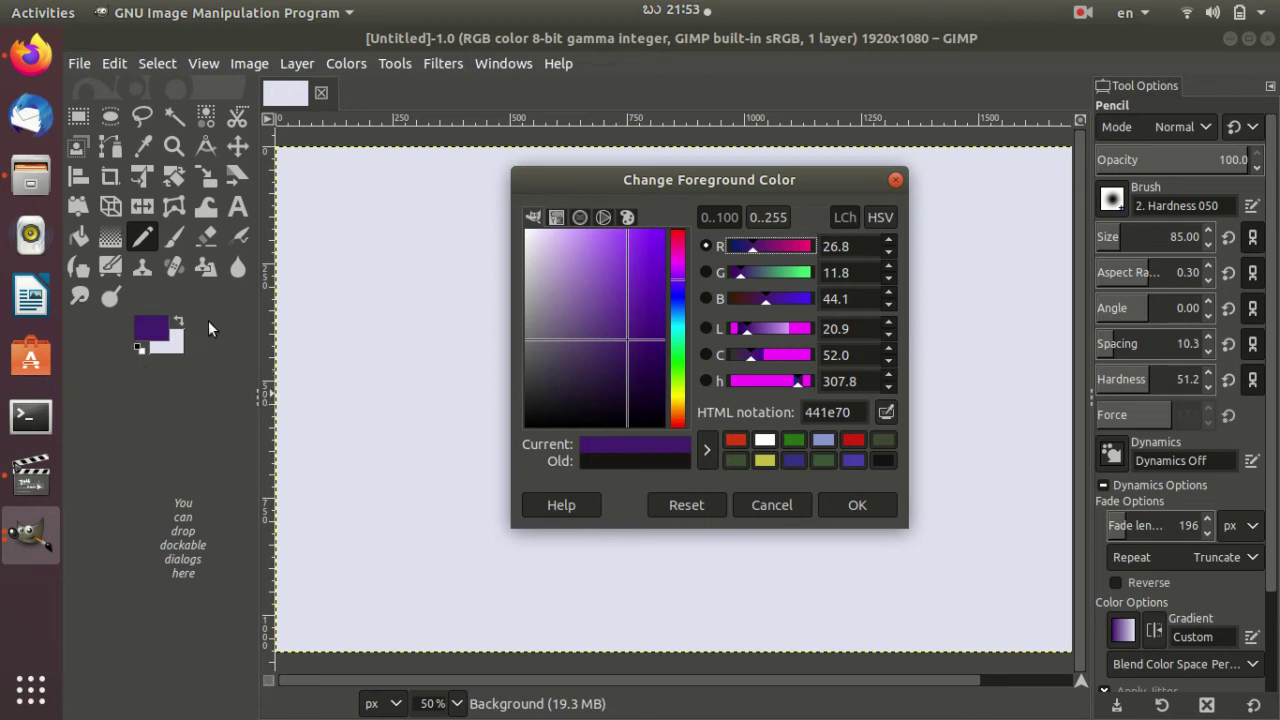
pyautogui.click(678, 283)
pyautogui.moveTo(624, 338); pyautogui.dragTo(552, 376)
pyautogui.moveTo(558, 379)
pyautogui.mouseDown()
pyautogui.moveTo(555, 285)
pyautogui.moveTo(589, 254)
pyautogui.mouseUp()
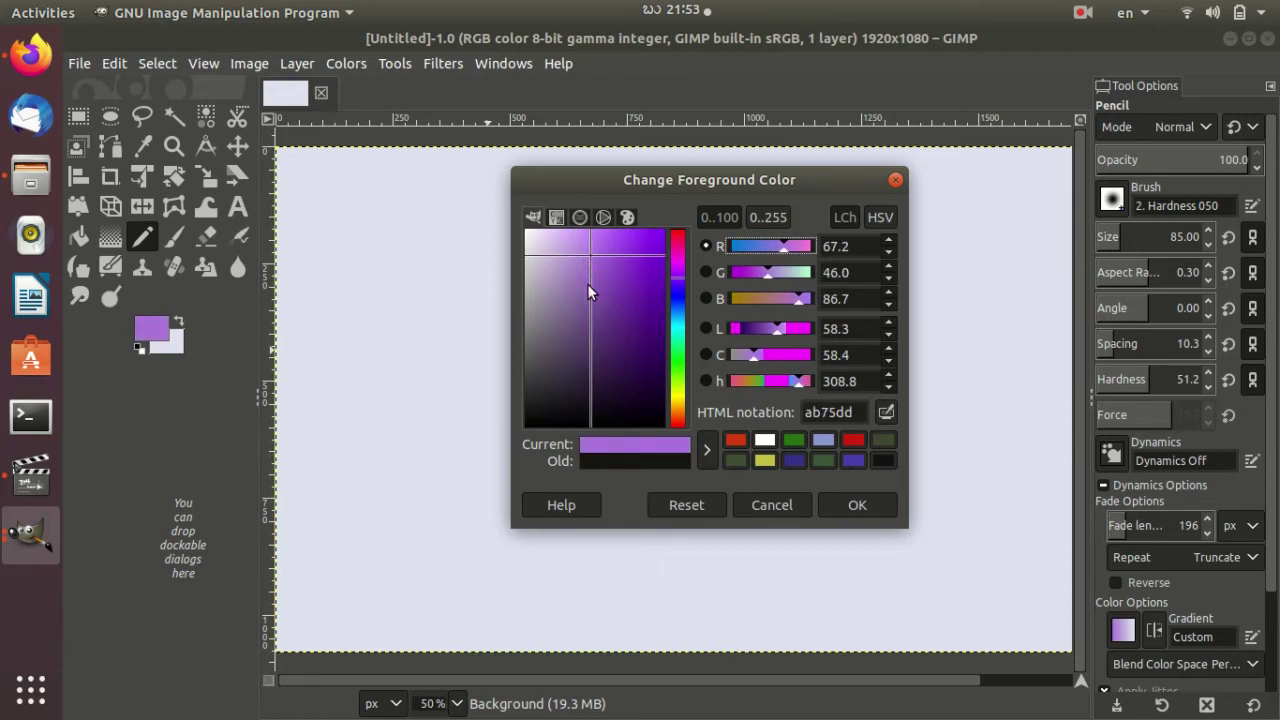
pyautogui.click(678, 302)
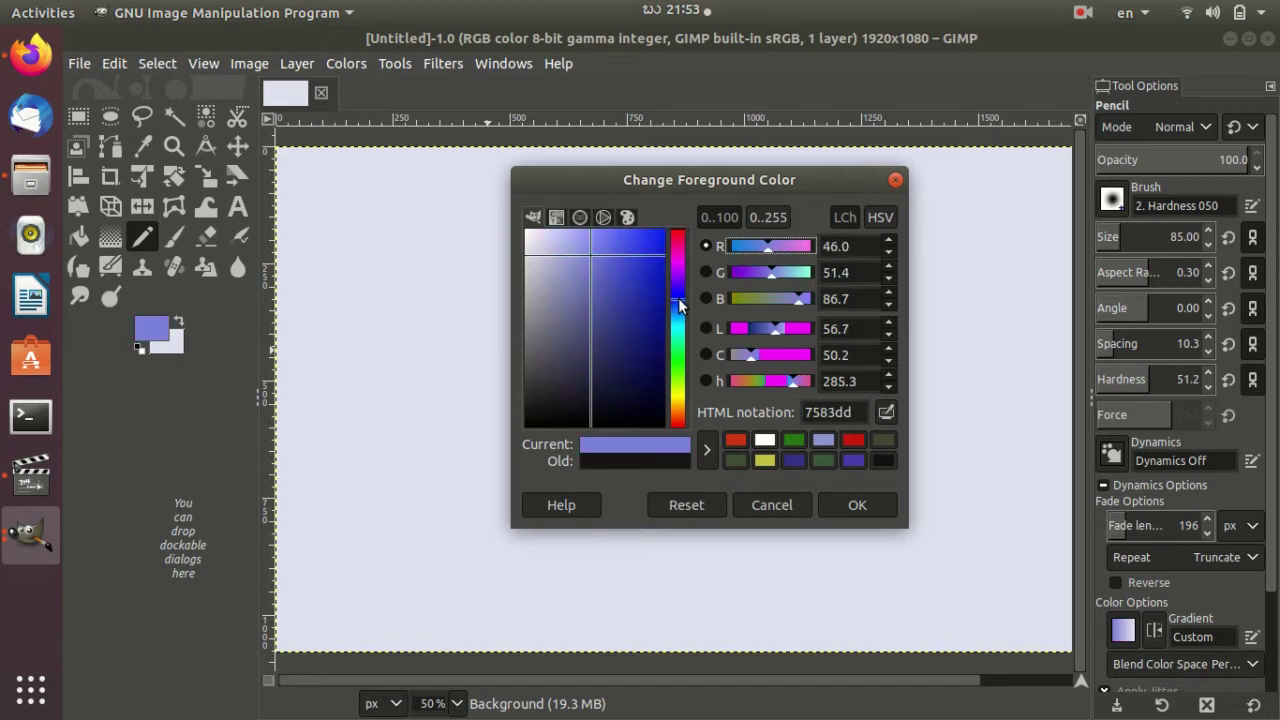
pyautogui.moveTo(588, 258)
pyautogui.mouseDown()
pyautogui.moveTo(632, 260)
pyautogui.moveTo(567, 252)
pyautogui.moveTo(578, 251)
pyautogui.moveTo(587, 332)
pyautogui.moveTo(569, 366)
pyautogui.moveTo(598, 366)
pyautogui.moveTo(654, 331)
pyautogui.moveTo(640, 290)
pyautogui.moveTo(572, 259)
pyautogui.moveTo(572, 288)
pyautogui.moveTo(640, 272)
pyautogui.moveTo(626, 254)
pyautogui.moveTo(650, 280)
pyautogui.mouseUp()
# - Confirm the blue foreground and paint a blue W stroke with the Paintbrush
pyautogui.click(857, 504)
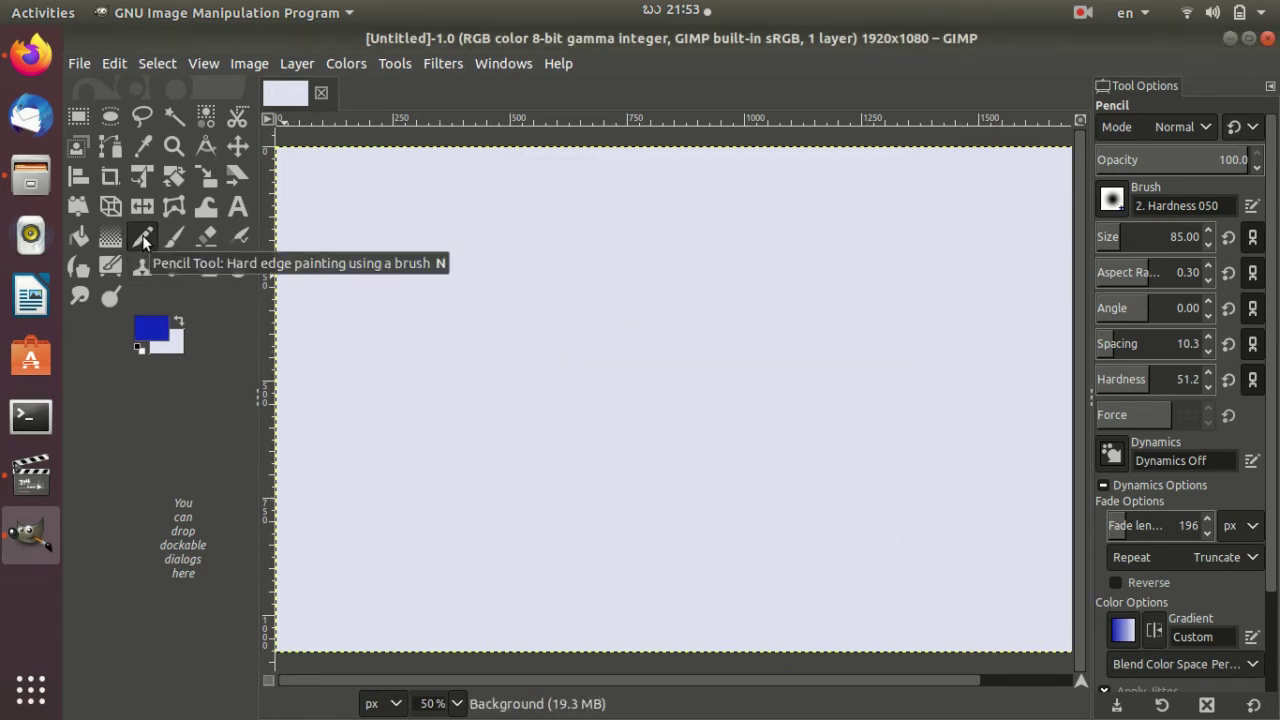
pyautogui.click(176, 237)
pyautogui.moveTo(366, 236)
pyautogui.mouseDown()
pyautogui.moveTo(394, 357)
pyautogui.moveTo(449, 373)
pyautogui.moveTo(469, 263)
pyautogui.moveTo(517, 303)
pyautogui.moveTo(560, 388)
pyautogui.moveTo(630, 252)
pyautogui.mouseUp()
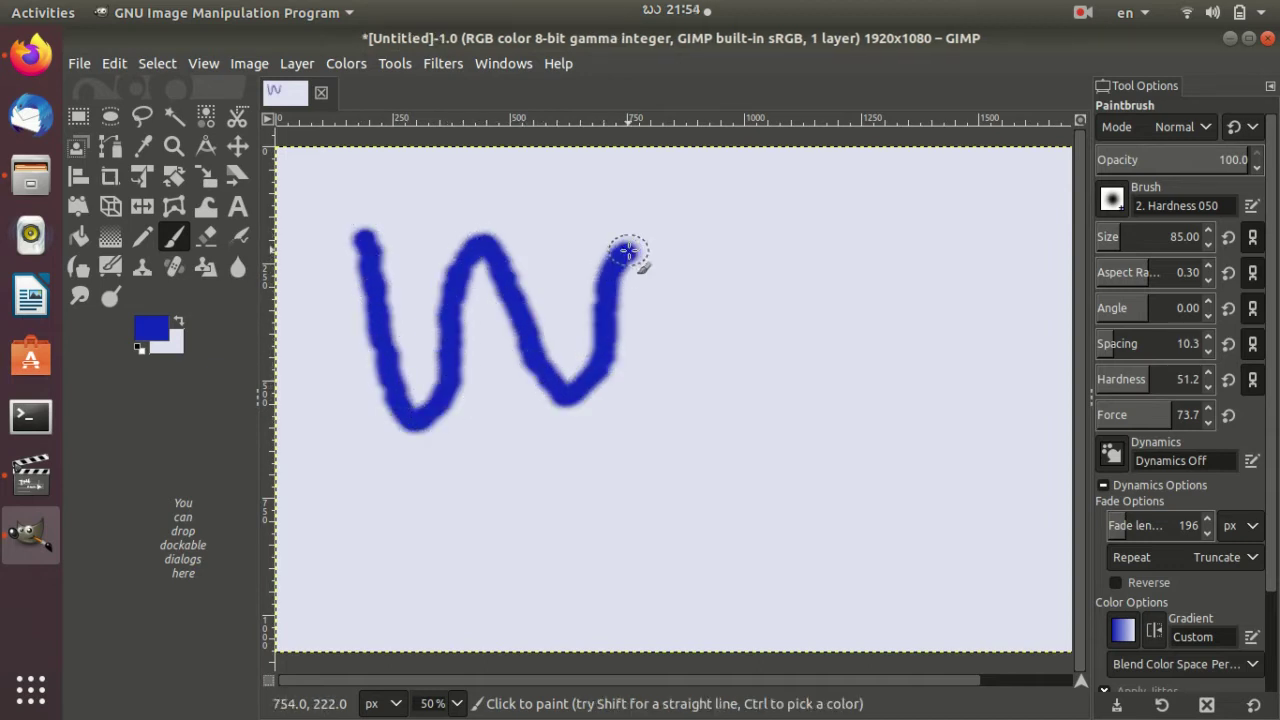
# - Switch the foreground to bright green and paint a loop beside the blue W
pyautogui.click(153, 327)
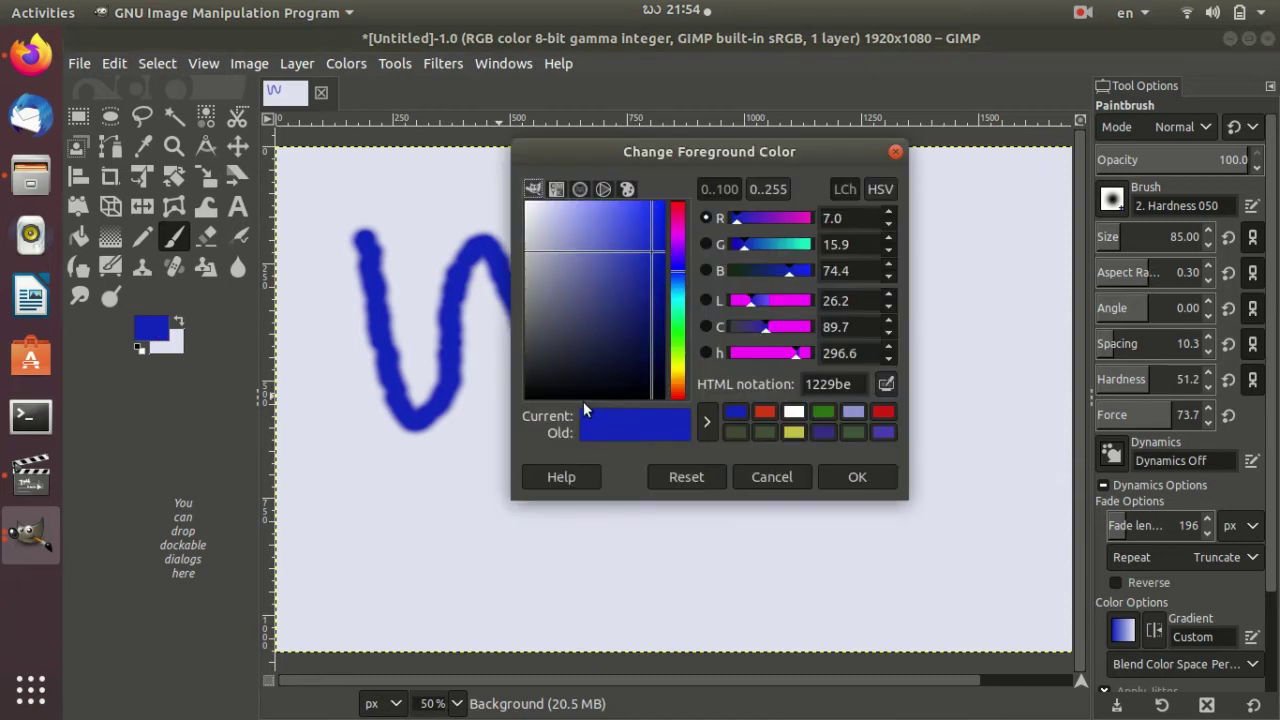
pyautogui.click(679, 338)
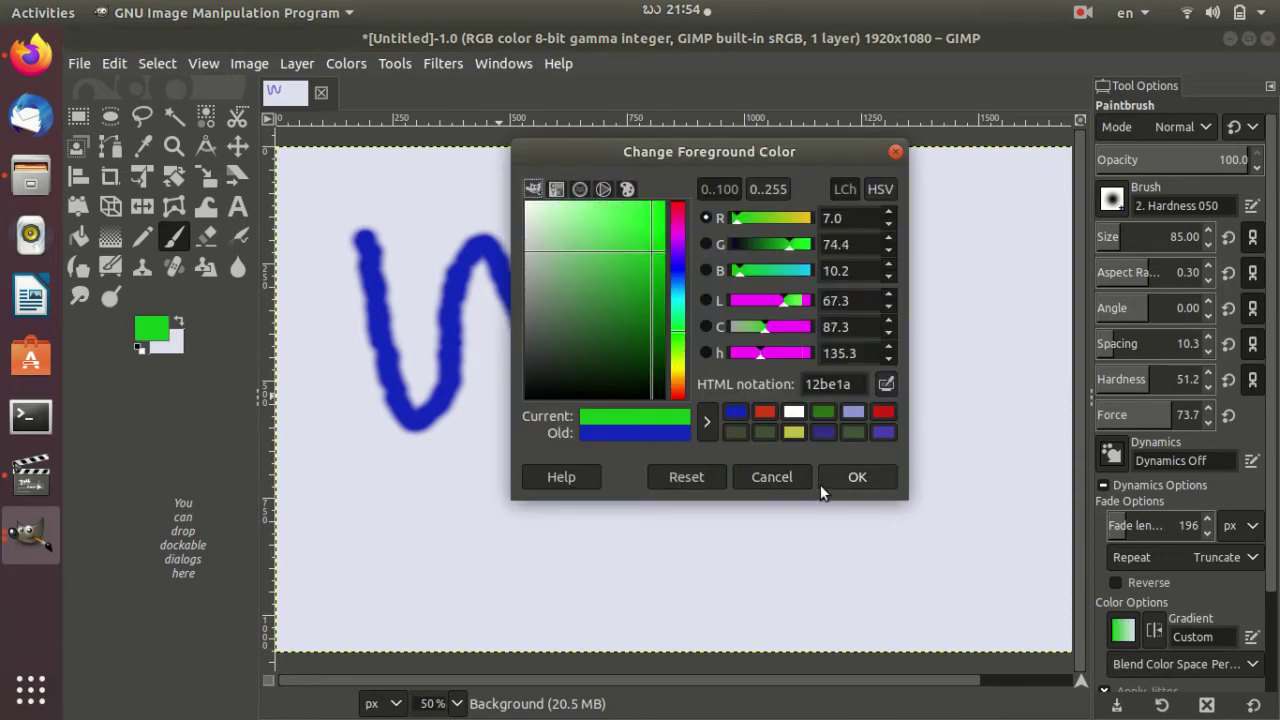
pyautogui.click(857, 477)
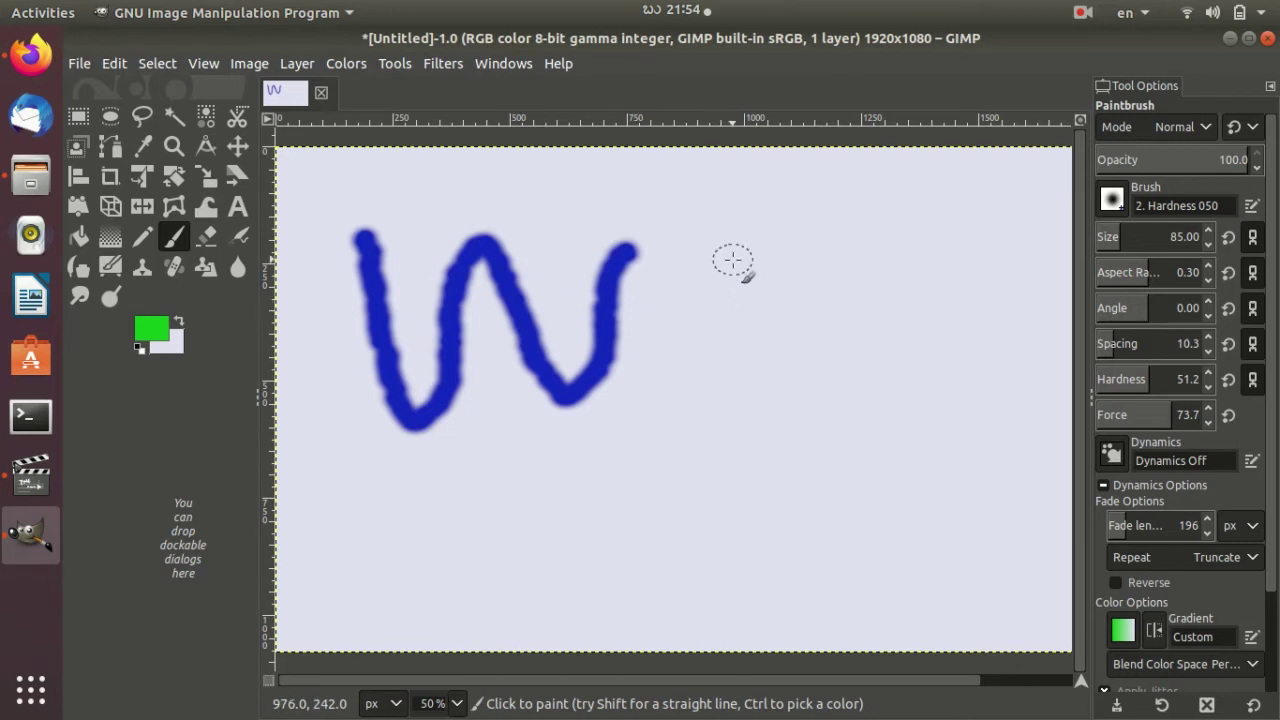
pyautogui.moveTo(731, 262)
pyautogui.mouseDown()
pyautogui.moveTo(857, 375)
pyautogui.moveTo(838, 262)
pyautogui.mouseUp()
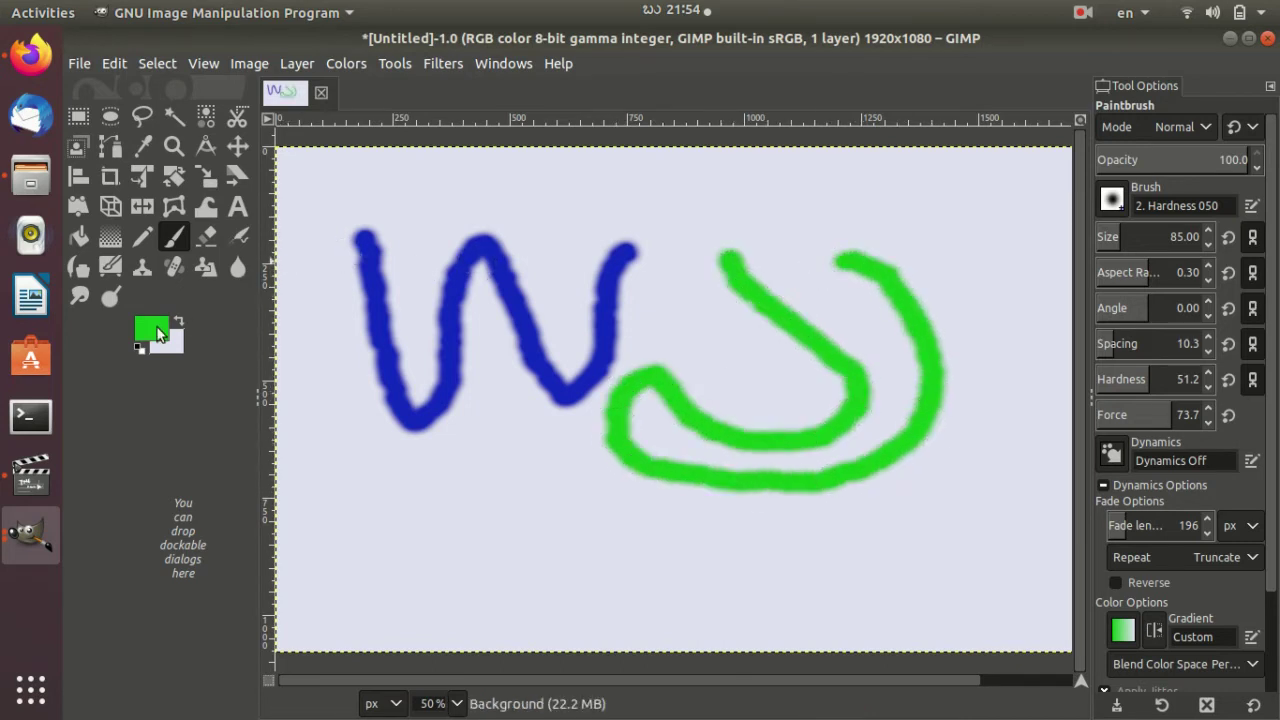
# - Paint a dark green (205f23) stroke curving along the bottom and right
pyautogui.click(155, 330)
pyautogui.moveTo(652, 234); pyautogui.dragTo(617, 297)
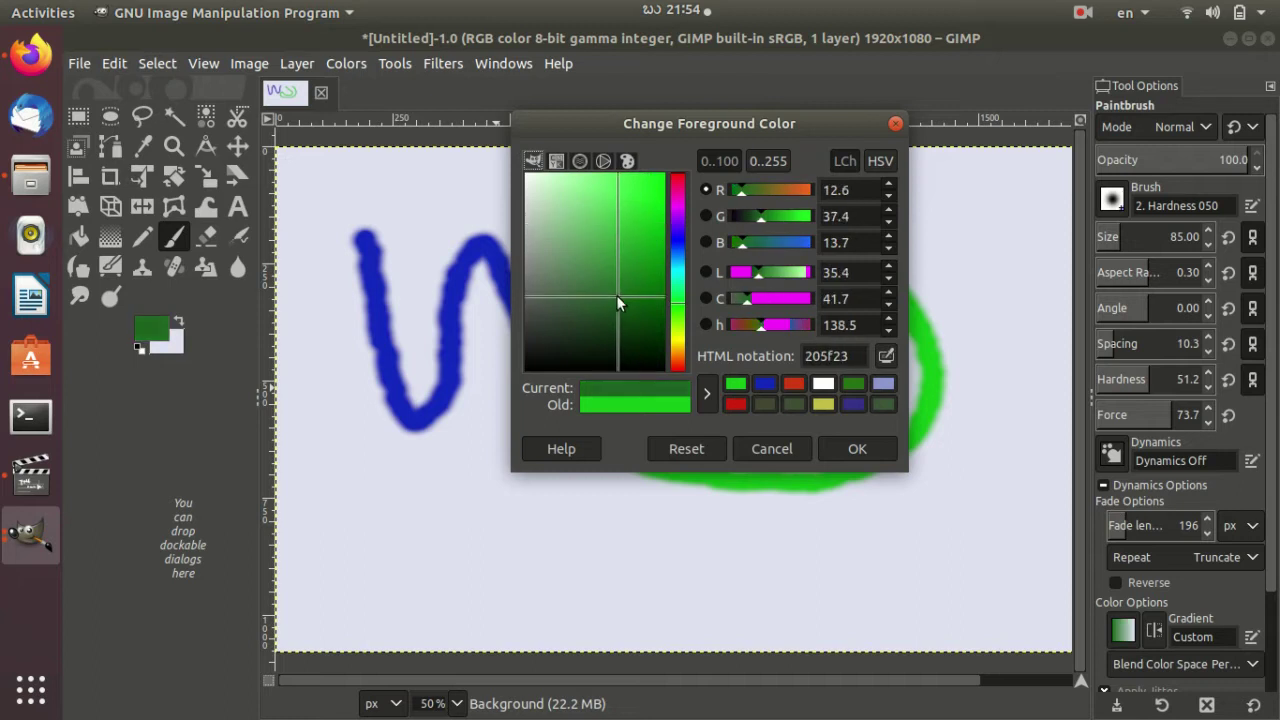
pyautogui.click(858, 452)
pyautogui.moveTo(446, 495)
pyautogui.mouseDown()
pyautogui.moveTo(709, 571)
pyautogui.moveTo(843, 529)
pyautogui.moveTo(947, 518)
pyautogui.moveTo(982, 262)
pyautogui.mouseUp()
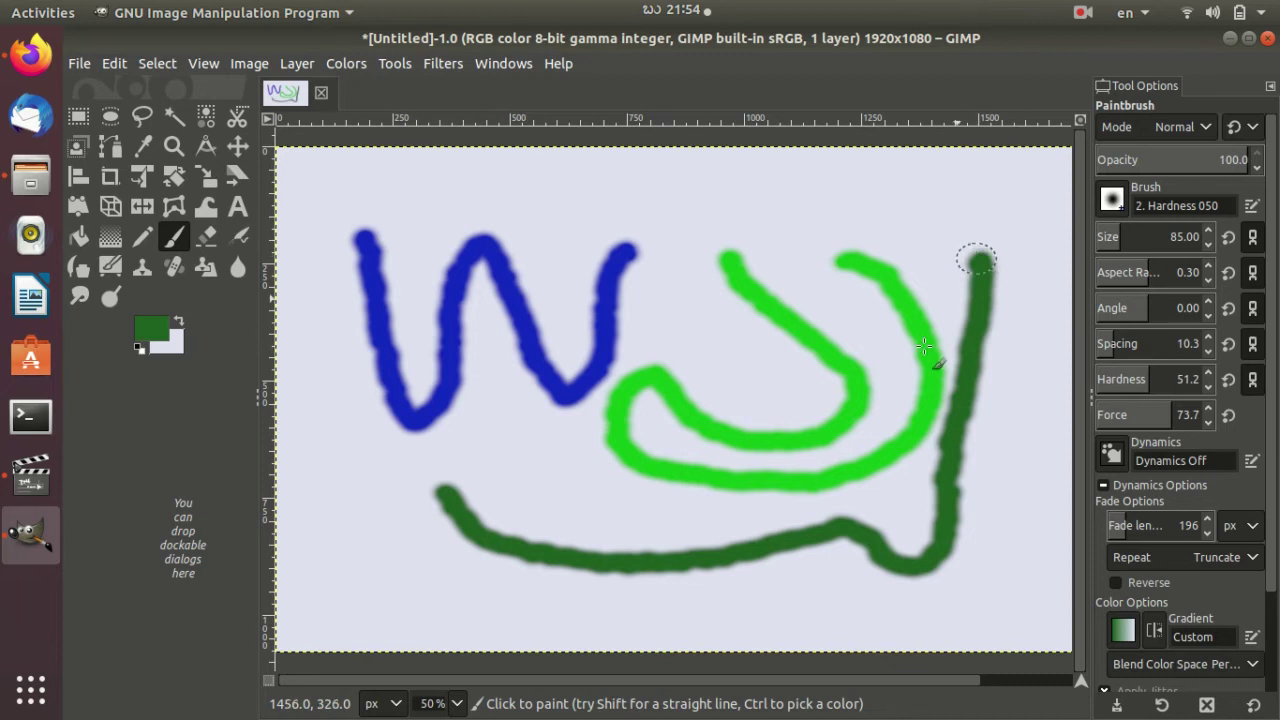
pyautogui.click(166, 334)
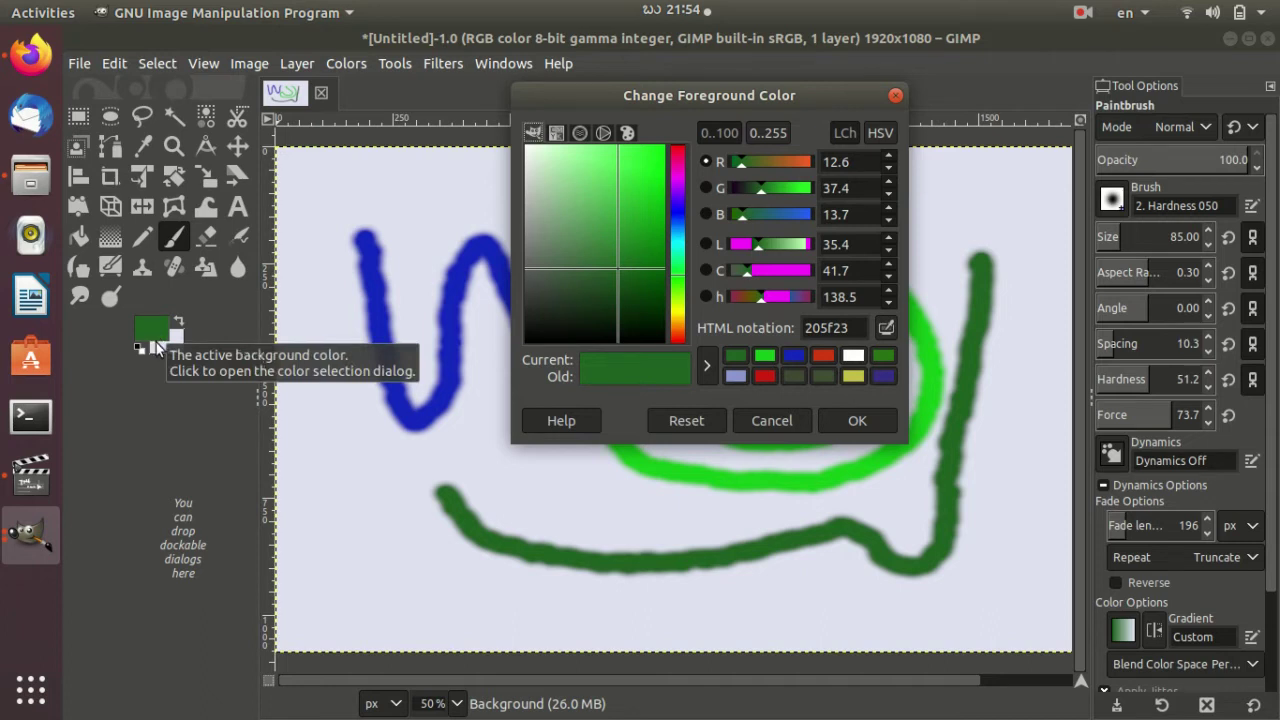
# - Set the background colour to a strong red, e04d2f
pyautogui.click(161, 350)
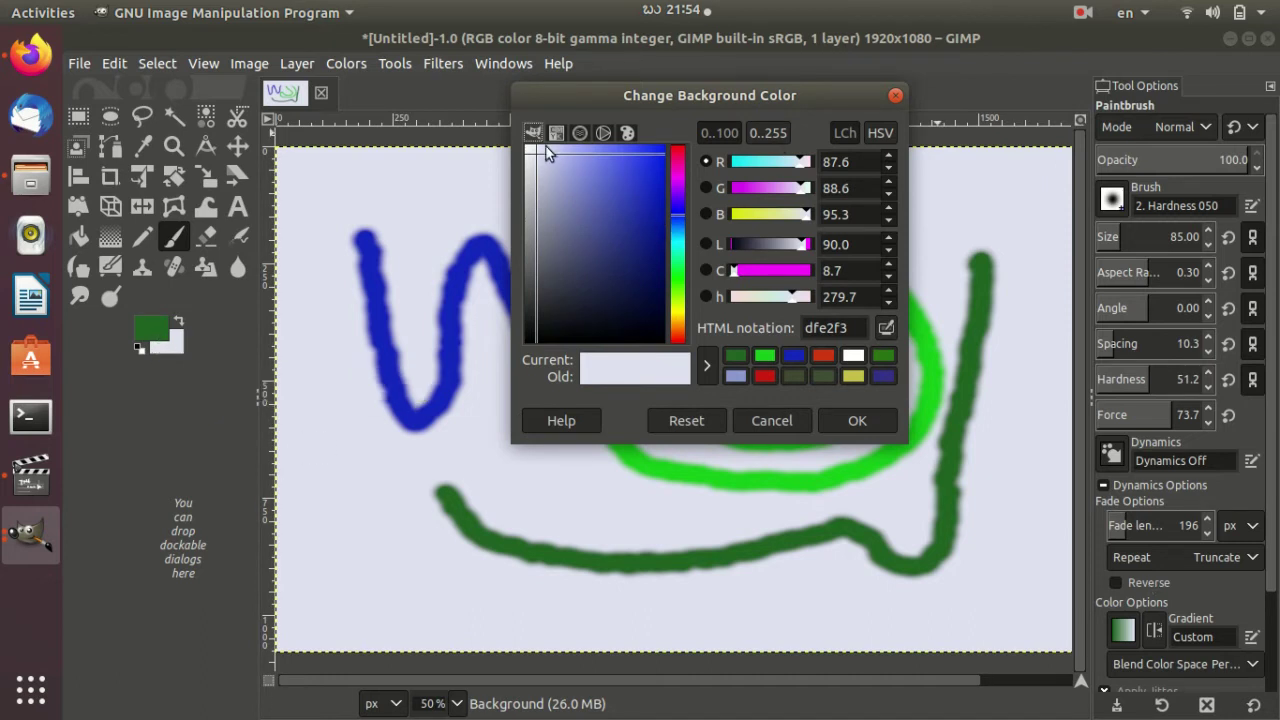
pyautogui.click(680, 342)
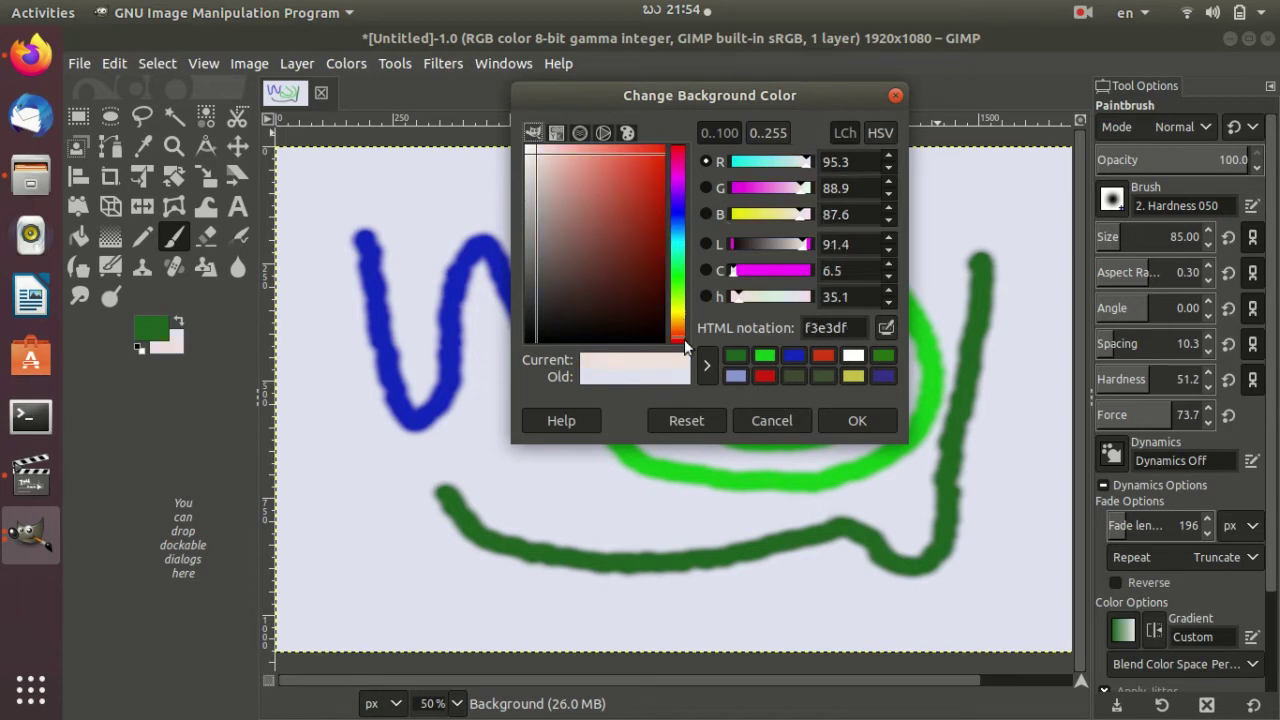
pyautogui.moveTo(536, 157); pyautogui.dragTo(636, 168)
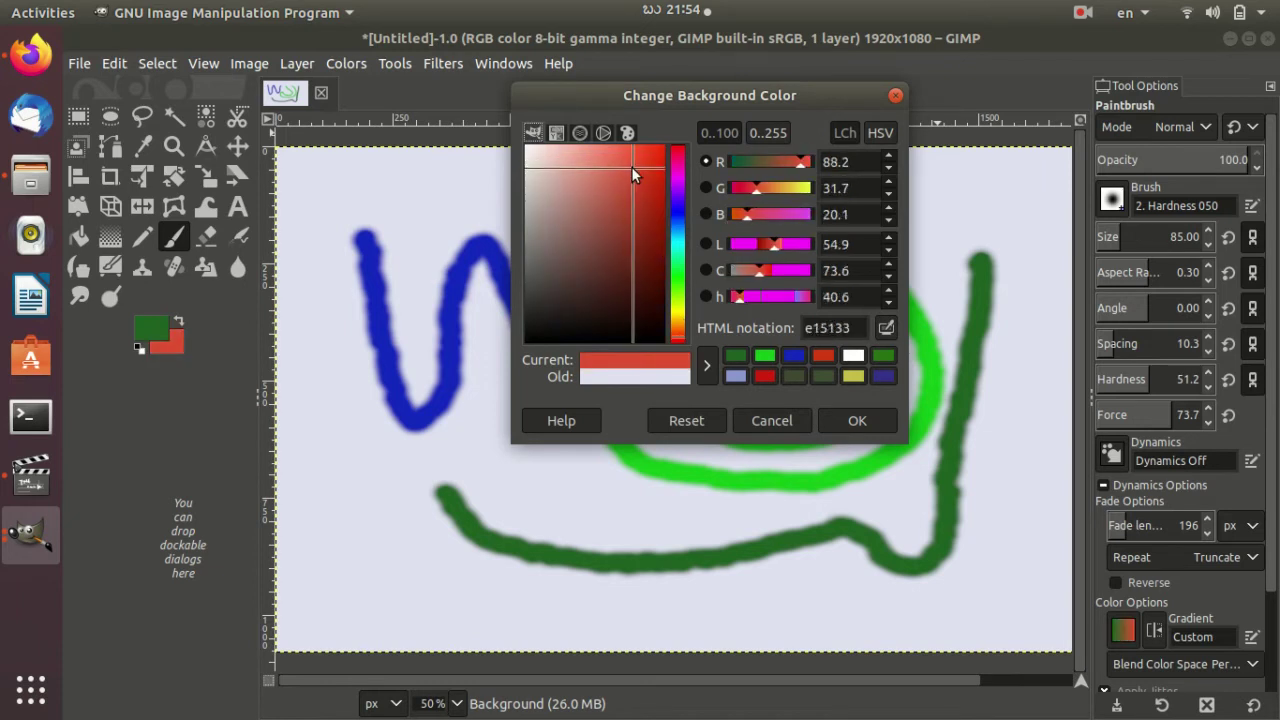
pyautogui.click(852, 419)
# - Paint a dark green stroke across the top, then swap colours and paint red through the upper right
pyautogui.moveTo(412, 183); pyautogui.dragTo(580, 212)
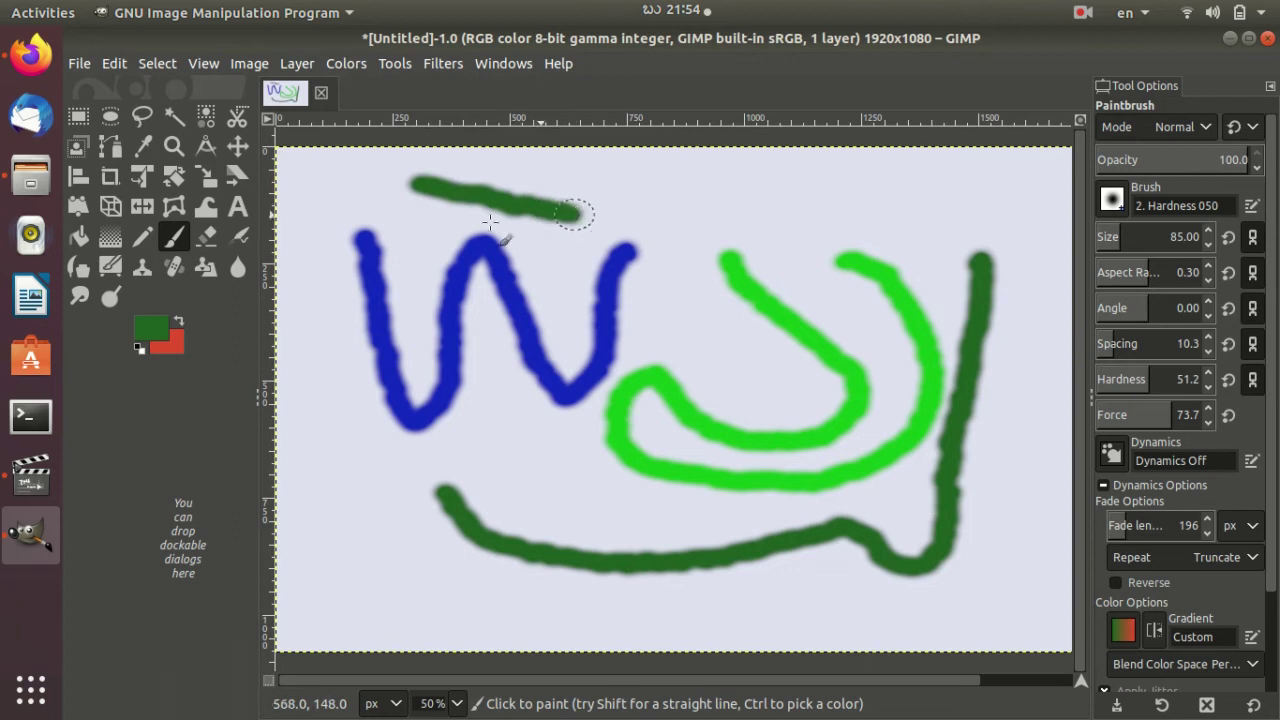
pyautogui.click(179, 323)
pyautogui.moveTo(665, 200)
pyautogui.mouseDown()
pyautogui.moveTo(716, 276)
pyautogui.moveTo(705, 262)
pyautogui.mouseUp()
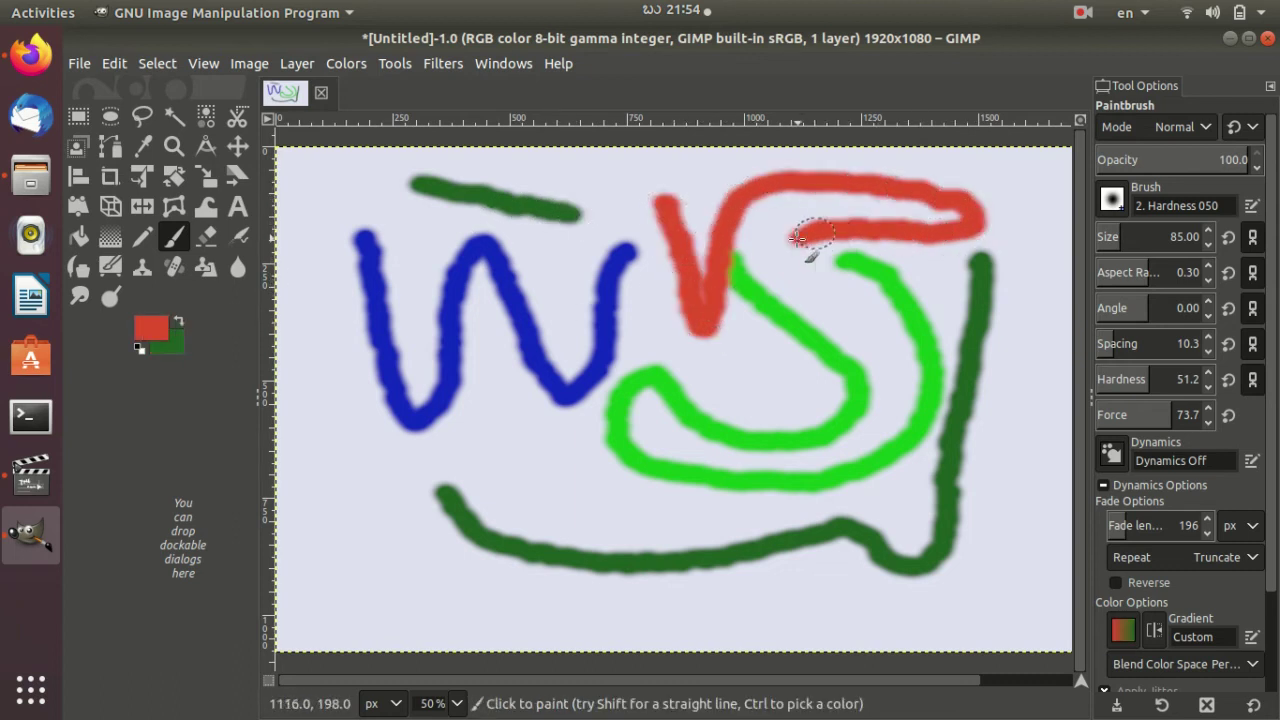
# - Cycle between the Eraser, Pencil and Paintbrush tools, ending on the Eraser
pyautogui.click(206, 238)
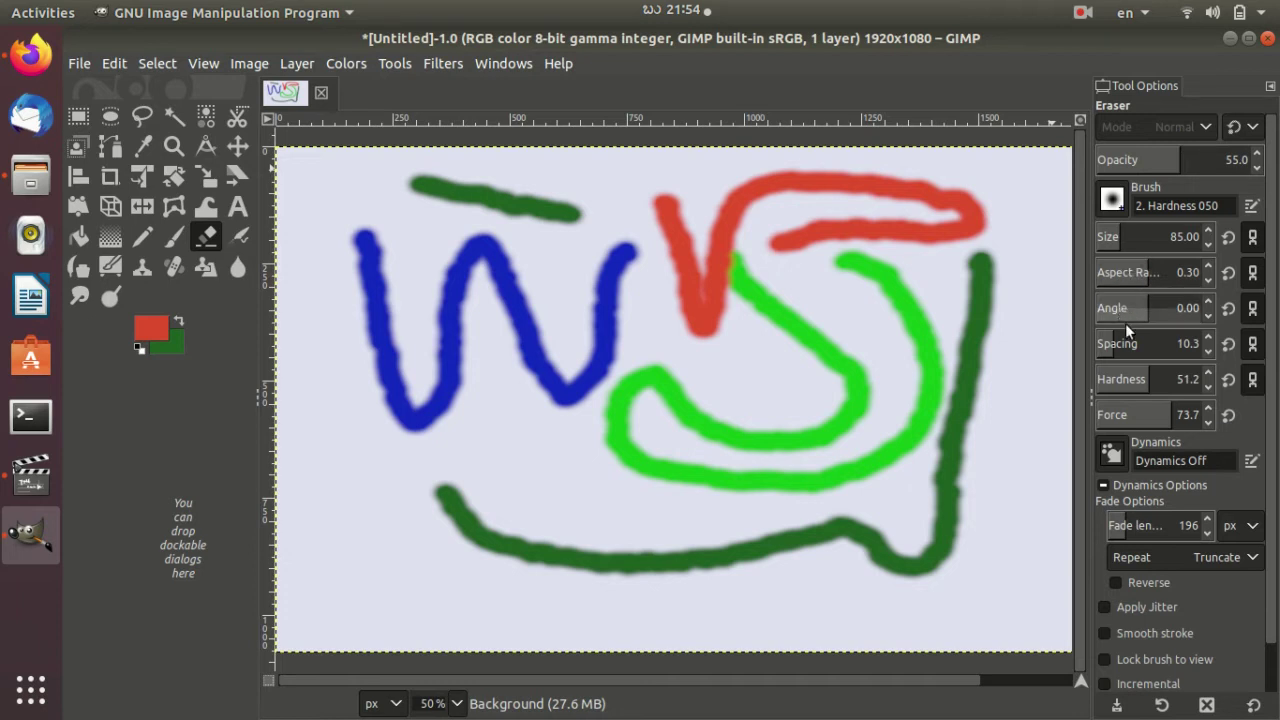
pyautogui.click(142, 236)
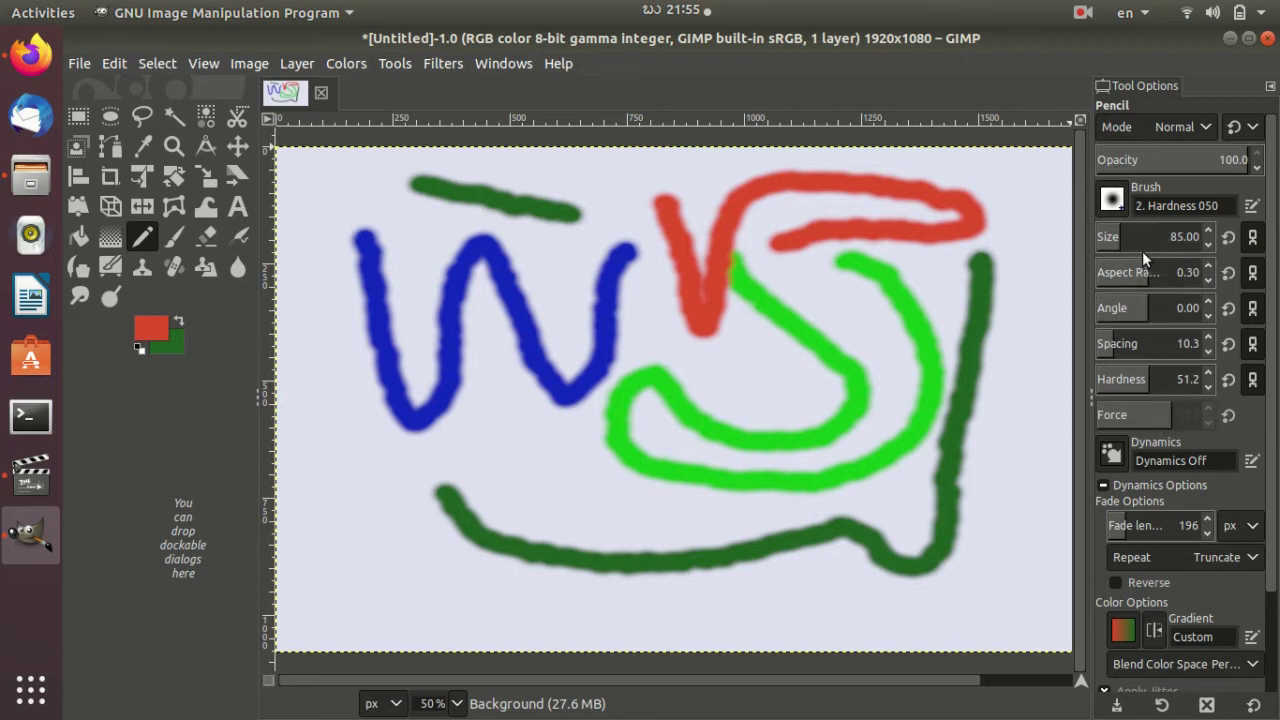
pyautogui.click(179, 240)
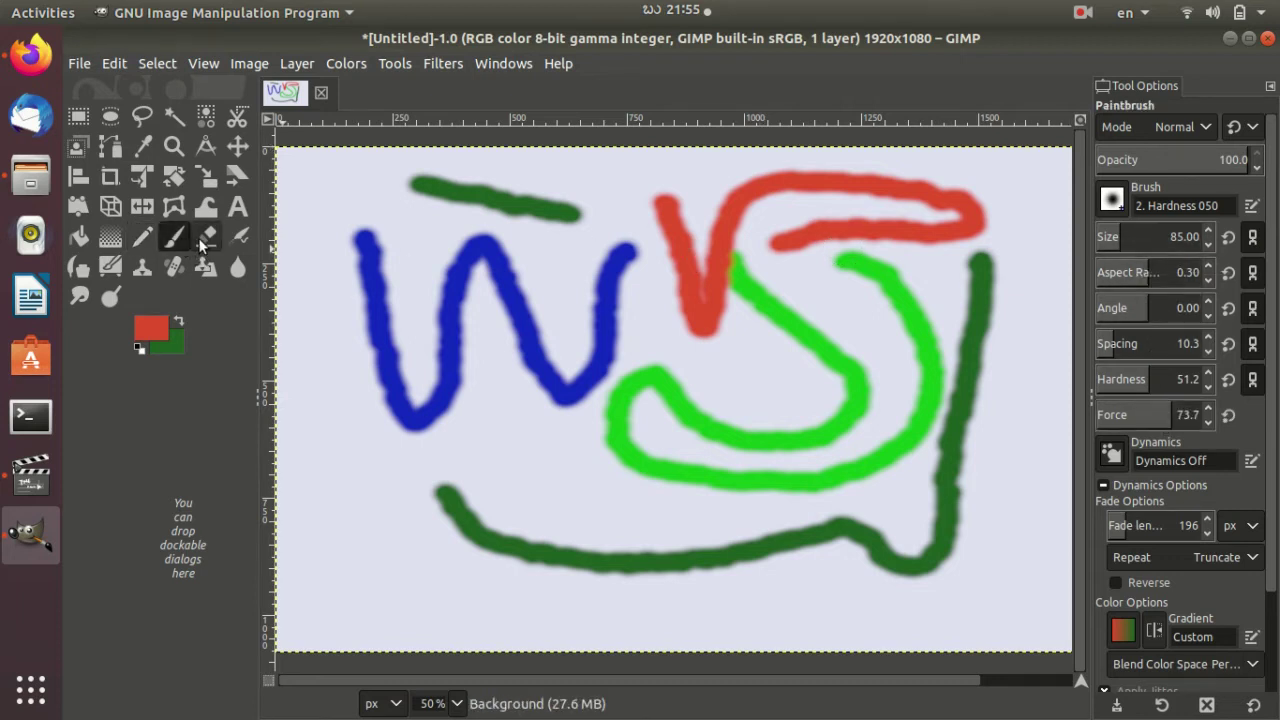
pyautogui.click(205, 238)
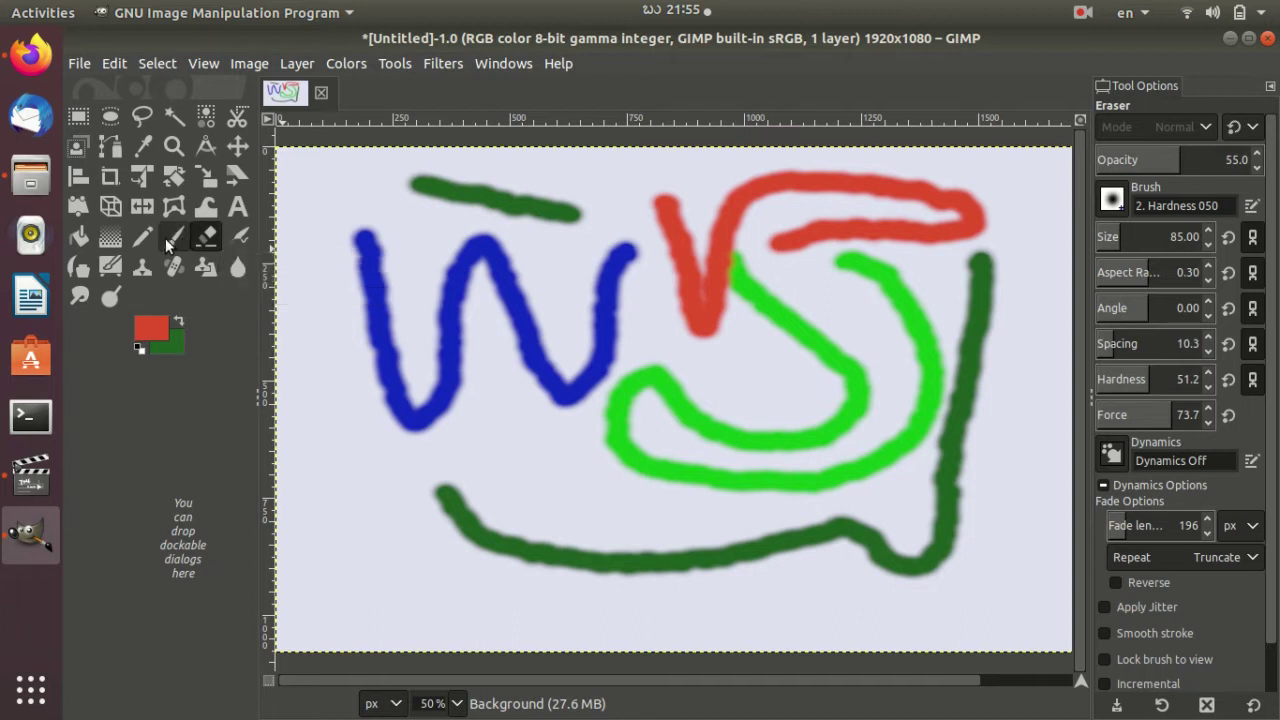
pyautogui.click(165, 237)
pyautogui.click(150, 238)
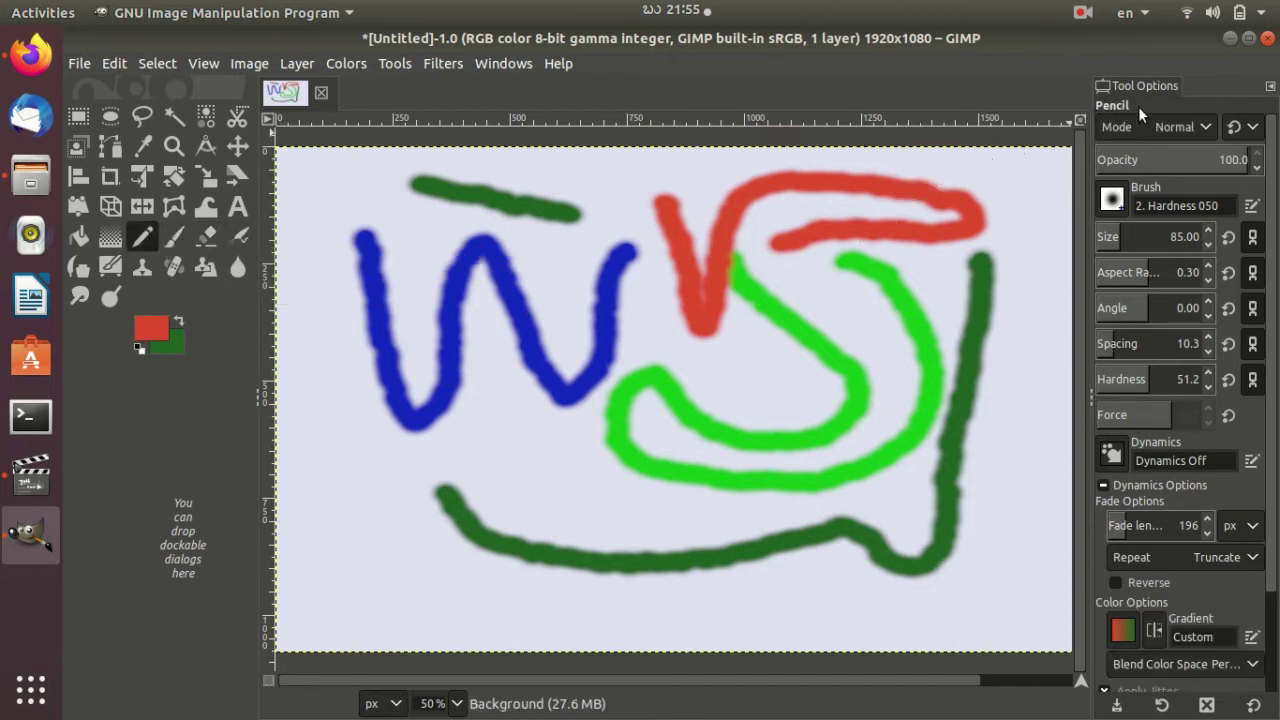
pyautogui.click(207, 236)
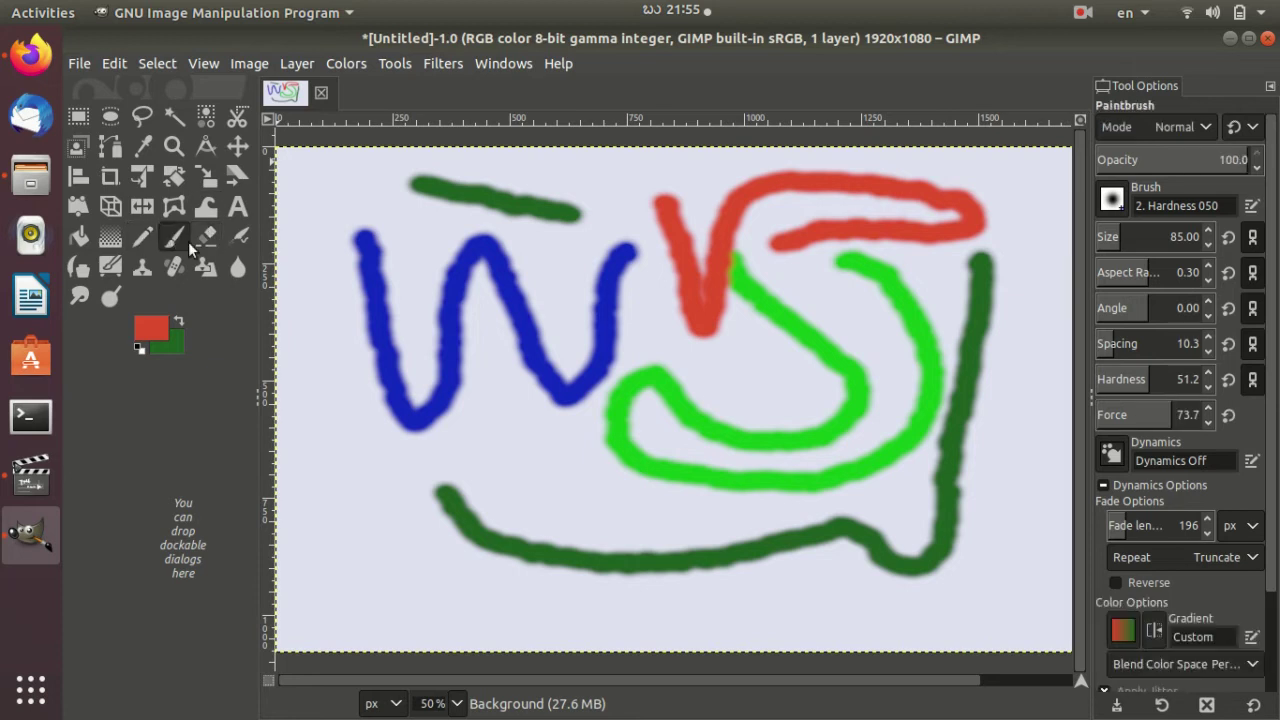
pyautogui.click(205, 236)
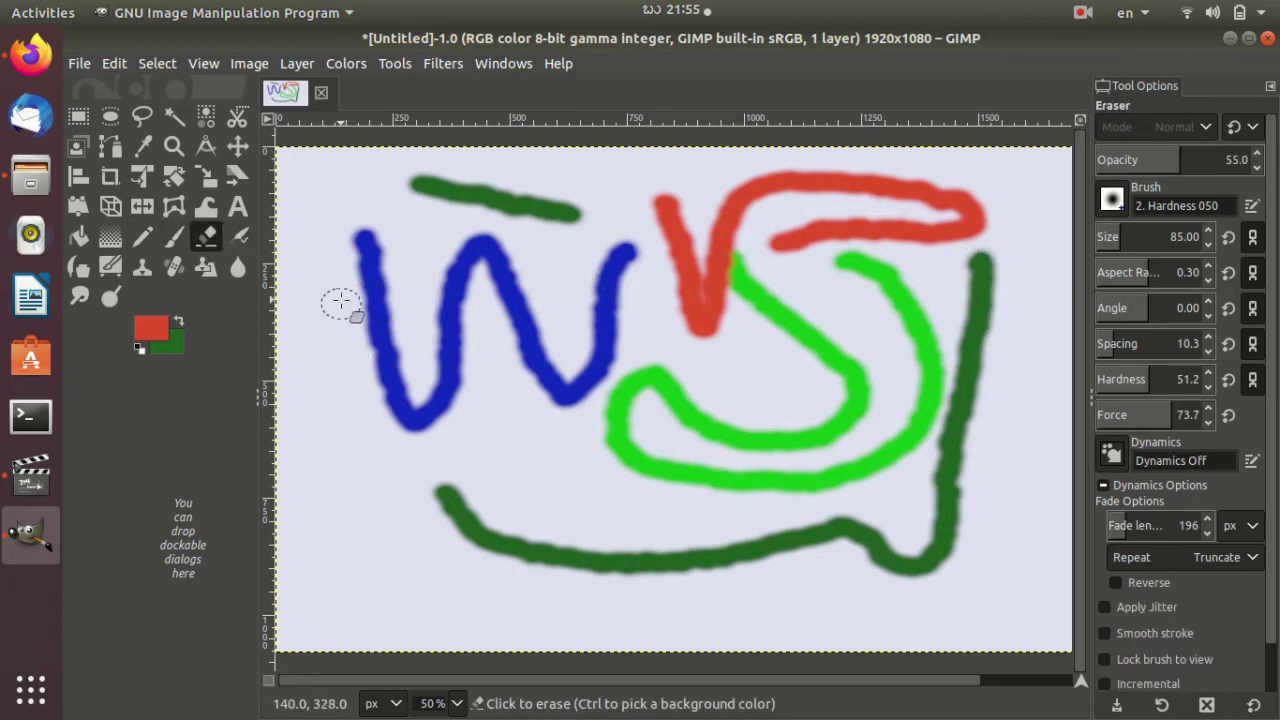
# - Set the background colour to light green d4e7d5
pyautogui.click(177, 342)
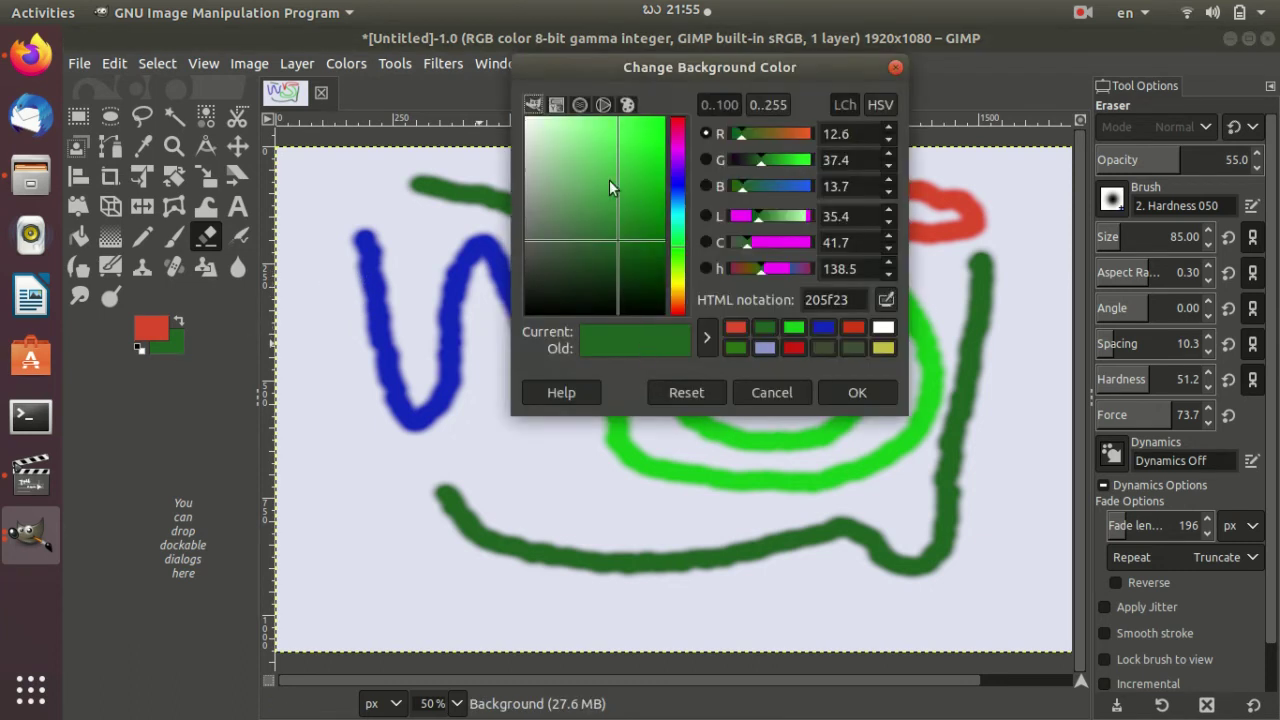
pyautogui.click(536, 134)
pyautogui.click(857, 392)
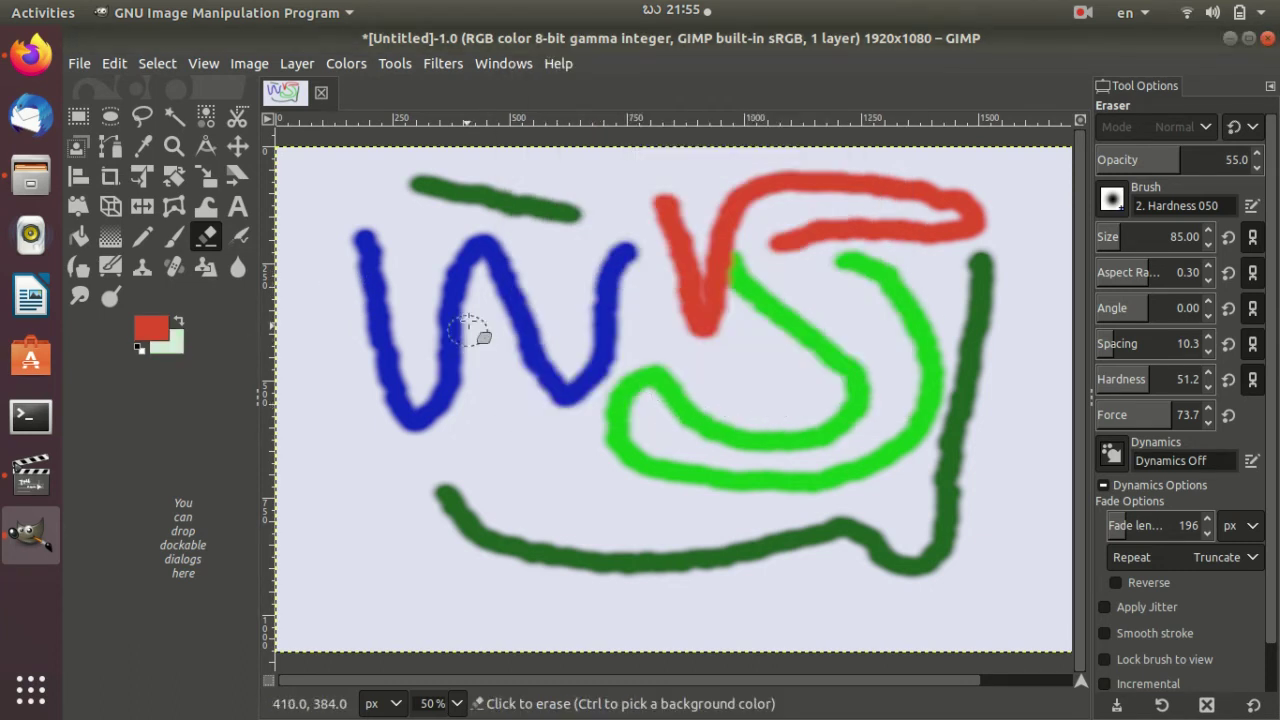
# - Erase over the left arms of the blue W to pale blue, then swap the colours
pyautogui.click(363, 240)
pyautogui.moveTo(367, 260)
pyautogui.mouseDown()
pyautogui.moveTo(405, 425)
pyautogui.moveTo(447, 405)
pyautogui.moveTo(452, 326)
pyautogui.moveTo(508, 263)
pyautogui.mouseUp()
pyautogui.moveTo(372, 280)
pyautogui.mouseDown()
pyautogui.moveTo(375, 233)
pyautogui.moveTo(395, 325)
pyautogui.mouseUp()
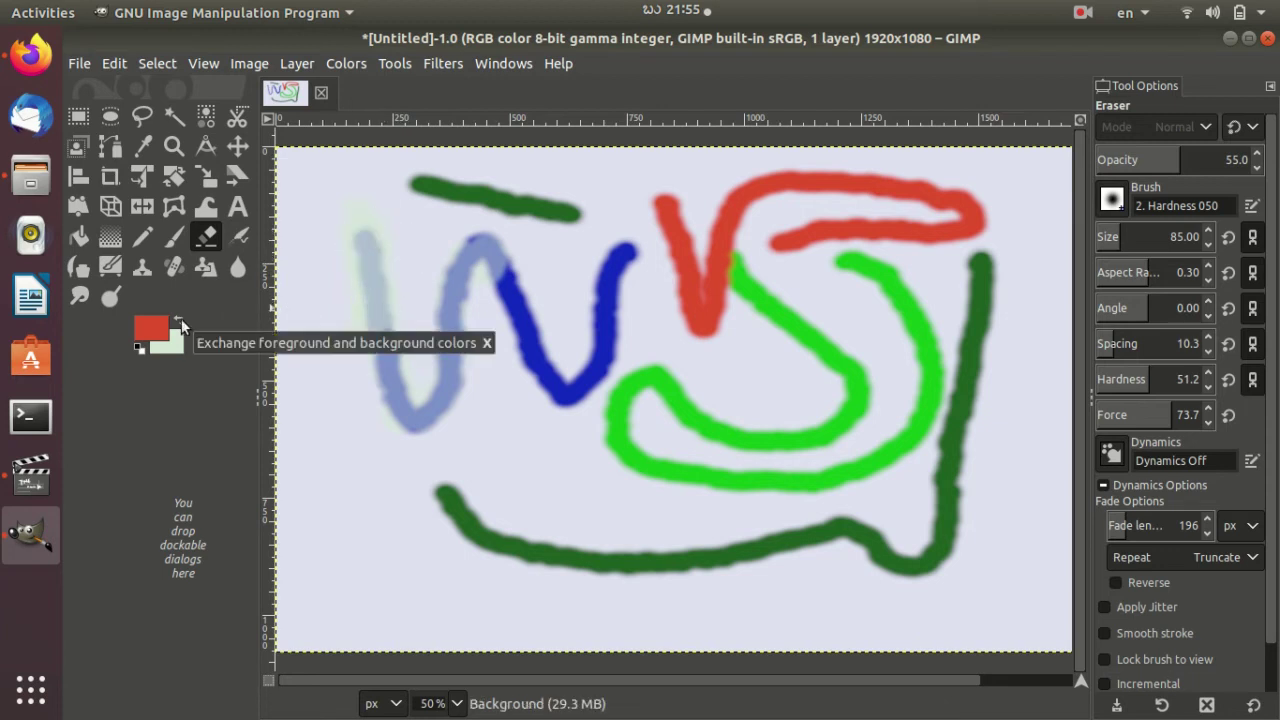
pyautogui.click(181, 318)
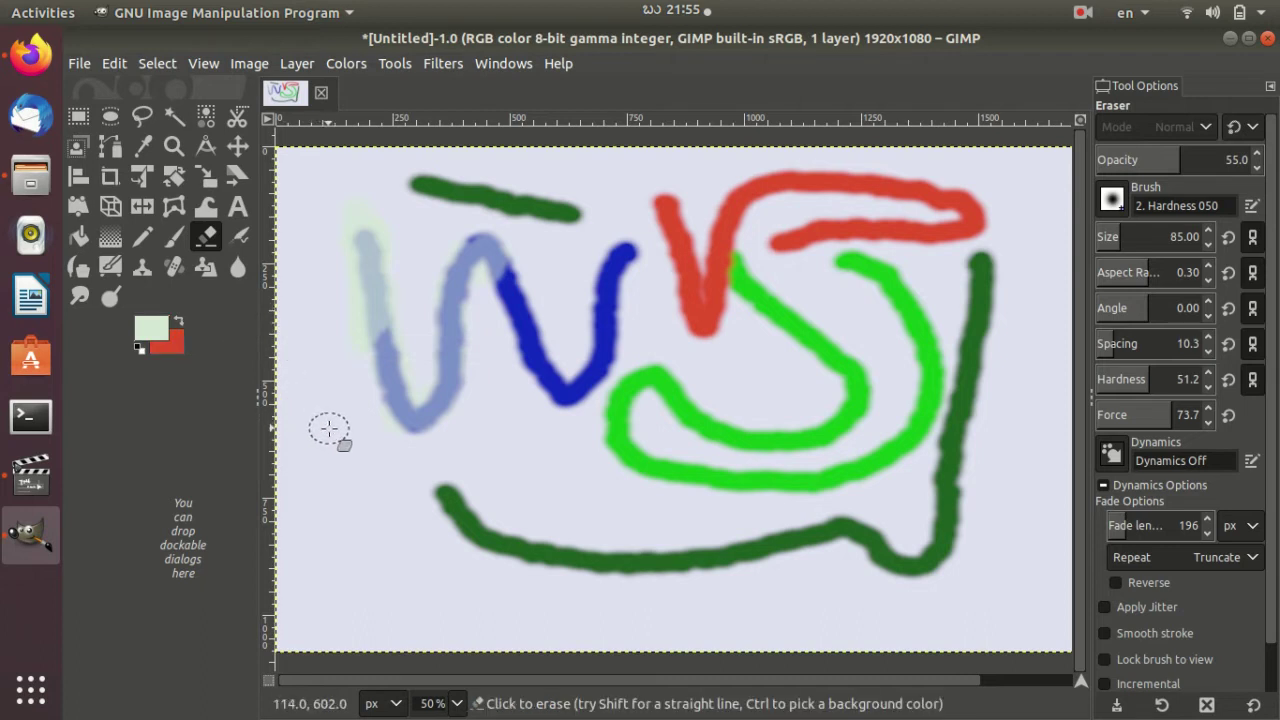
# - Add a pale red mark, a pale green Pencil band on the left, and a thick red bottom-right stroke
pyautogui.moveTo(331, 432); pyautogui.dragTo(333, 512)
pyautogui.click(142, 236)
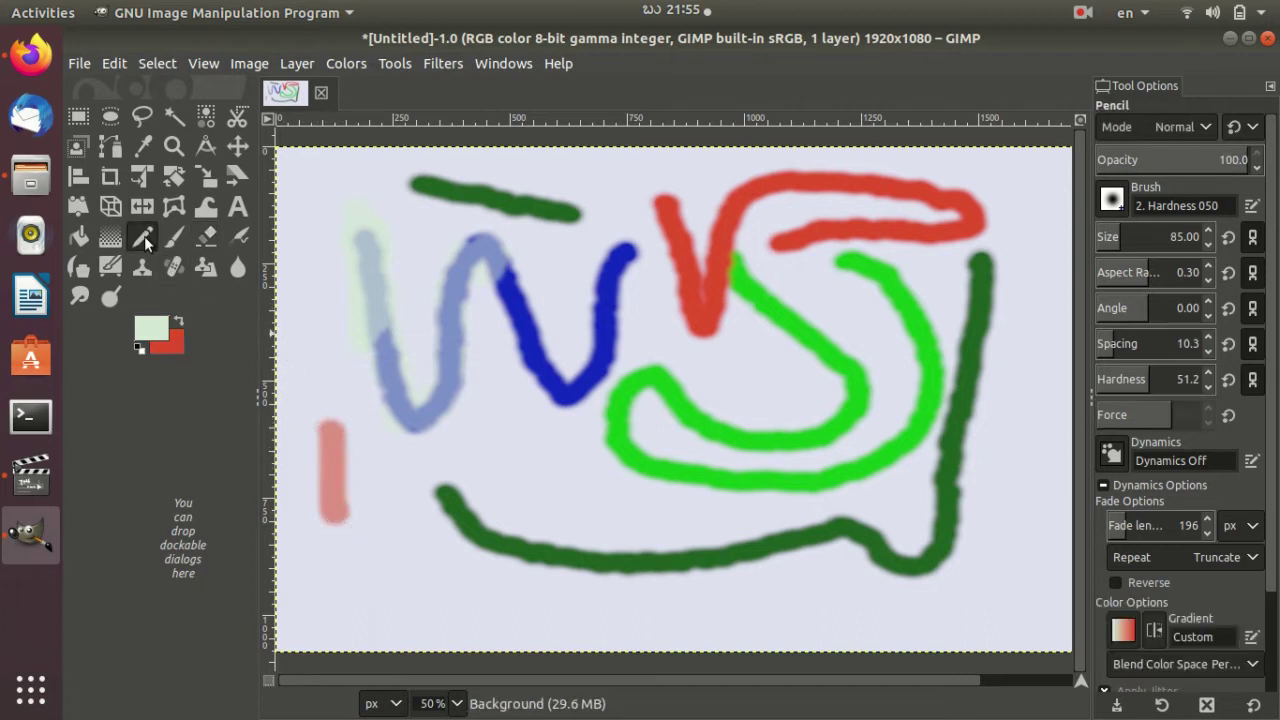
pyautogui.moveTo(362, 445)
pyautogui.mouseDown()
pyautogui.moveTo(418, 586)
pyautogui.moveTo(347, 318)
pyautogui.mouseUp()
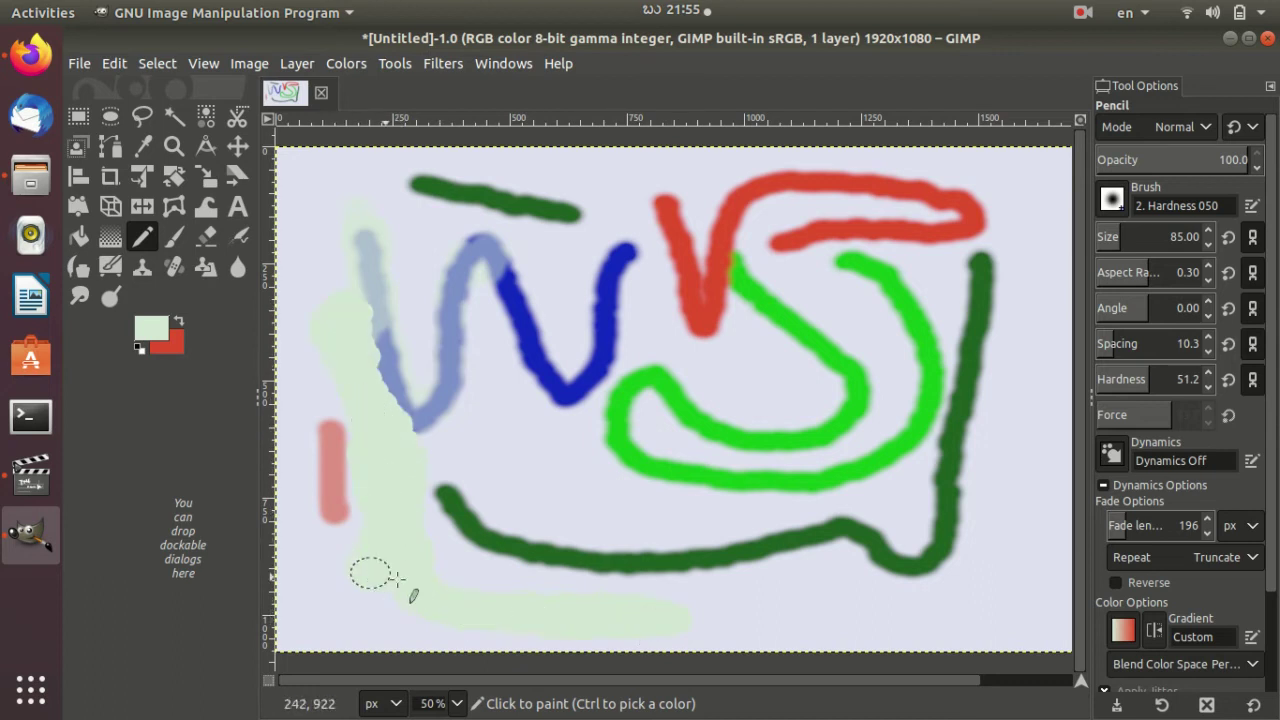
pyautogui.moveTo(346, 310); pyautogui.dragTo(568, 602)
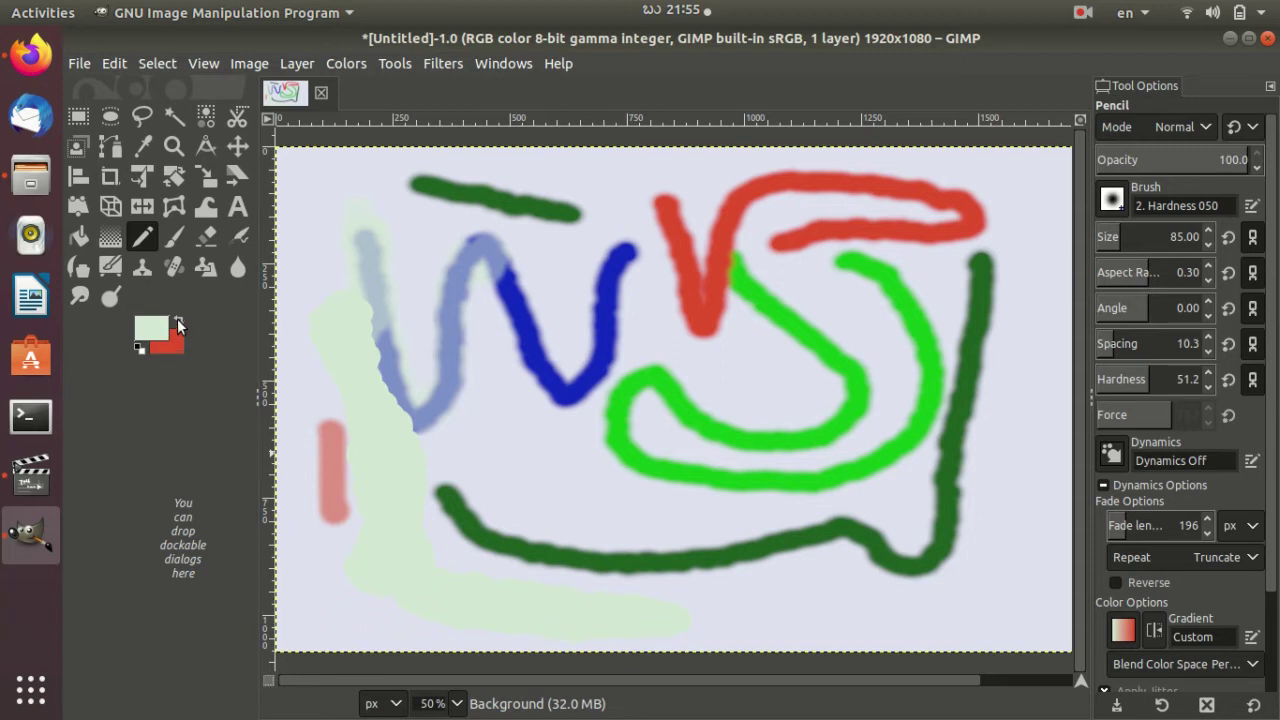
pyautogui.click(178, 322)
pyautogui.moveTo(378, 576)
pyautogui.mouseDown()
pyautogui.moveTo(575, 618)
pyautogui.moveTo(735, 625)
pyautogui.moveTo(880, 605)
pyautogui.moveTo(1008, 565)
pyautogui.moveTo(1034, 326)
pyautogui.mouseUp()
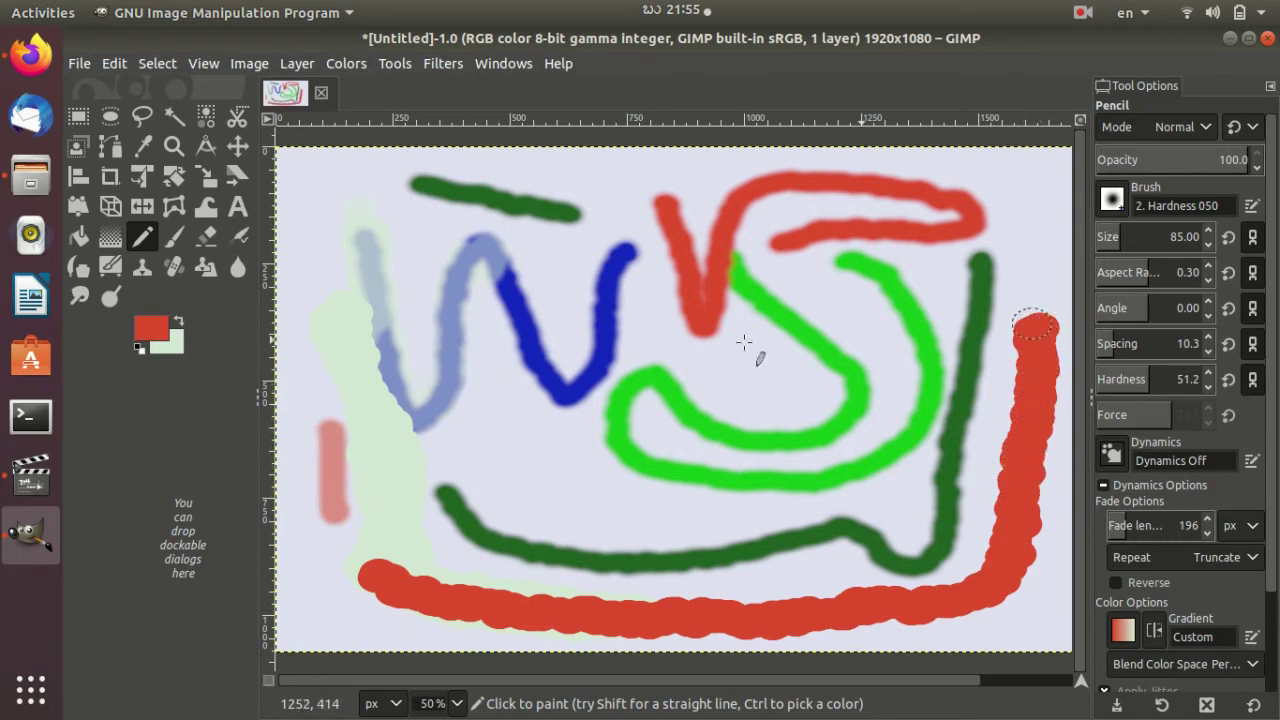
# - Set the background colour to orange-red after trying pale lavender d8d4e7 and purple
pyautogui.click(176, 346)
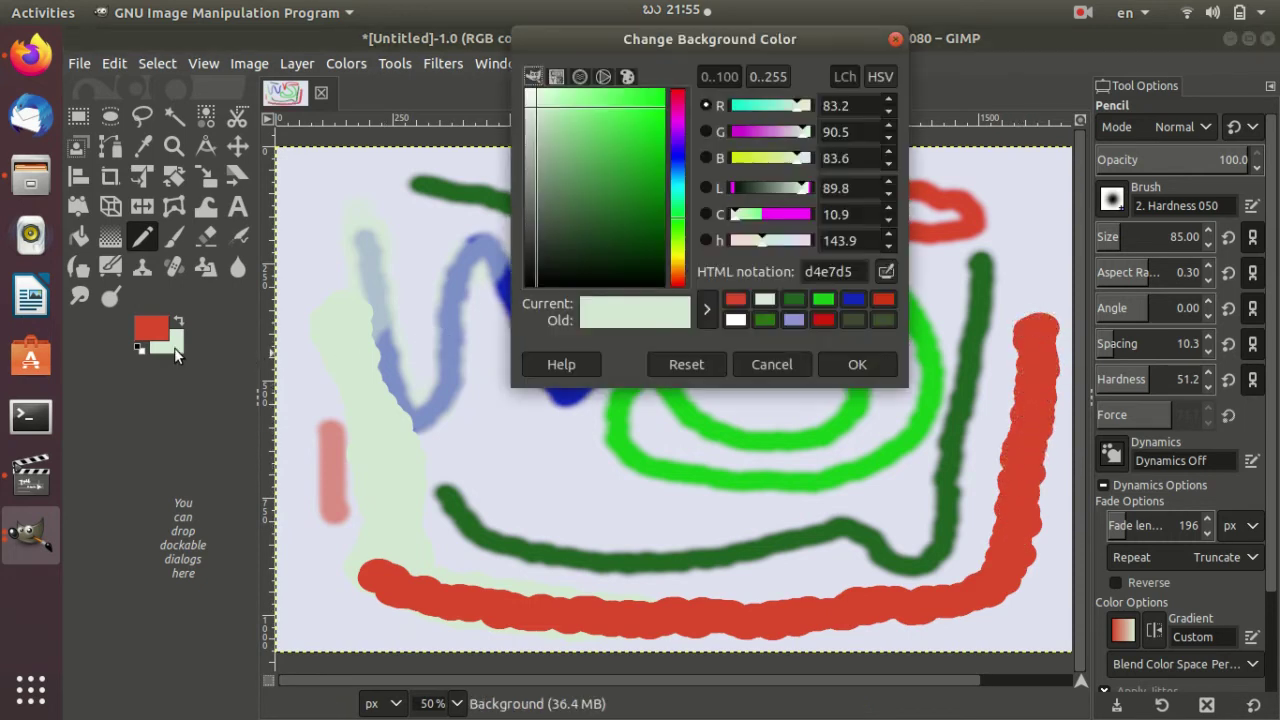
pyautogui.click(676, 153)
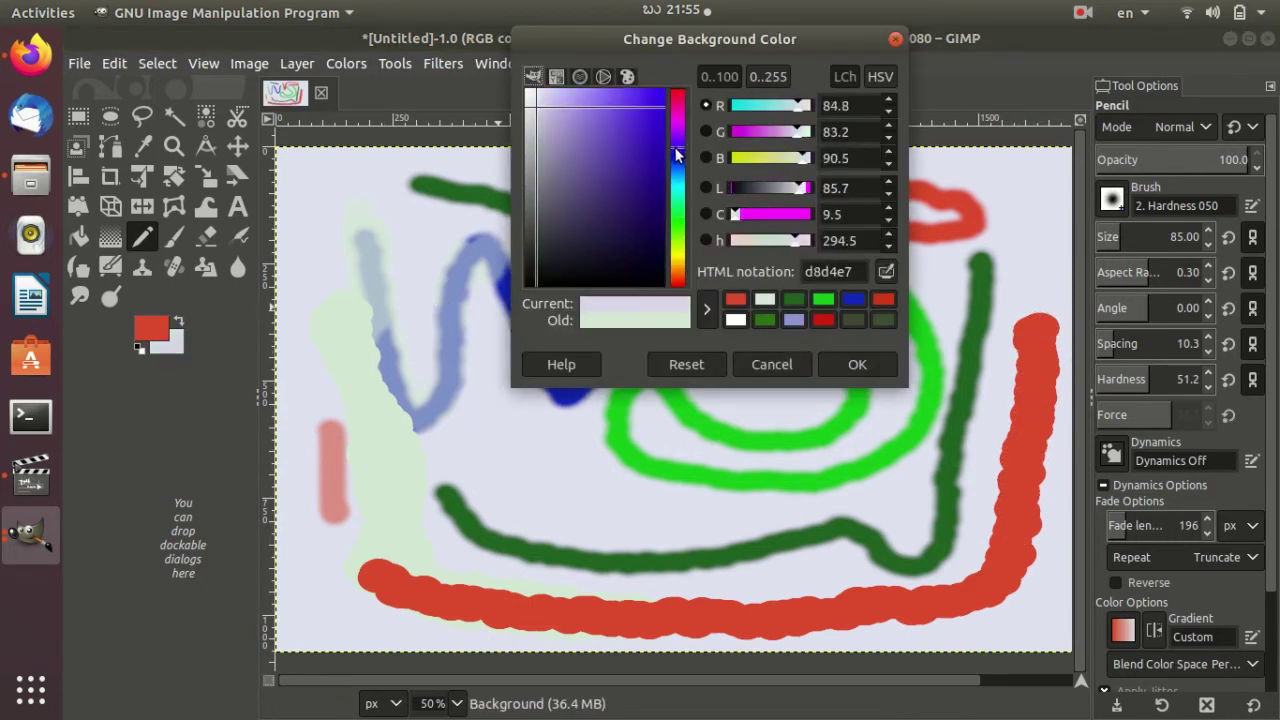
pyautogui.click(839, 363)
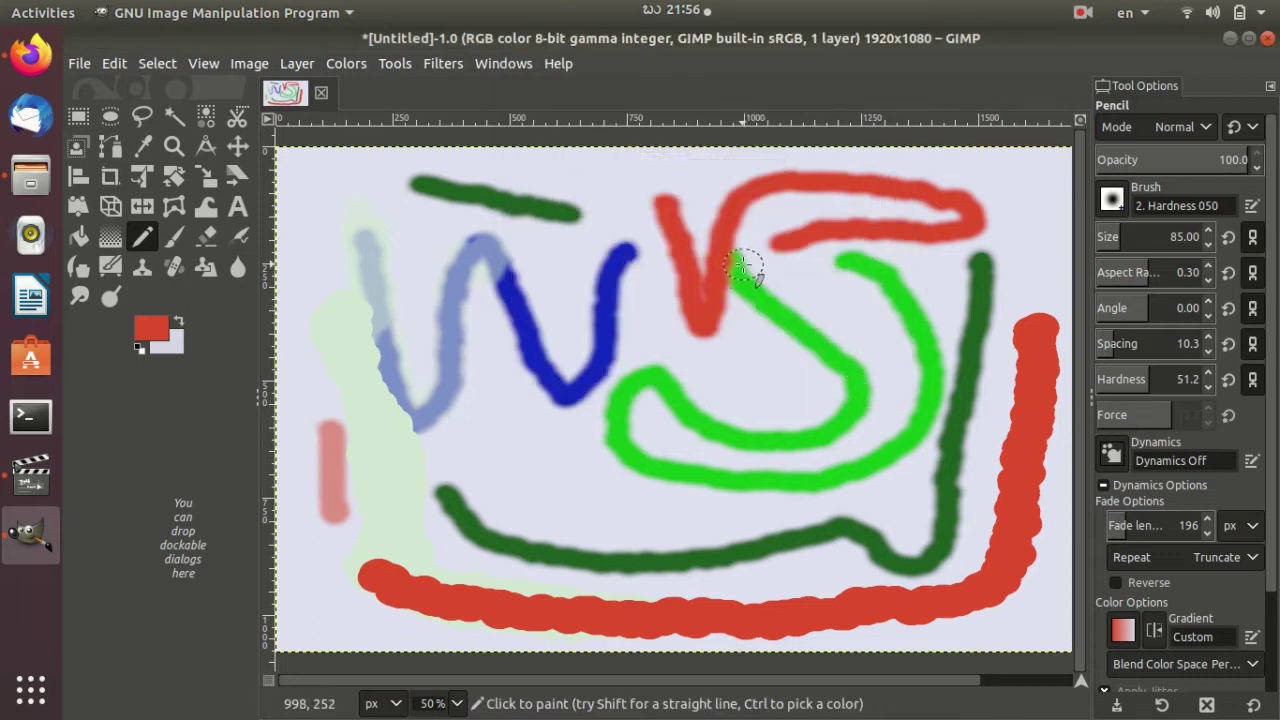
pyautogui.click(172, 348)
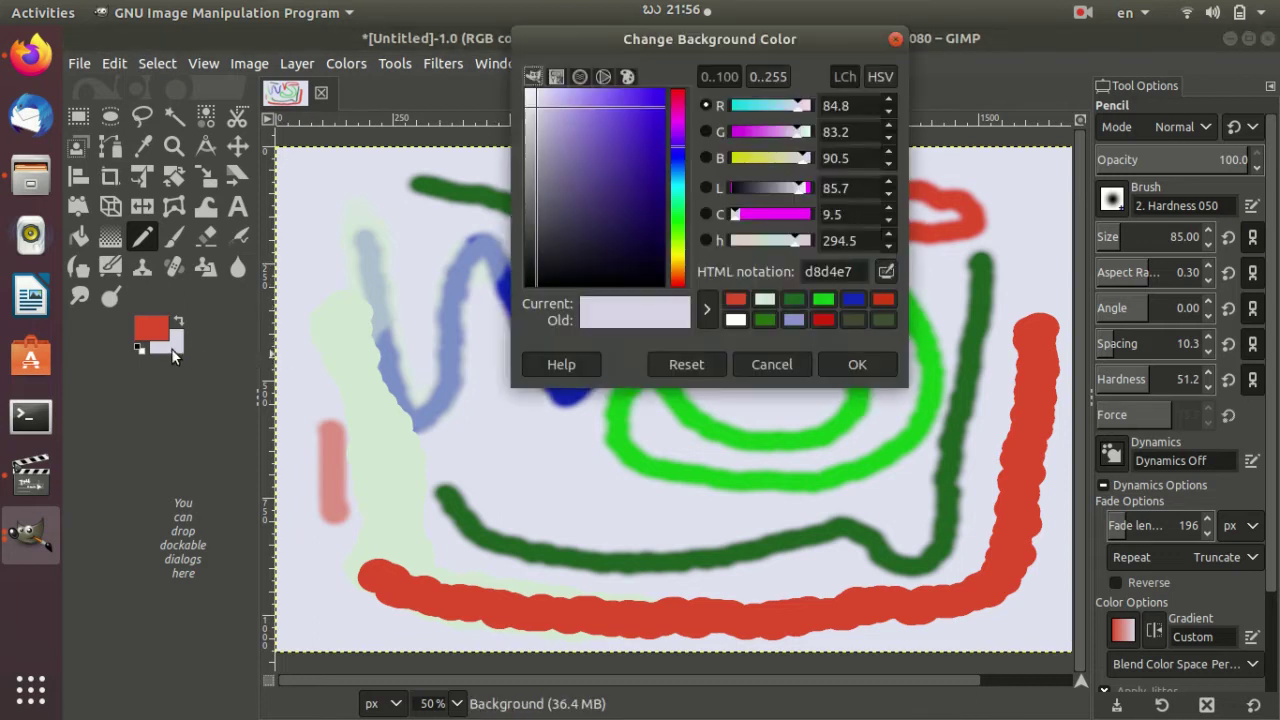
pyautogui.click(639, 125)
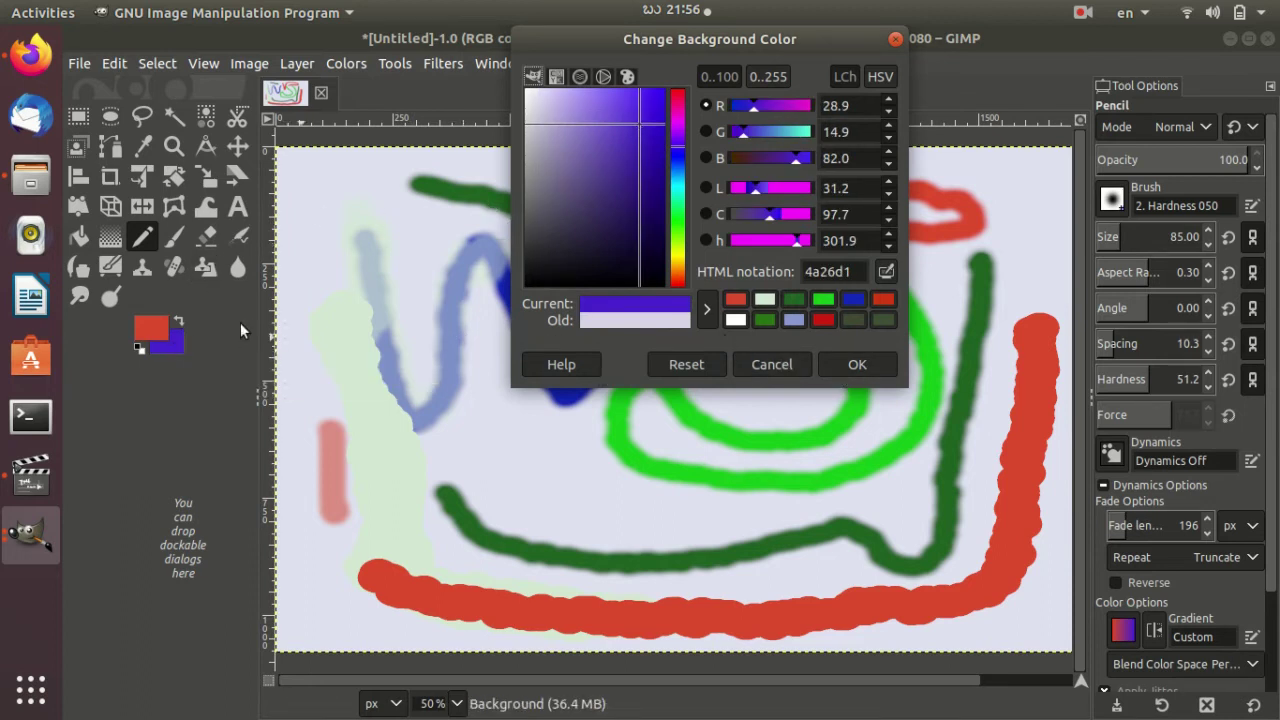
pyautogui.click(680, 285)
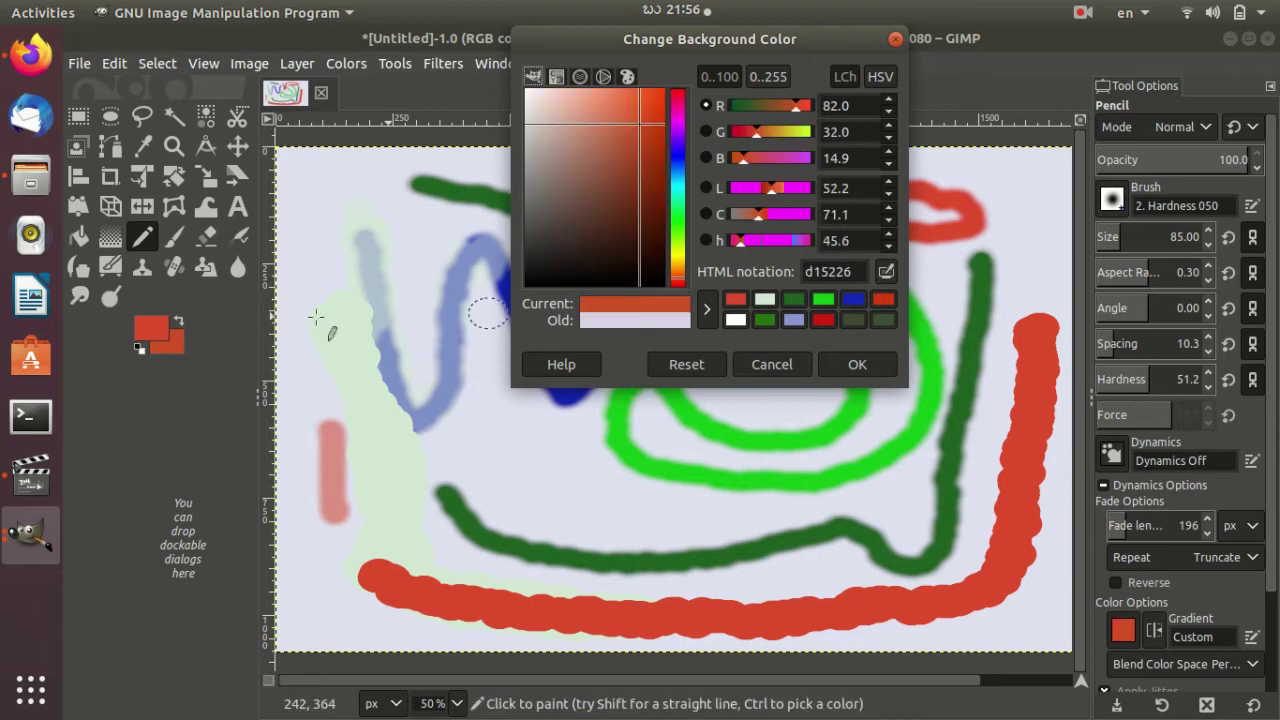
# - Paint a light-green dab on the blue W's end, then erase across the green loop
pyautogui.click(150, 328)
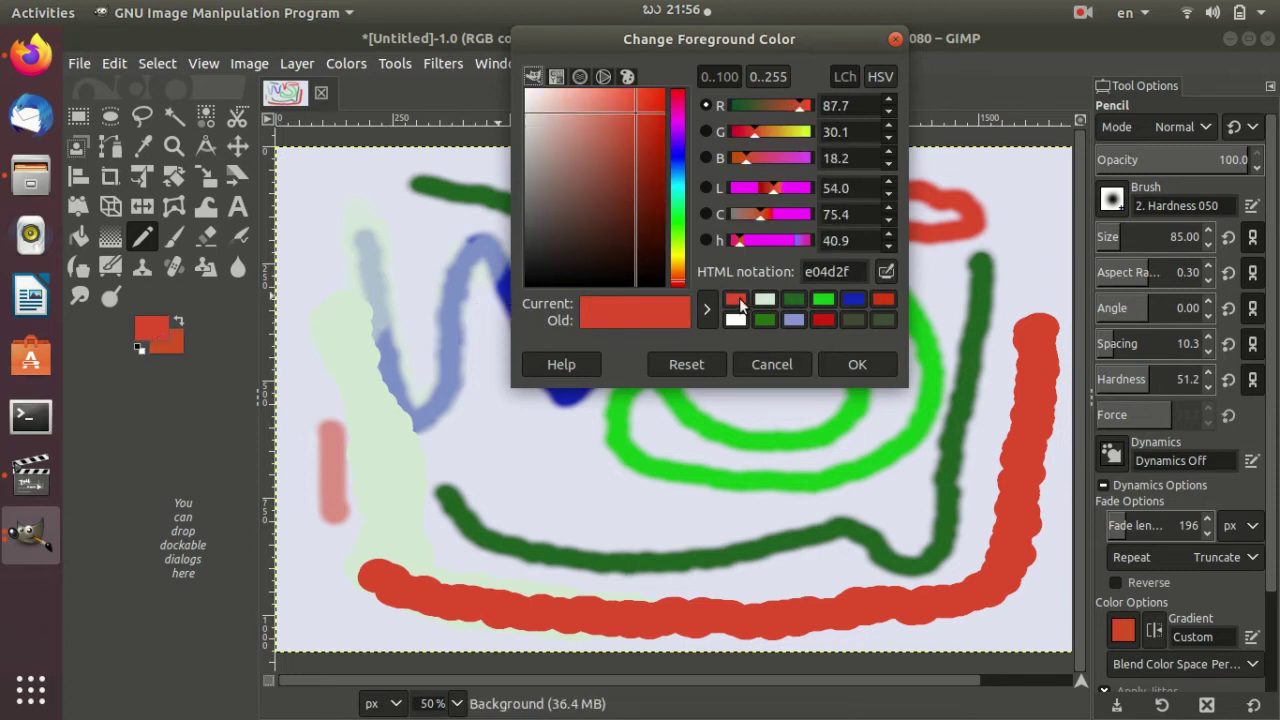
pyautogui.click(764, 300)
pyautogui.click(855, 365)
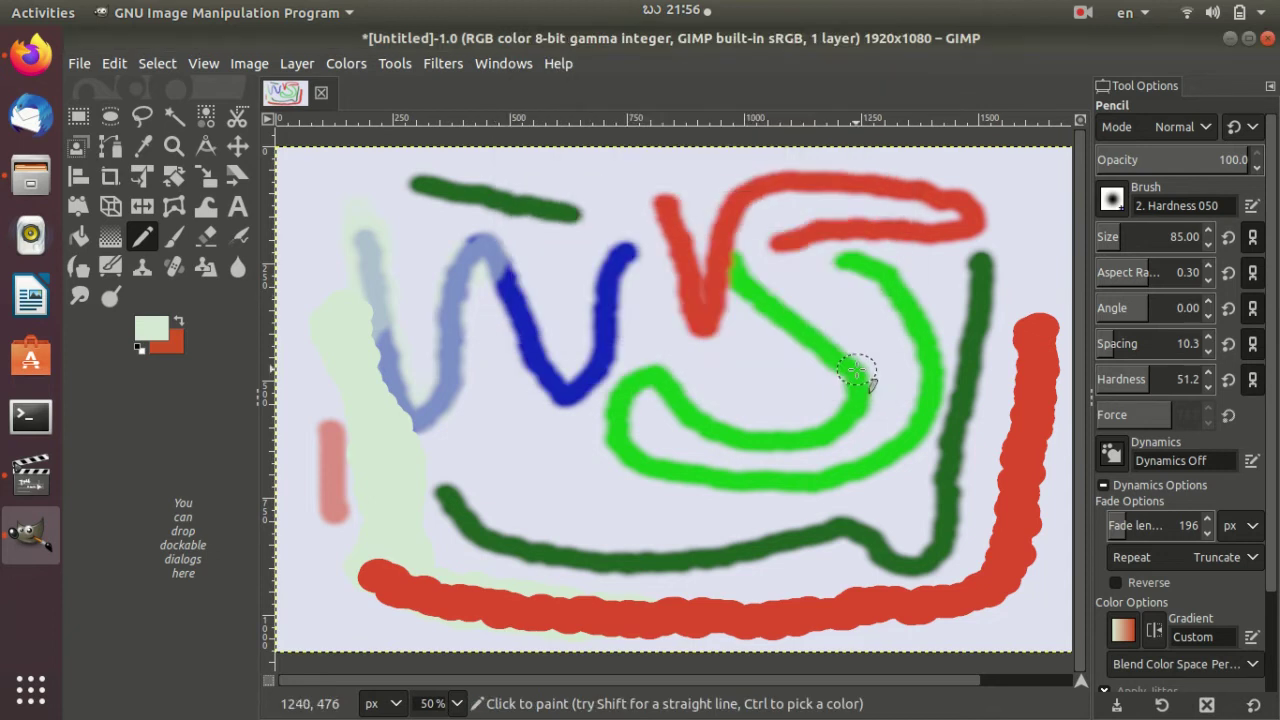
pyautogui.moveTo(624, 243); pyautogui.dragTo(622, 270)
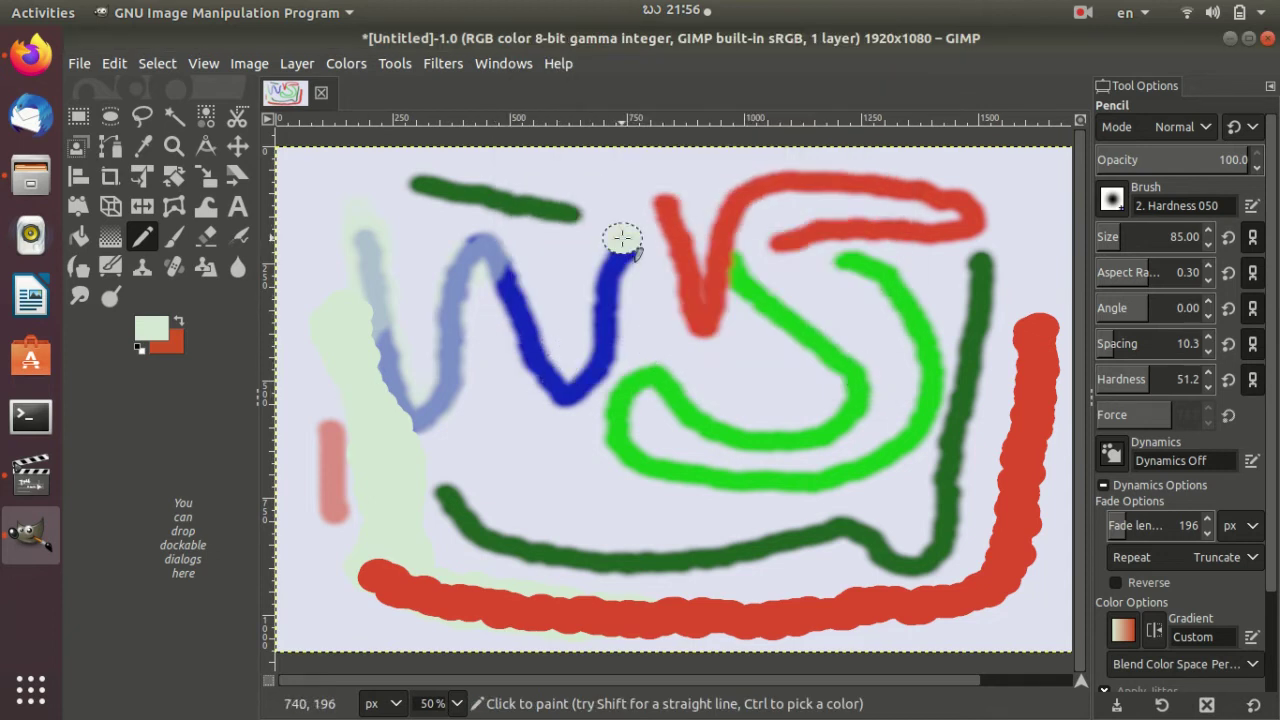
pyautogui.click(206, 236)
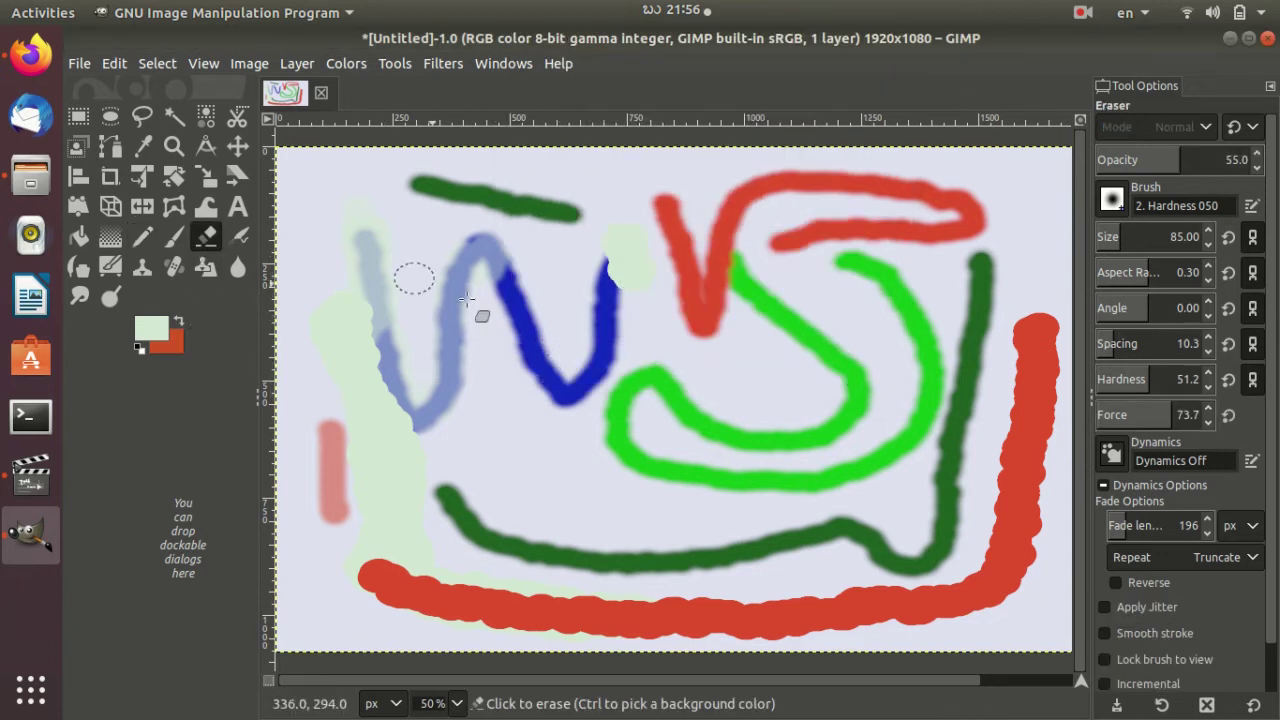
pyautogui.moveTo(618, 378)
pyautogui.mouseDown()
pyautogui.moveTo(737, 458)
pyautogui.moveTo(790, 455)
pyautogui.moveTo(826, 445)
pyautogui.moveTo(857, 380)
pyautogui.moveTo(820, 323)
pyautogui.moveTo(772, 338)
pyautogui.moveTo(837, 363)
pyautogui.mouseUp()
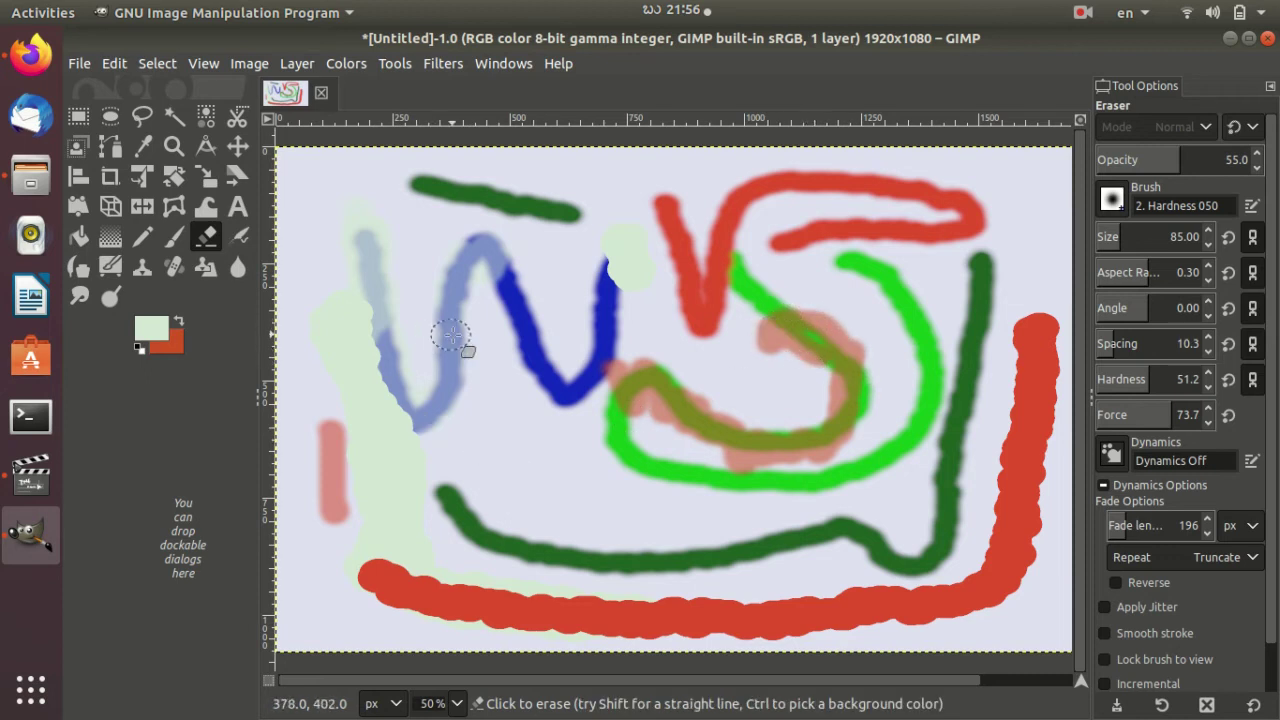
# - Undo the strokes back to the blue, bright green and dark green lines, and make orange-red the foreground
pyautogui.hotkey('ctrl', 'z')
pyautogui.hotkey('ctrl', 'z')
pyautogui.hotkey('ctrl', 'z')
pyautogui.hotkey('ctrl', 'z')
pyautogui.hotkey('ctrl', 'z')
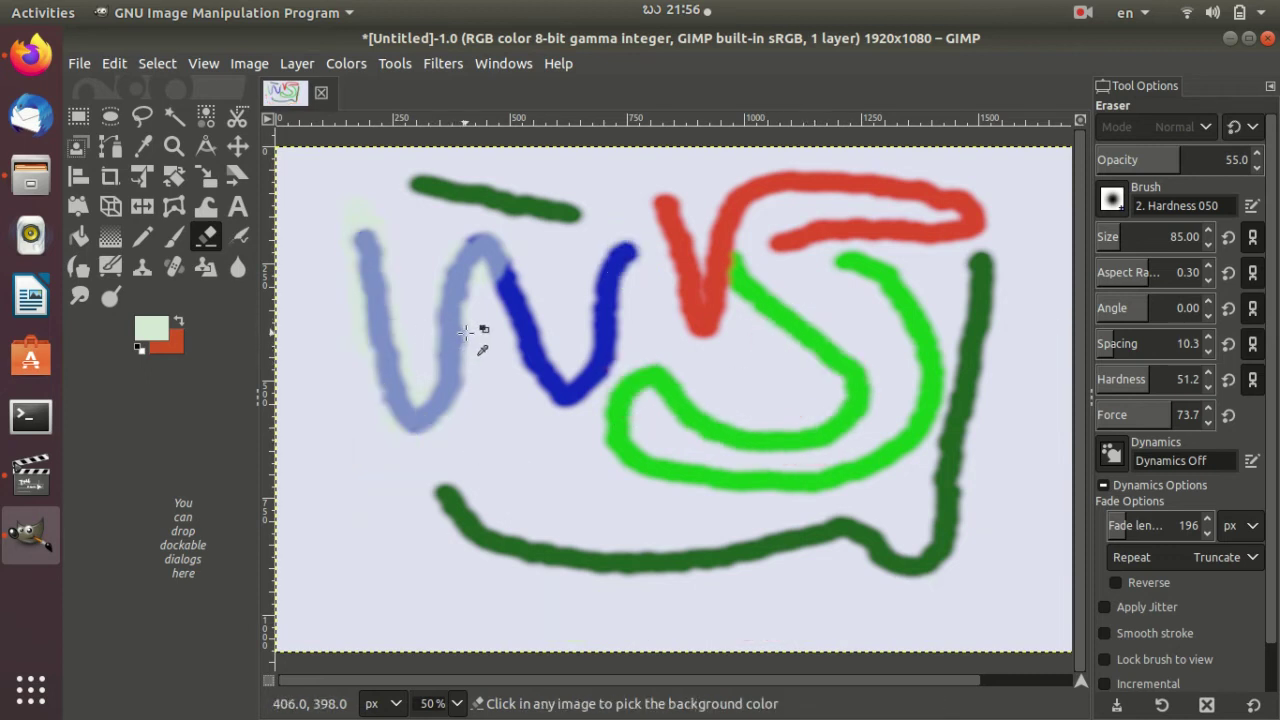
pyautogui.hotkey('ctrl', 'z')
pyautogui.hotkey('ctrl', 'z')
pyautogui.hotkey('ctrl', 'z')
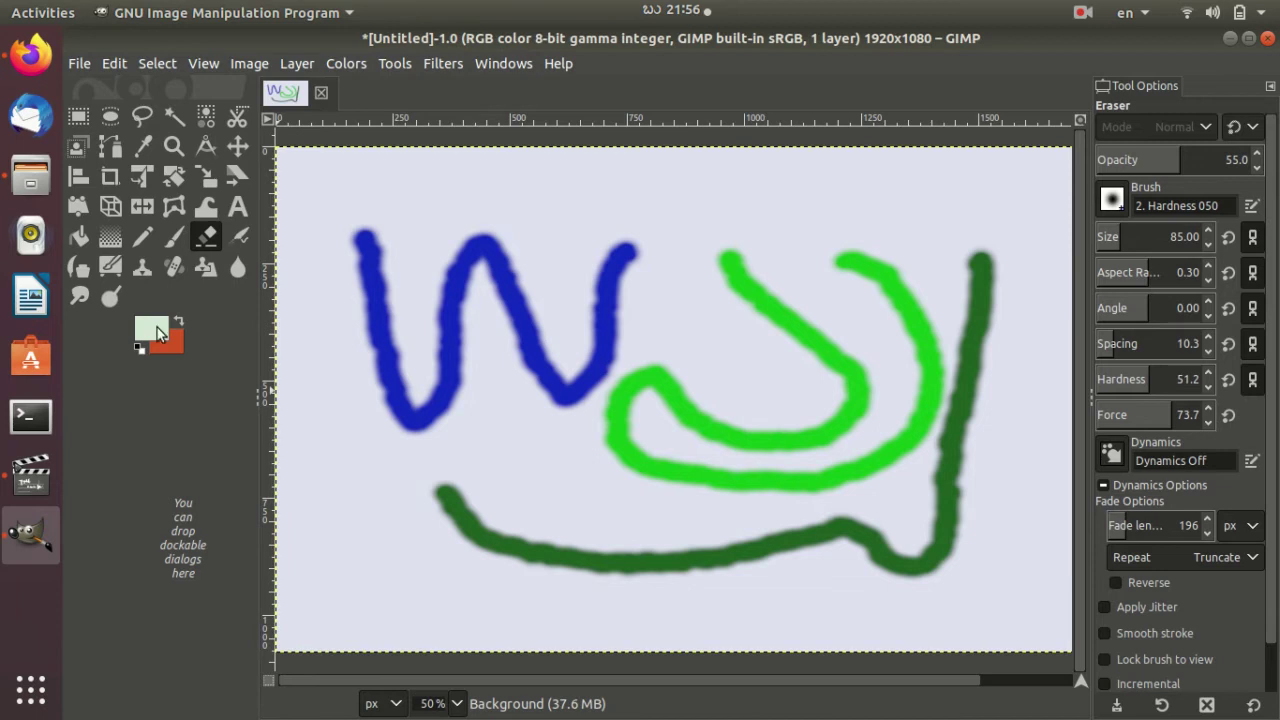
pyautogui.click(178, 321)
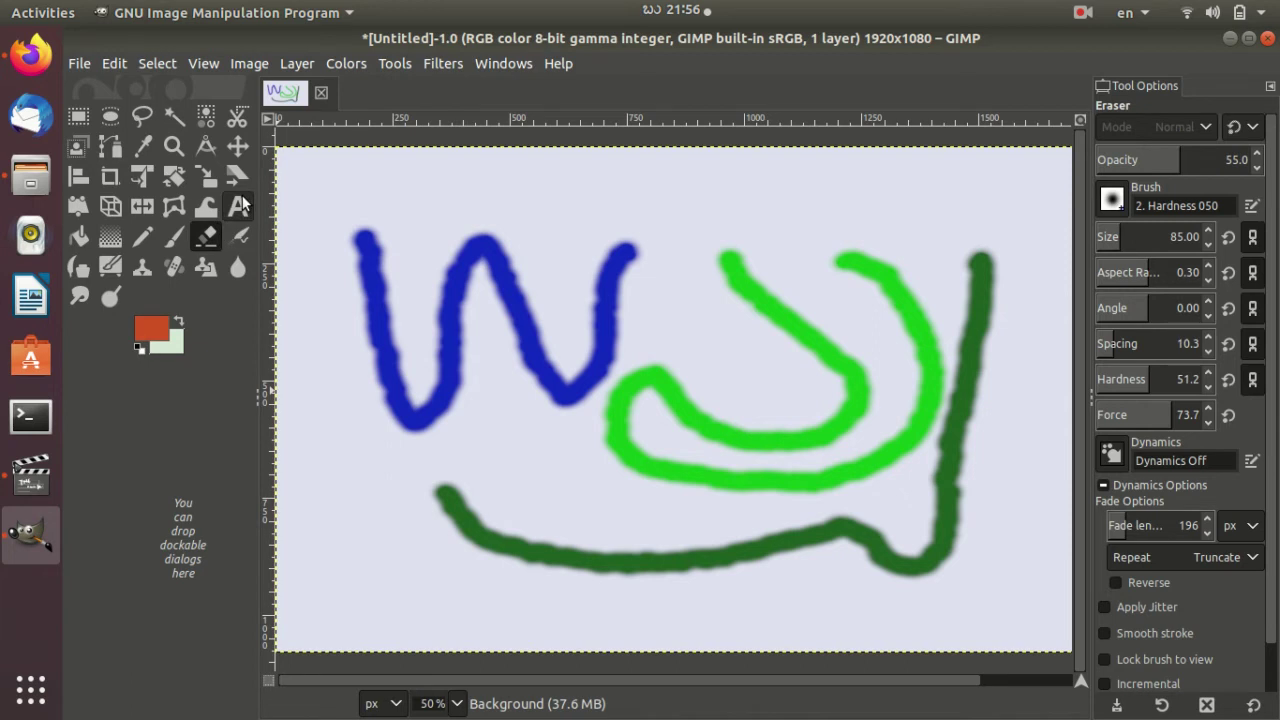
# - Bucket-fill the canvas background behind the strokes with blue
pyautogui.click(80, 237)
pyautogui.click(159, 330)
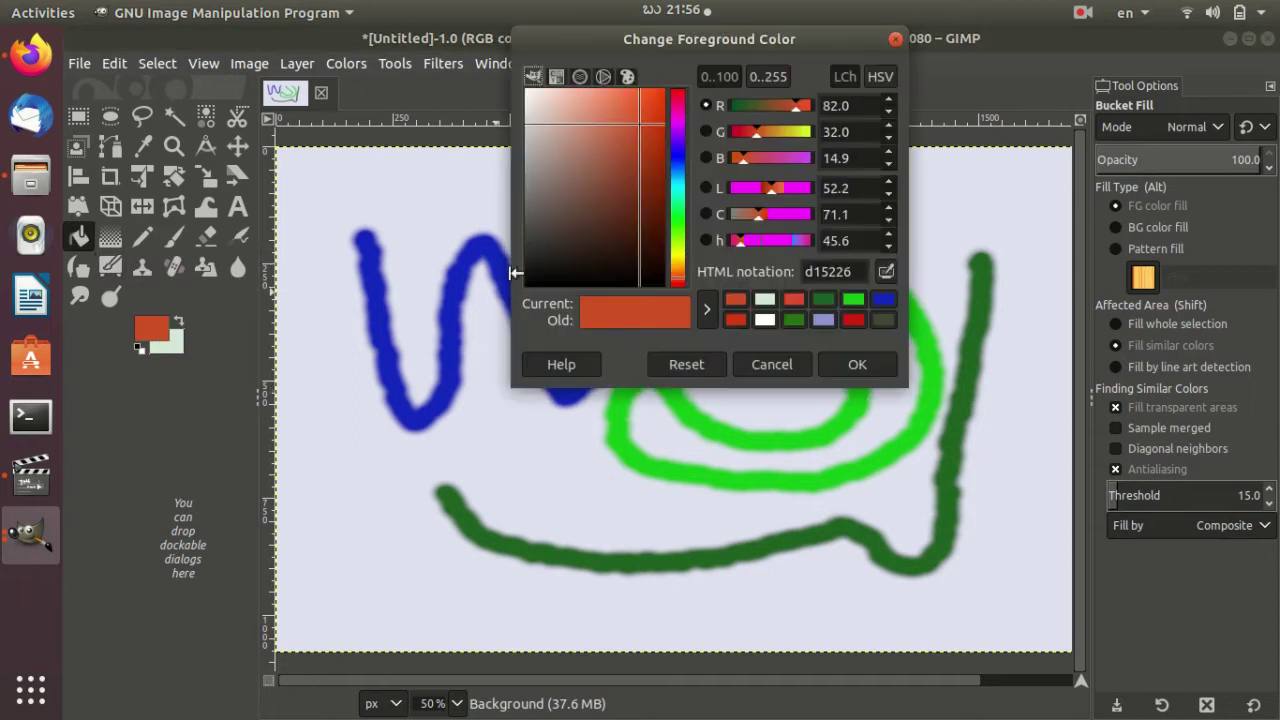
pyautogui.click(677, 155)
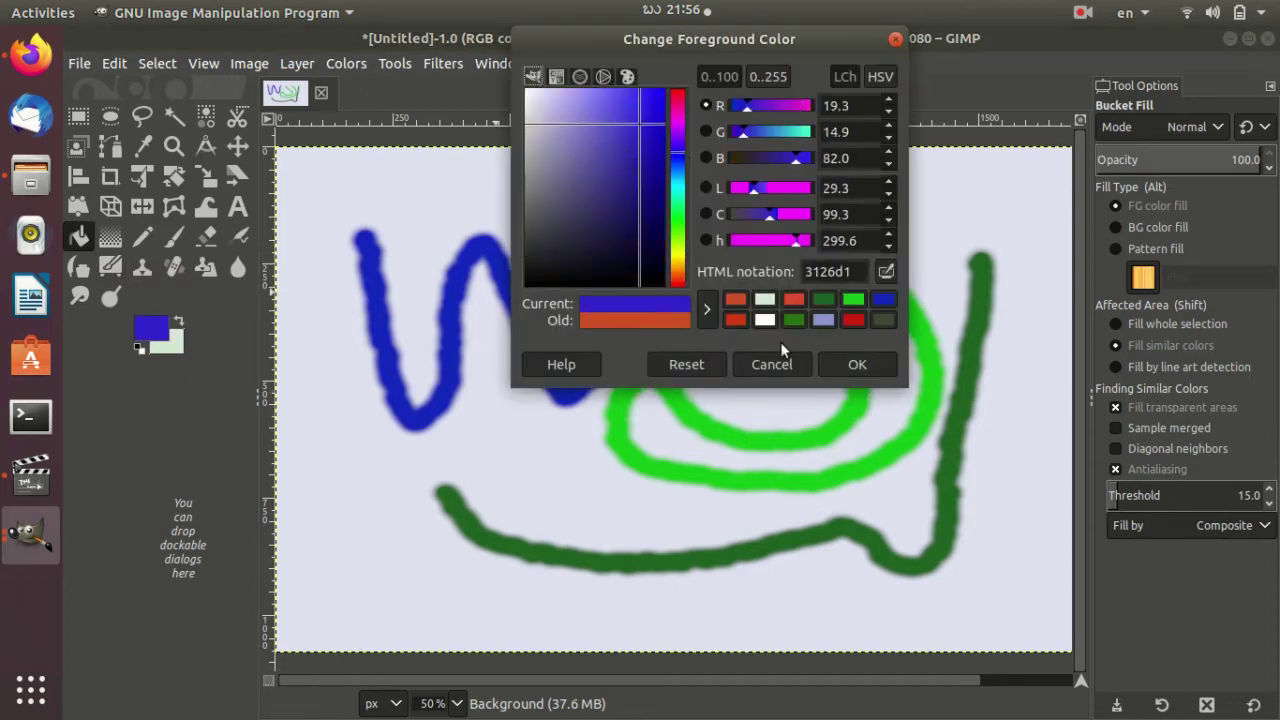
pyautogui.click(858, 364)
pyautogui.click(722, 300)
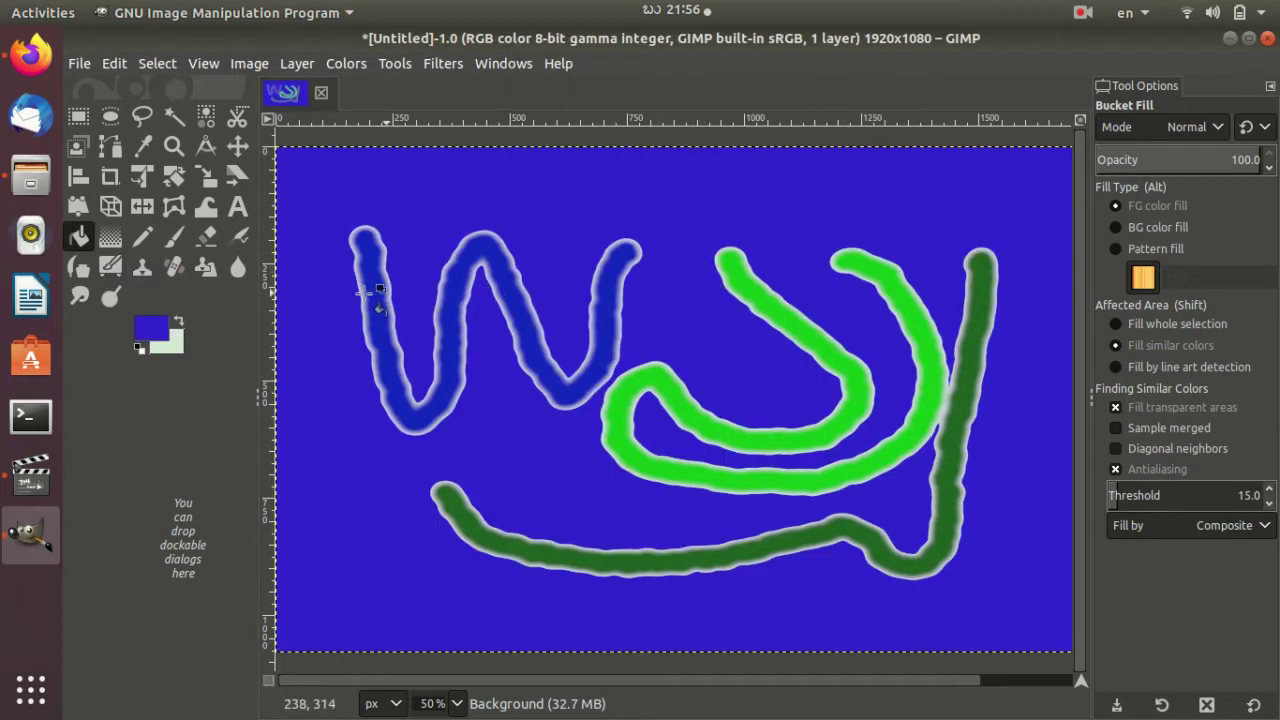
# - Refill the background with orange-red d15726
pyautogui.click(152, 330)
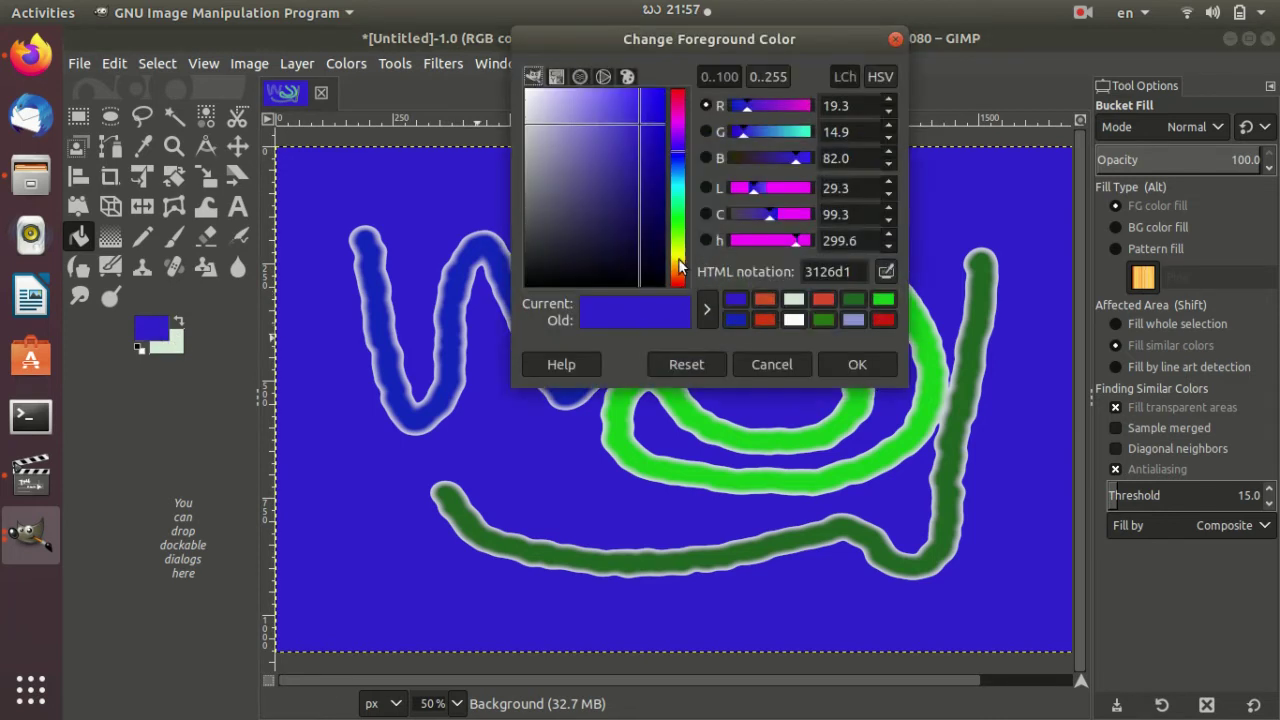
pyautogui.click(678, 260)
pyautogui.click(852, 364)
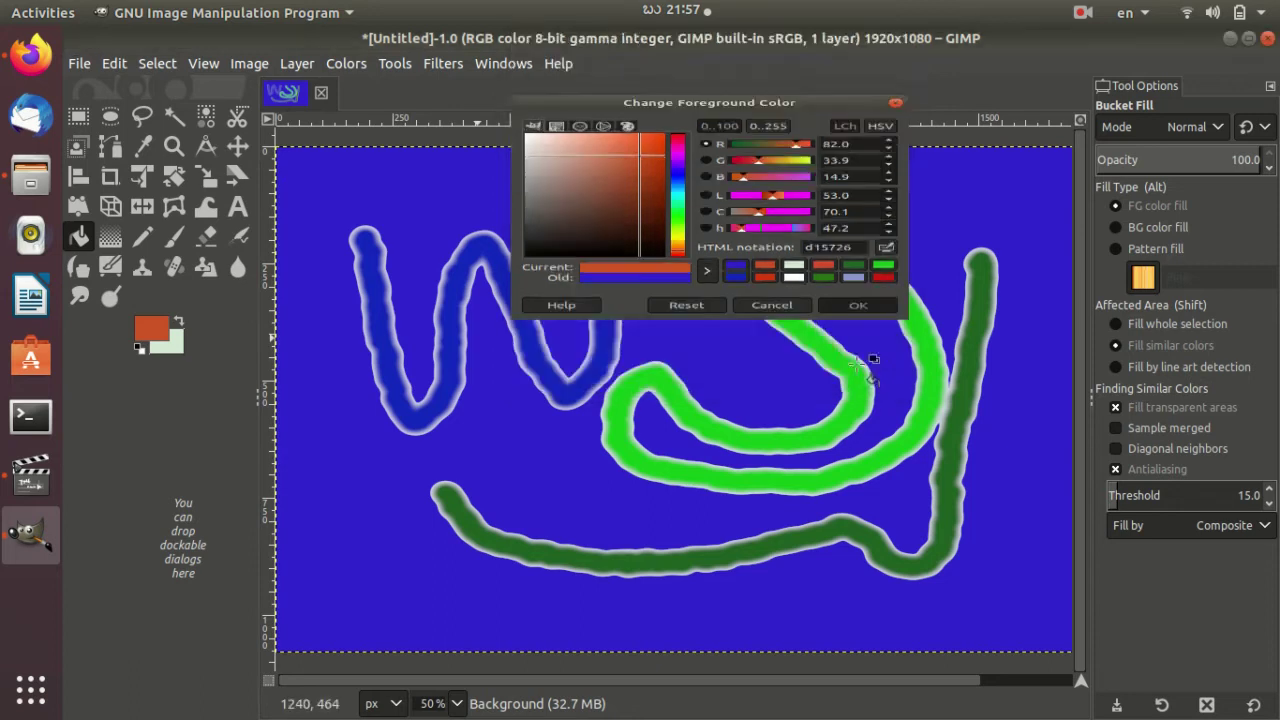
pyautogui.click(588, 205)
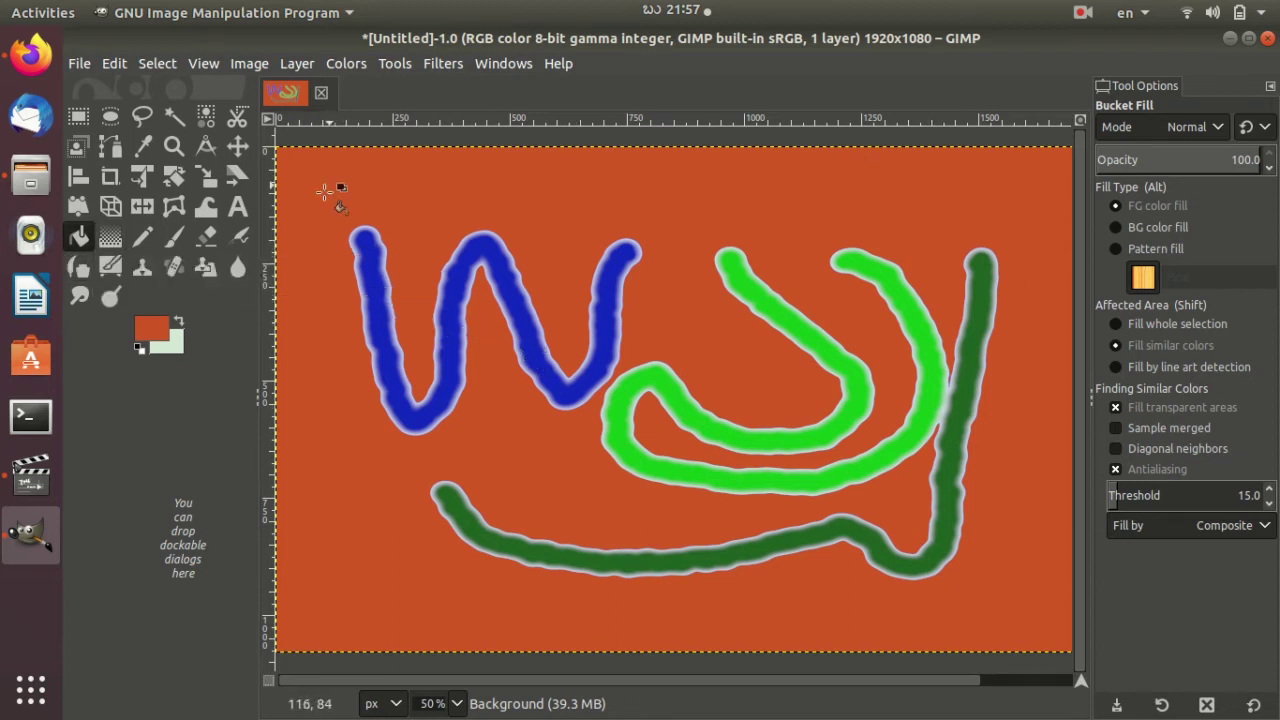
# - Pick yellow-green d4e143 as the foreground using the colour wheel and triangle view
pyautogui.click(152, 336)
pyautogui.click(603, 77)
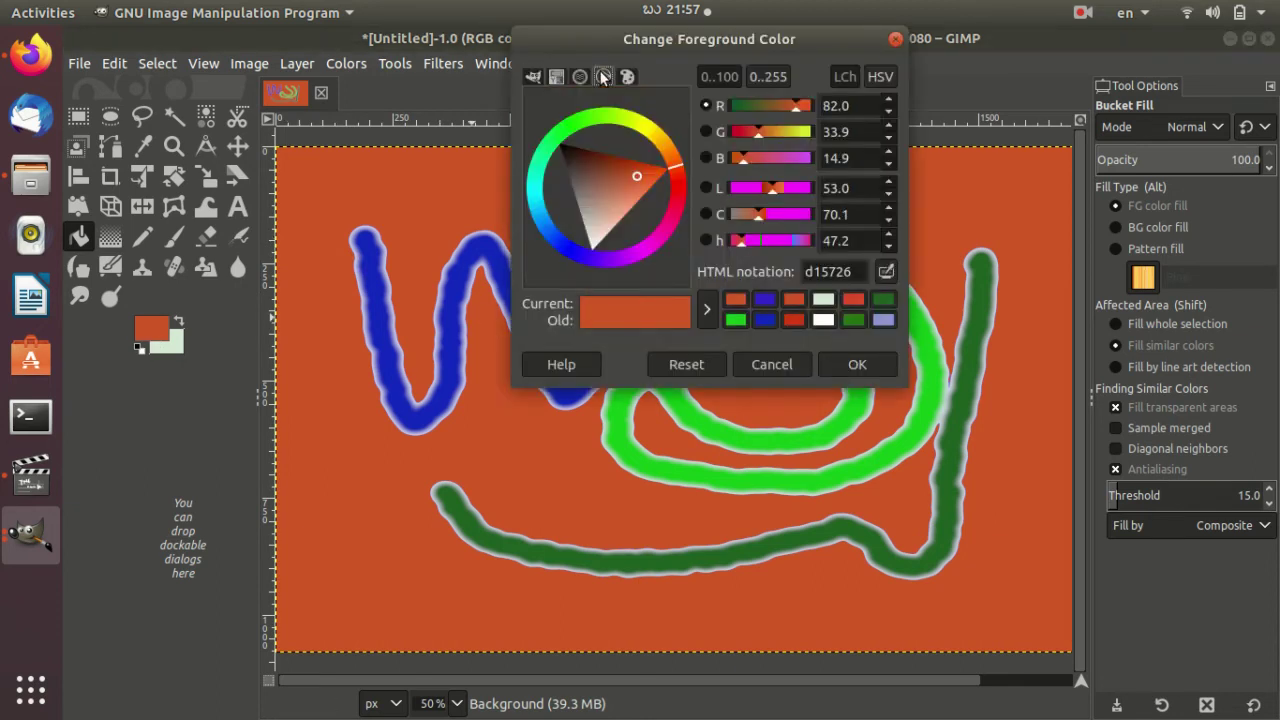
pyautogui.click(650, 141)
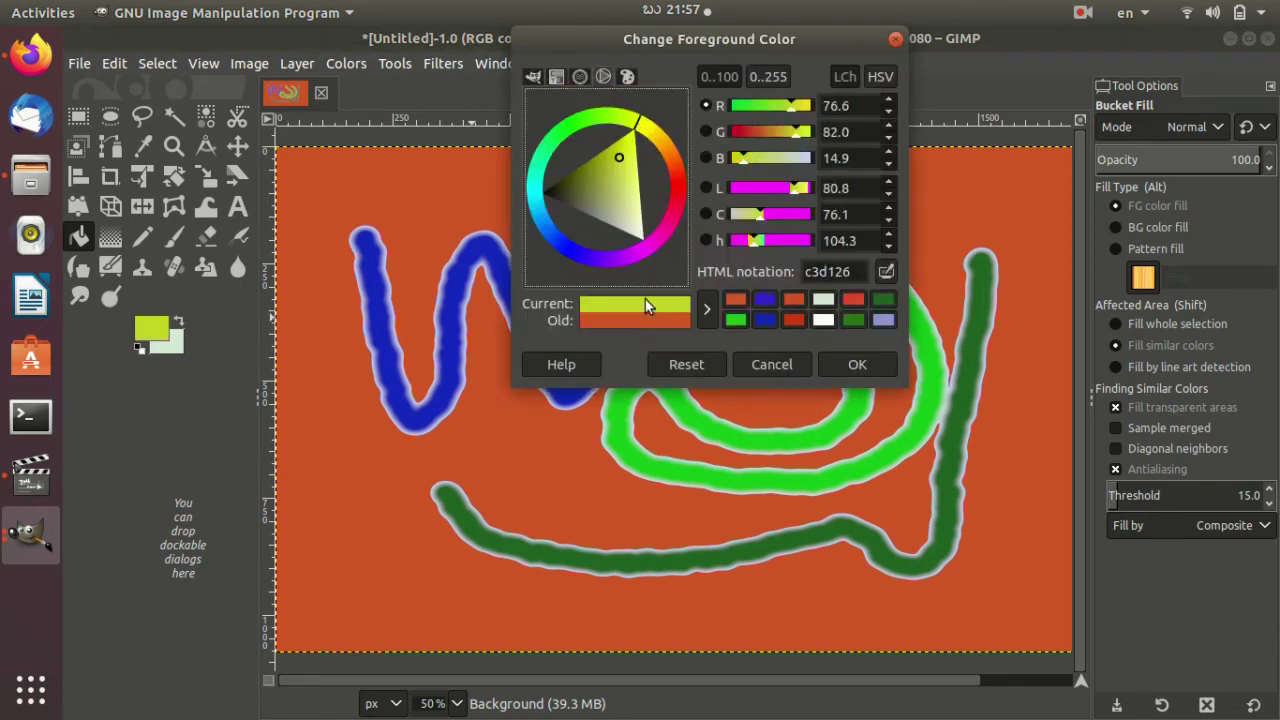
pyautogui.click(619, 164)
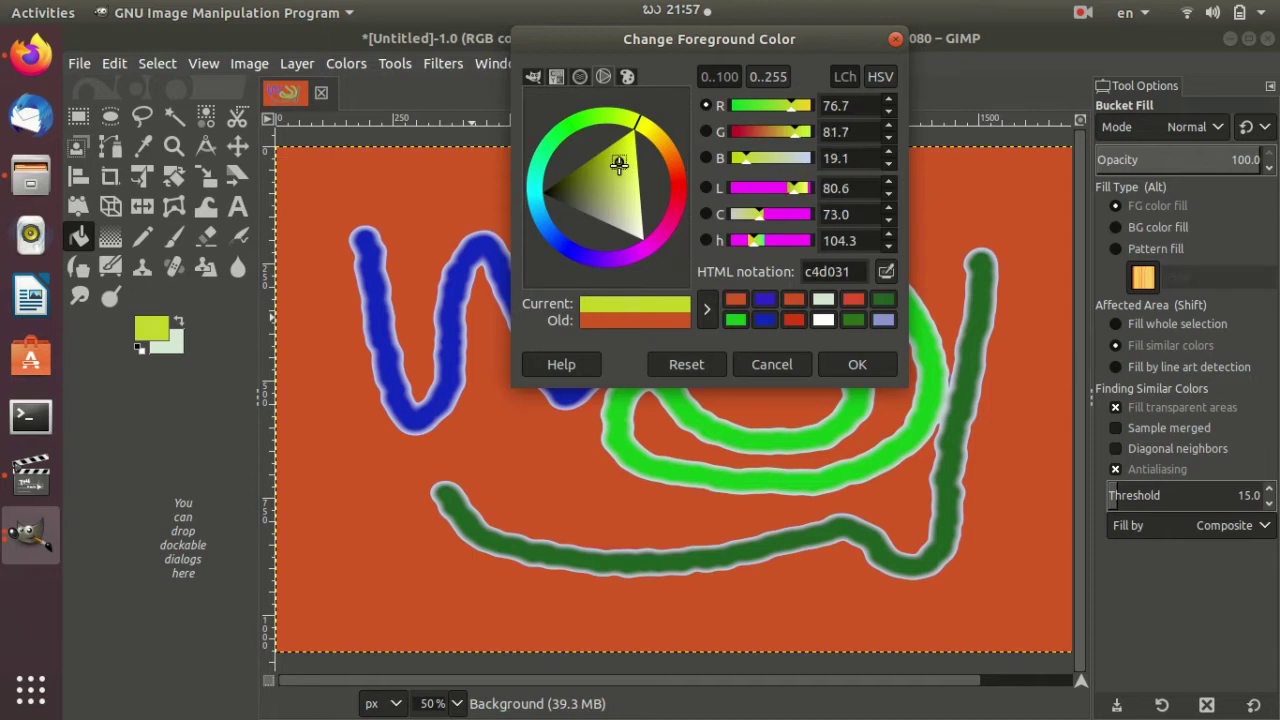
pyautogui.moveTo(619, 164)
pyautogui.mouseDown()
pyautogui.moveTo(593, 163)
pyautogui.moveTo(598, 177)
pyautogui.moveTo(626, 157)
pyautogui.moveTo(633, 207)
pyautogui.moveTo(629, 179)
pyautogui.mouseUp()
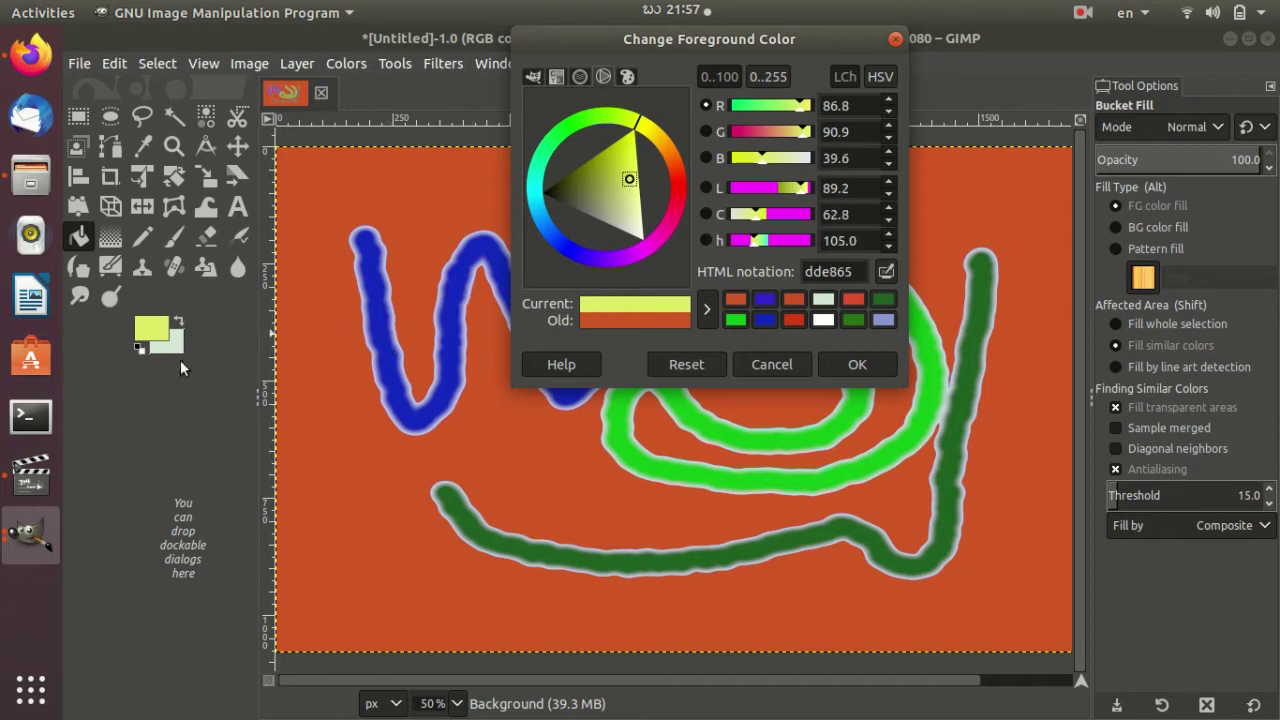
pyautogui.moveTo(629, 179)
pyautogui.mouseDown()
pyautogui.moveTo(576, 180)
pyautogui.moveTo(625, 172)
pyautogui.mouseUp()
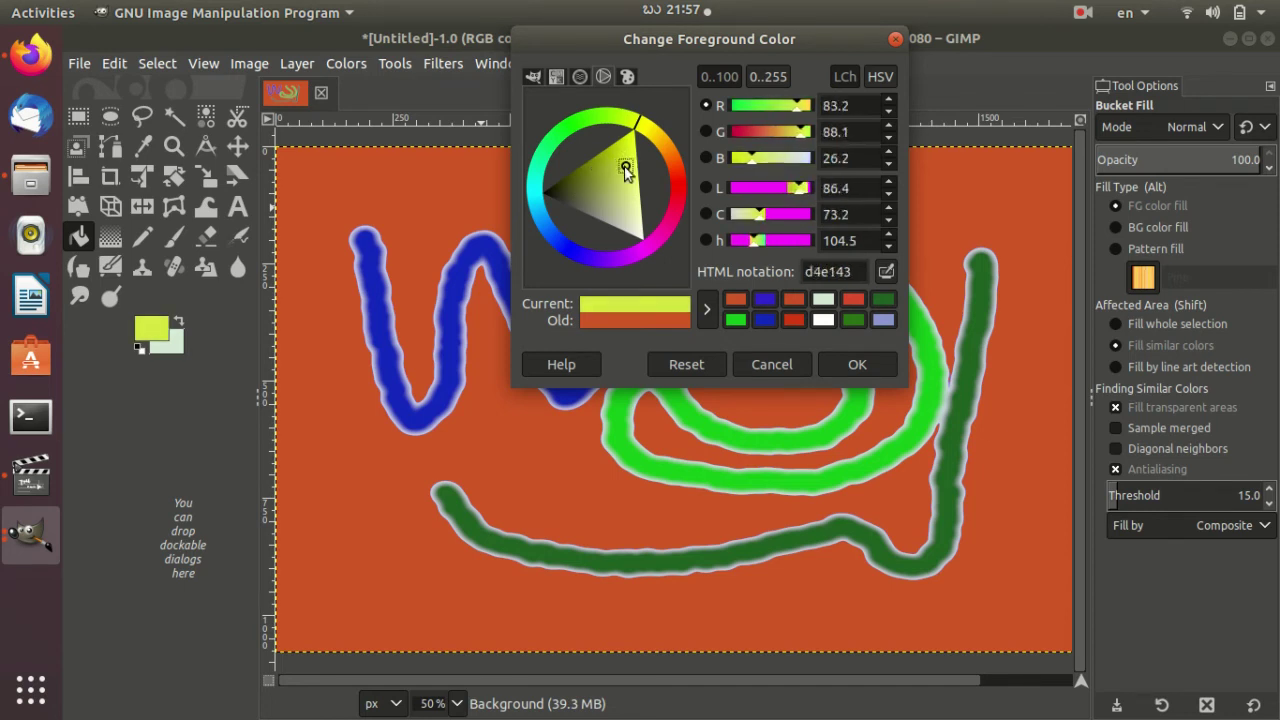
pyautogui.click(859, 364)
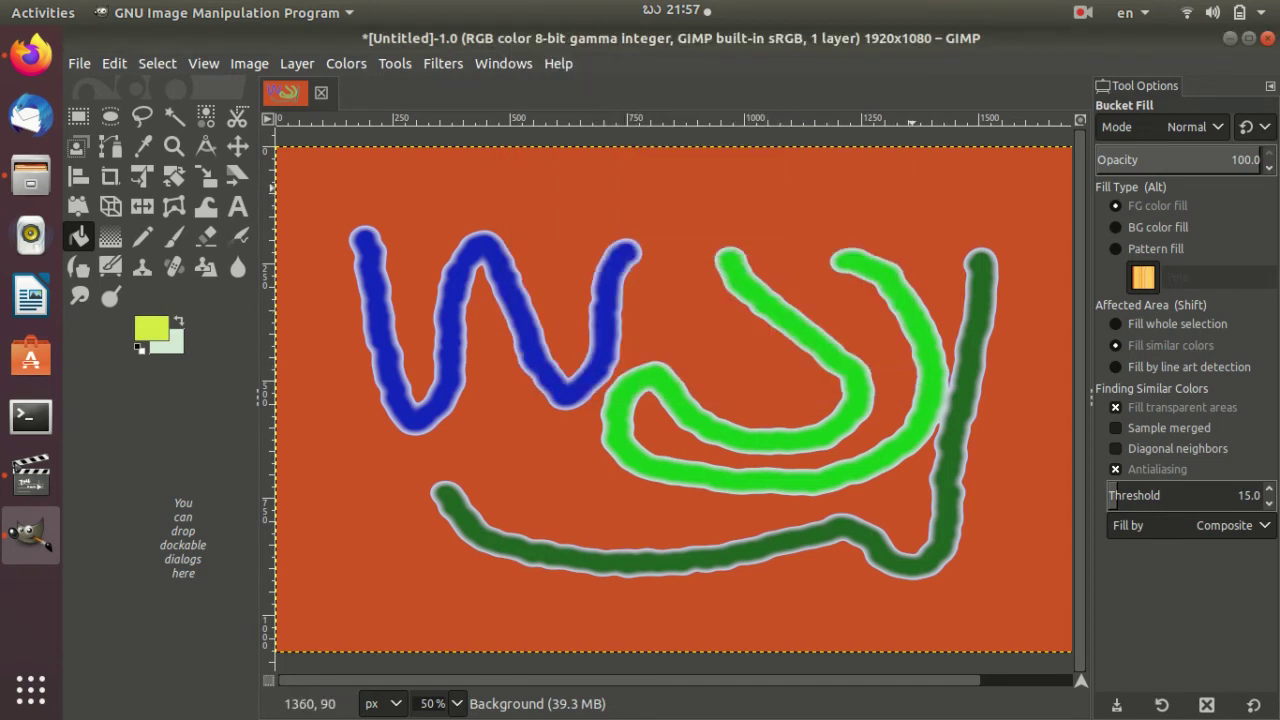
# - Bucket-fill the orange background yellow-green, then pick light blue-violet 8b97d3 from the palette as foreground
pyautogui.click(748, 214)
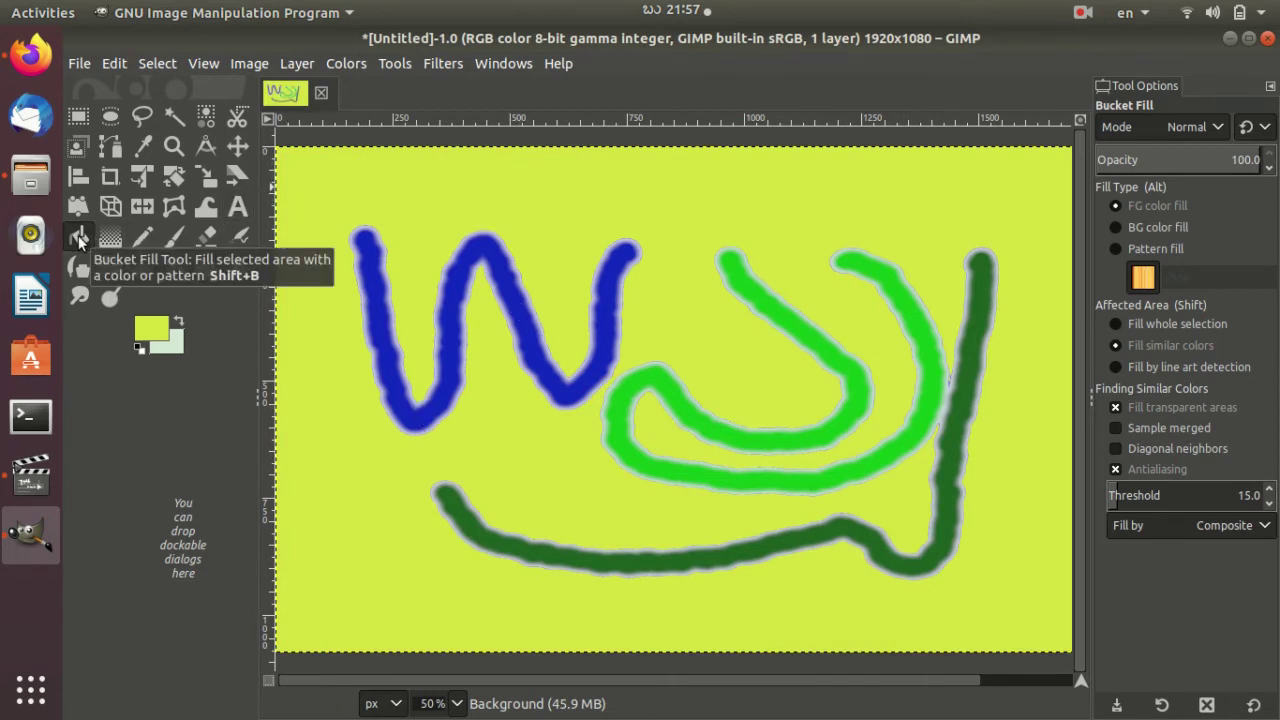
pyautogui.click(155, 332)
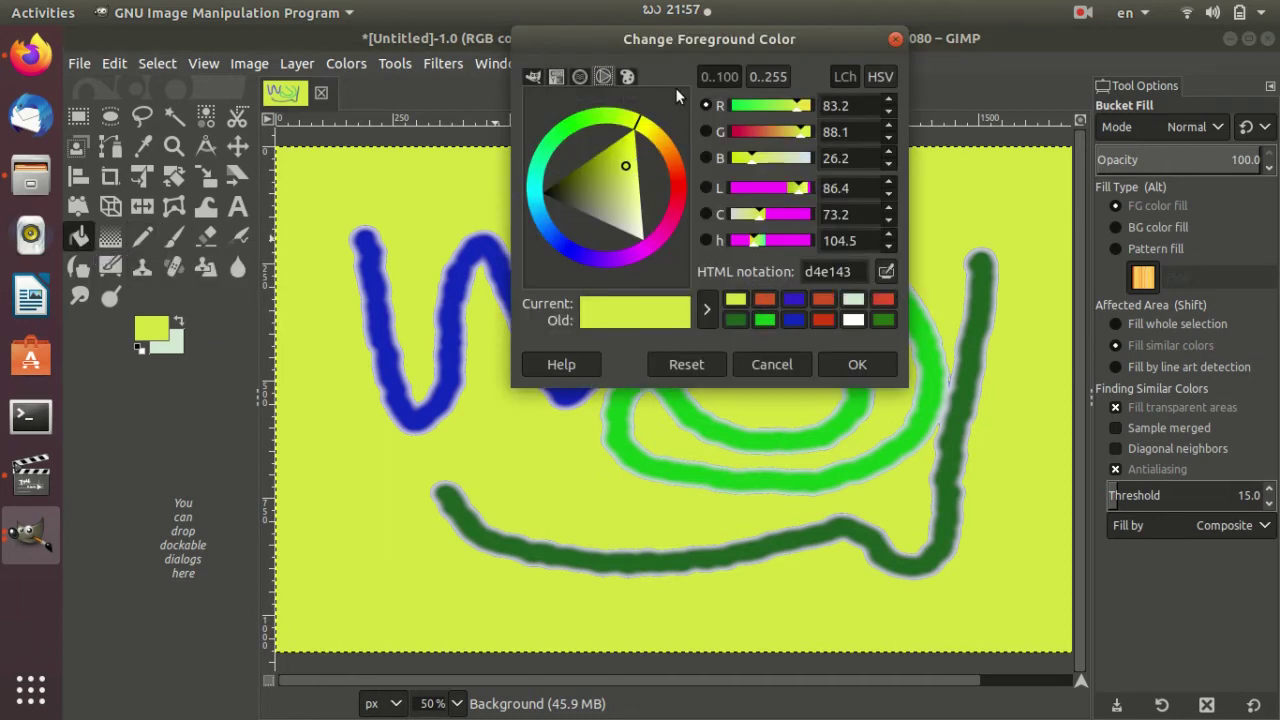
pyautogui.click(628, 77)
pyautogui.click(588, 124)
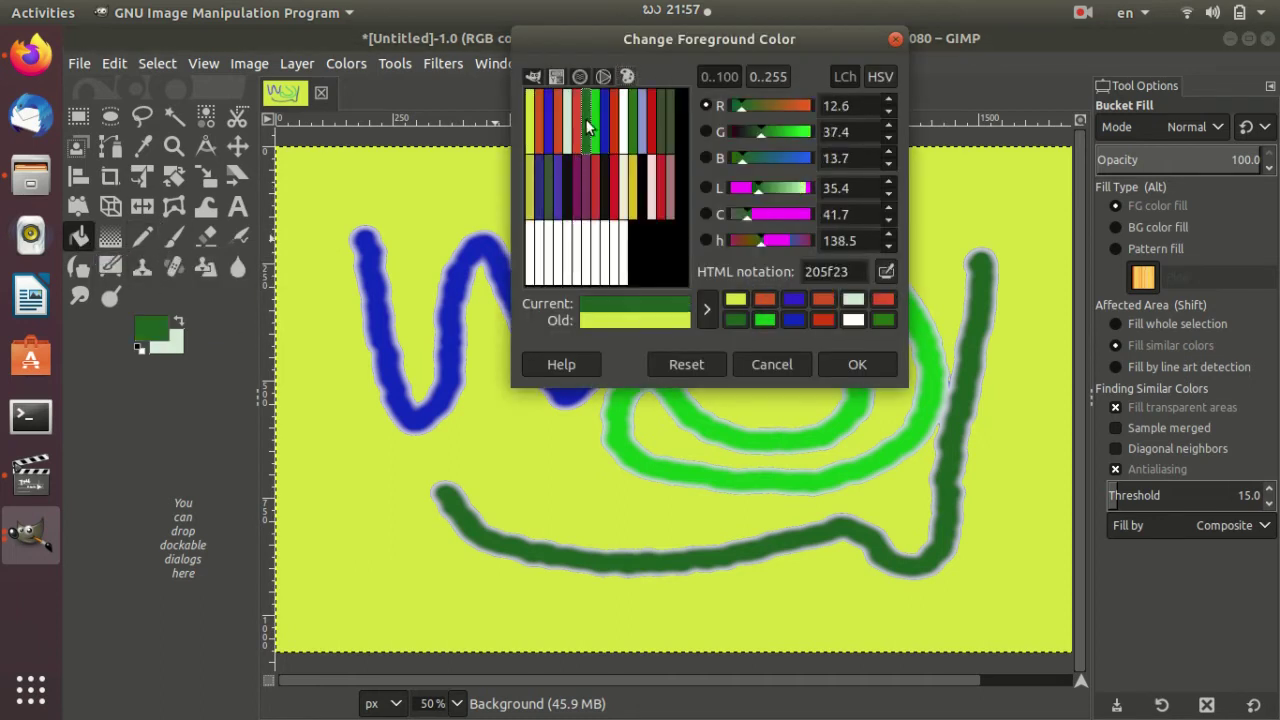
pyautogui.click(640, 129)
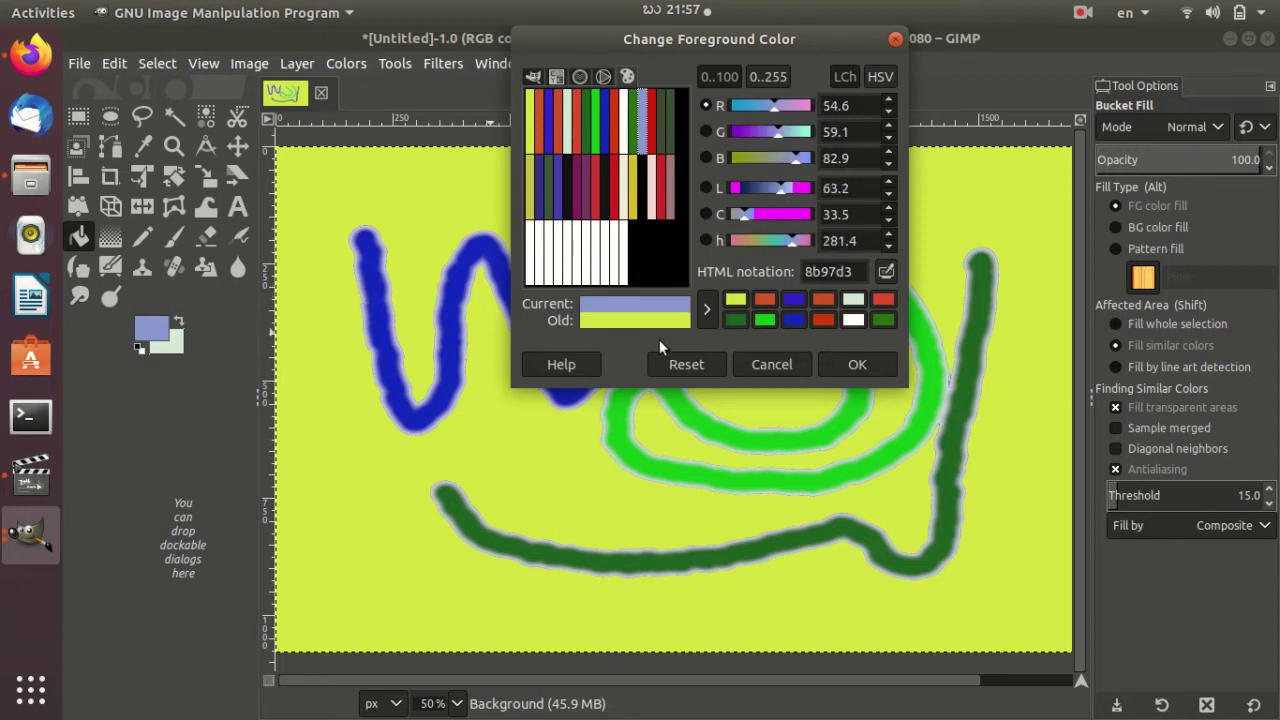
pyautogui.click(857, 364)
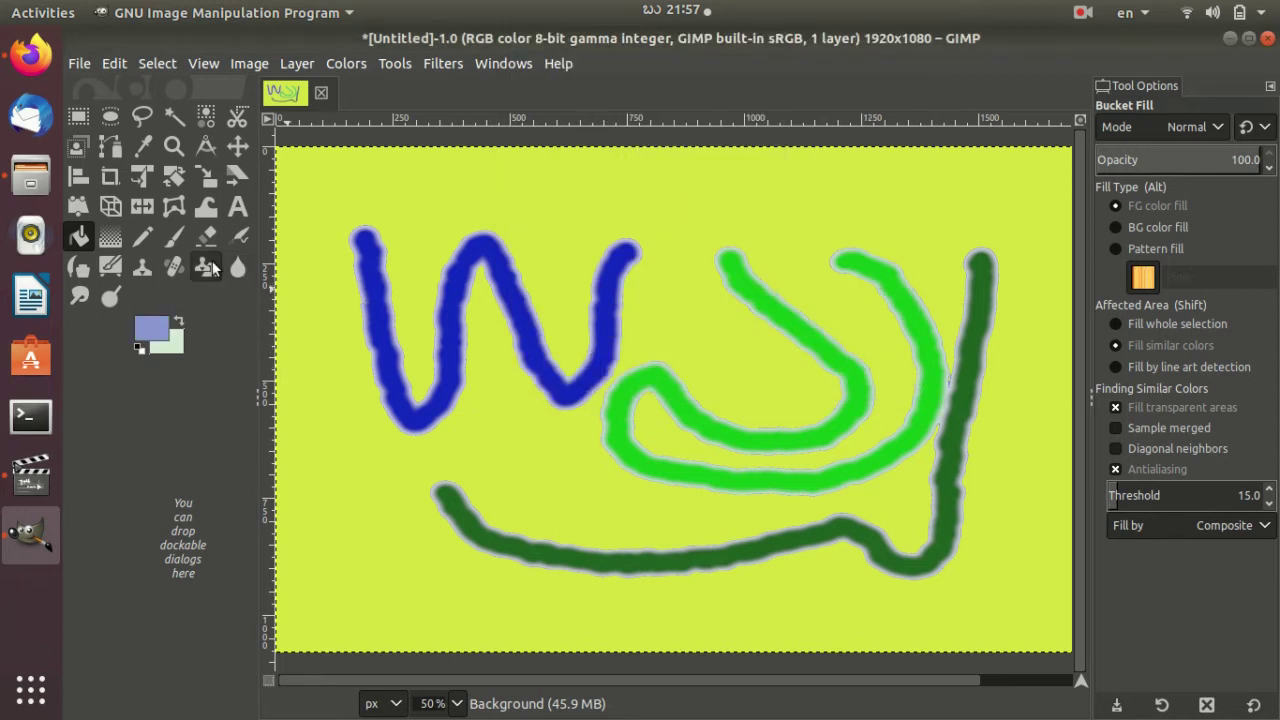
# - Pencil a light-violet stroke across the canvas top and tune the foreground to a lavender shade
pyautogui.click(142, 236)
pyautogui.moveTo(441, 195); pyautogui.dragTo(740, 194)
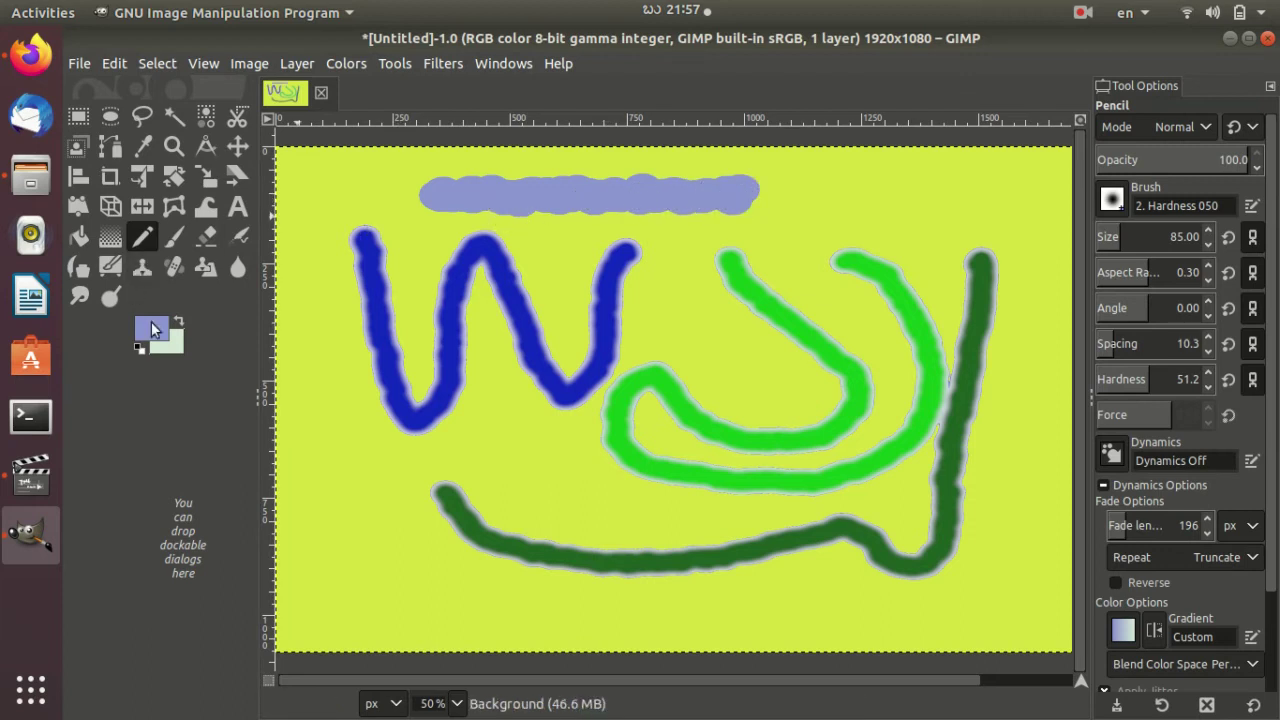
pyautogui.click(152, 330)
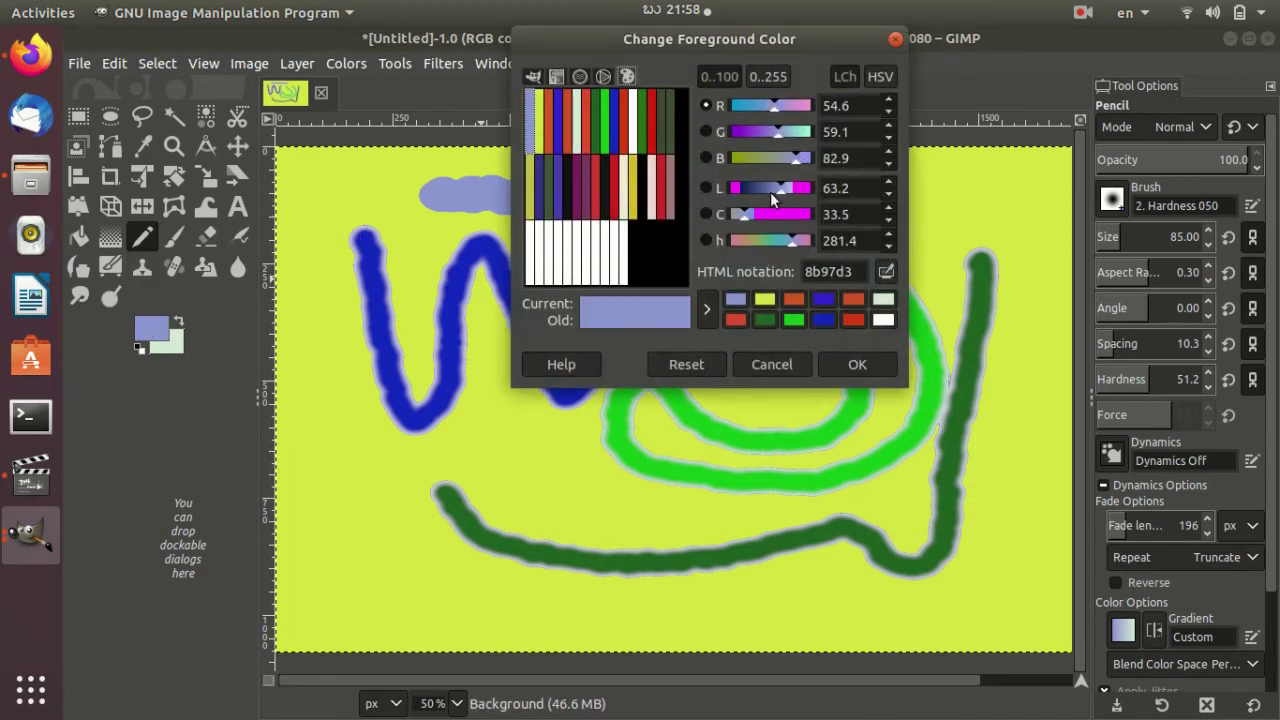
pyautogui.moveTo(793, 163)
pyautogui.mouseDown()
pyautogui.moveTo(770, 163)
pyautogui.moveTo(795, 158)
pyautogui.mouseUp()
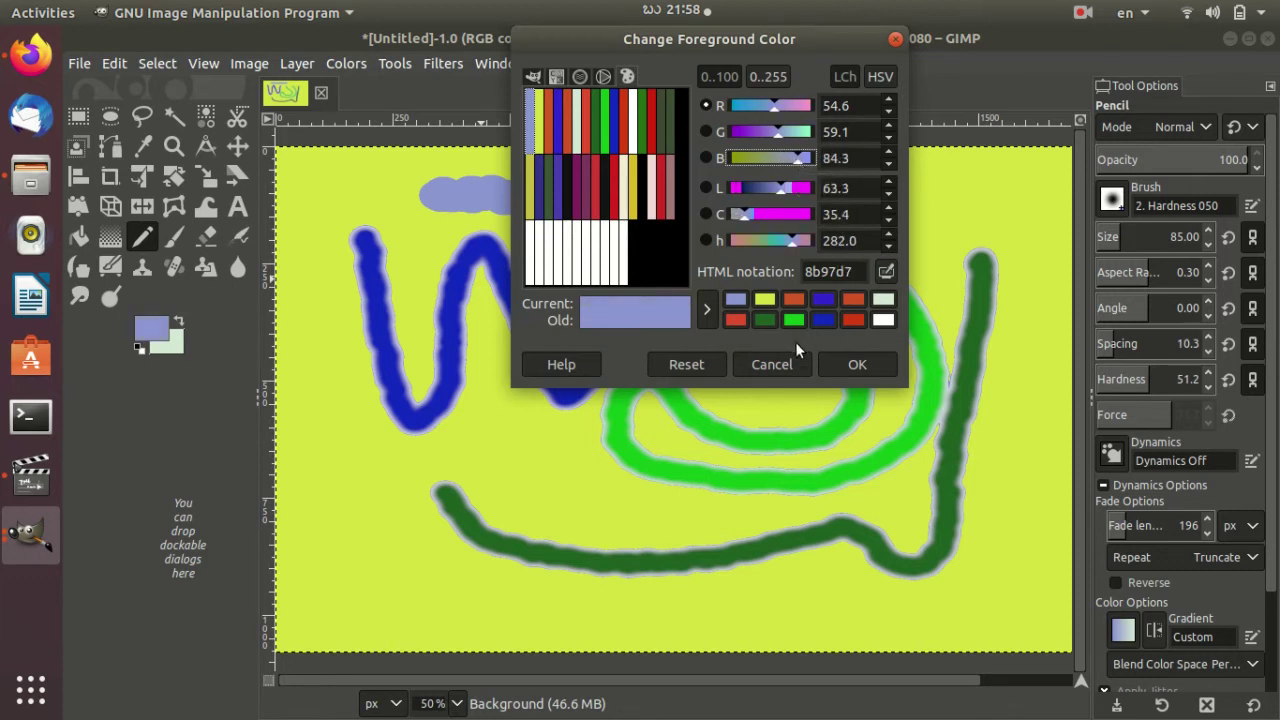
pyautogui.click(580, 77)
pyautogui.moveTo(576, 190); pyautogui.dragTo(552, 183)
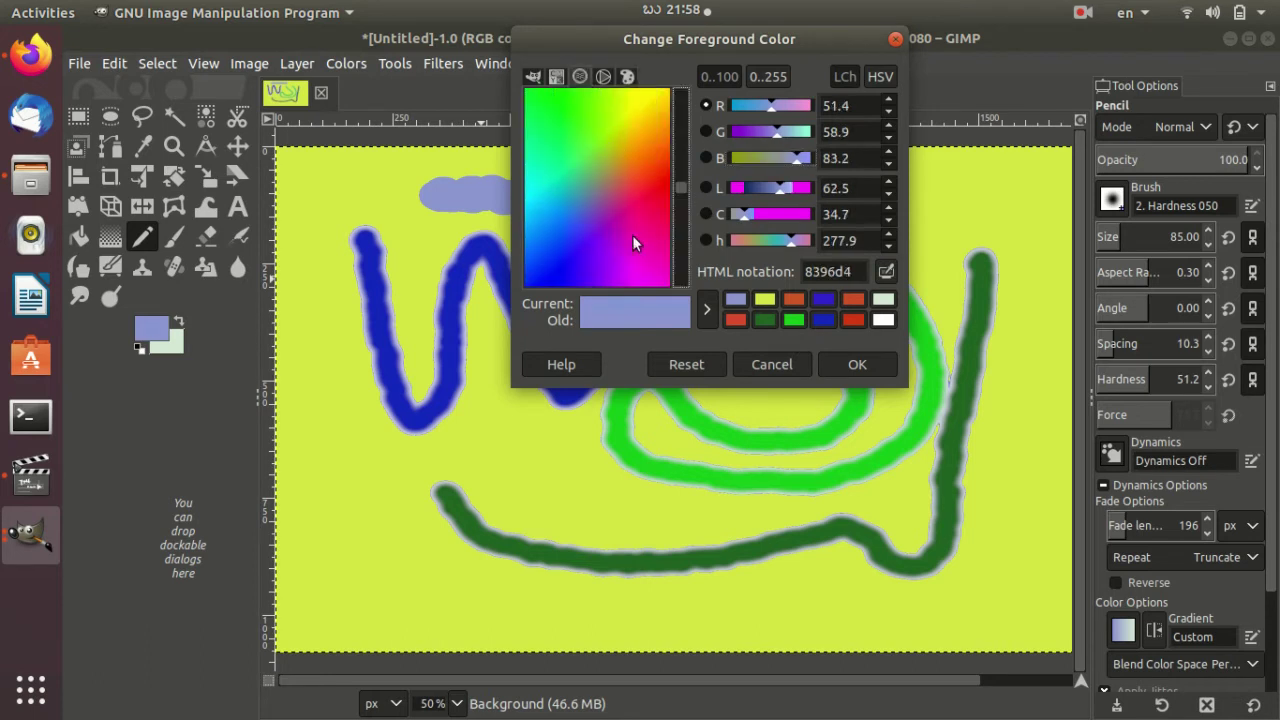
# - Paint a lavender stroke across the lower left of the canvas
pyautogui.click(857, 365)
pyautogui.moveTo(580, 465); pyautogui.dragTo(362, 478)
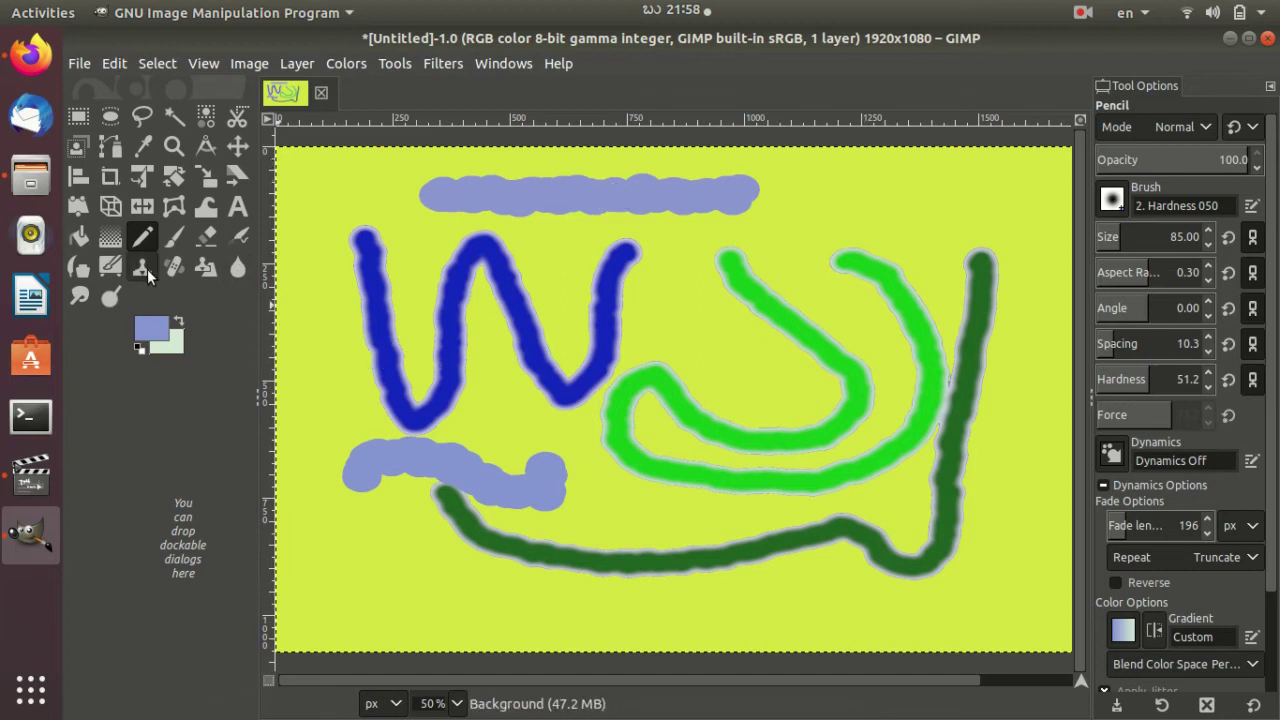
pyautogui.click(152, 328)
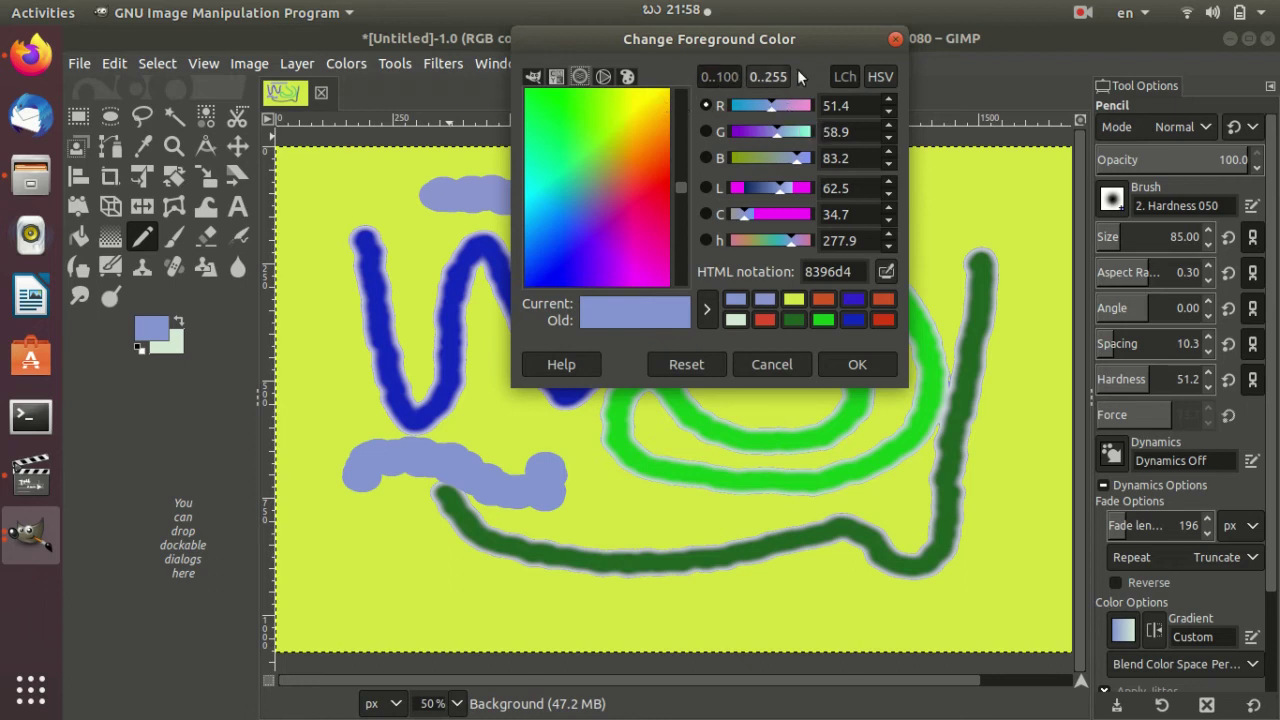
# - Eyedrop blue 0068bd as the foreground colour and dab a blue spot near the left edge
pyautogui.click(867, 78)
pyautogui.click(848, 76)
pyautogui.click(886, 269)
pyautogui.click(886, 271)
pyautogui.click(490, 248)
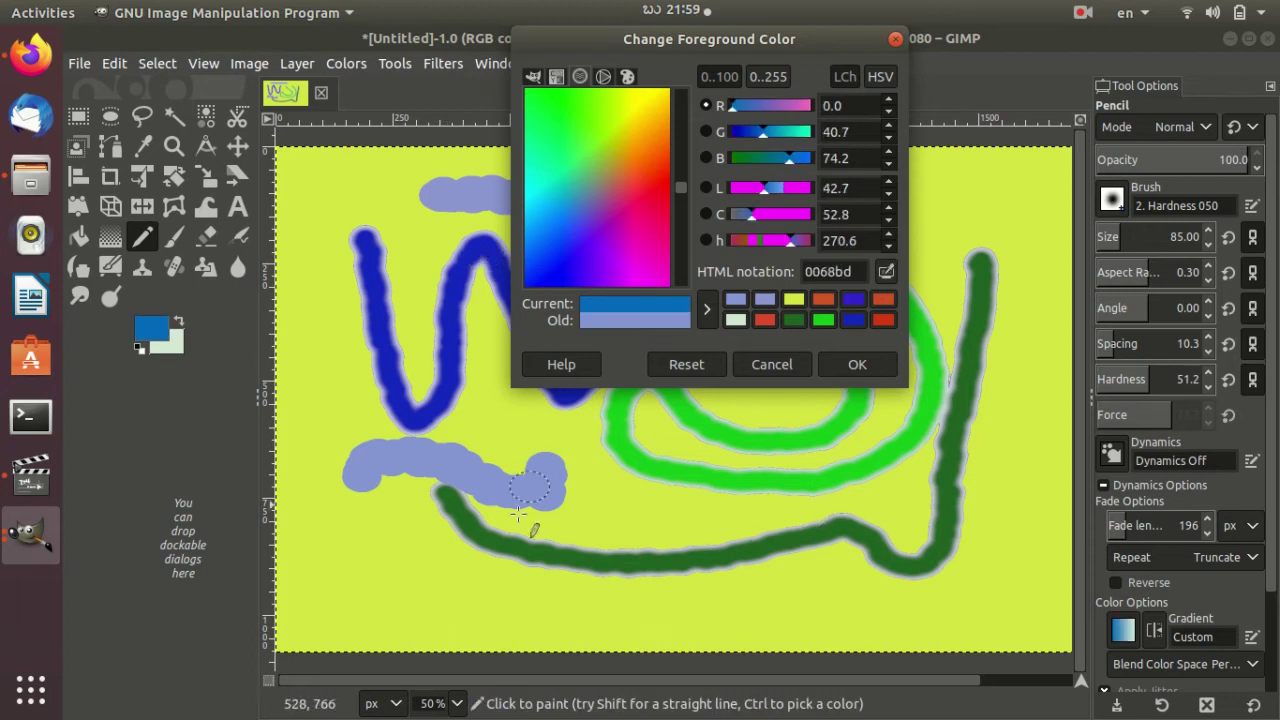
pyautogui.click(303, 272)
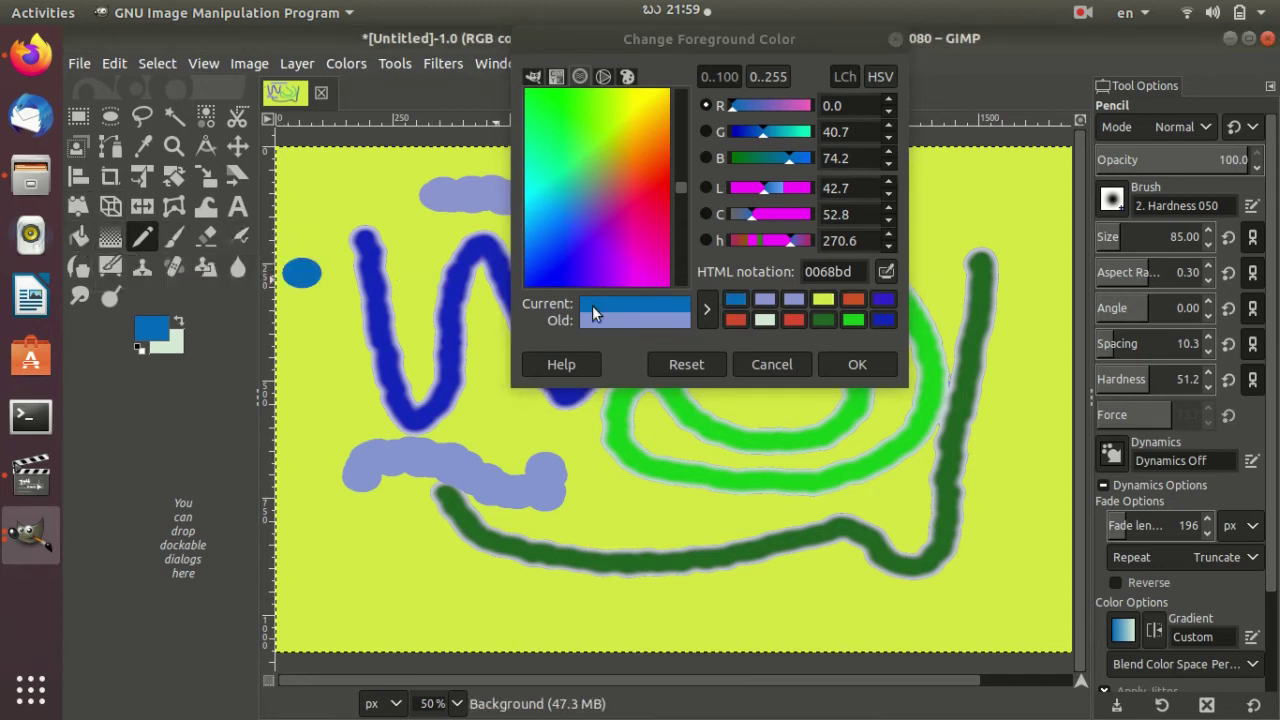
pyautogui.click(670, 94)
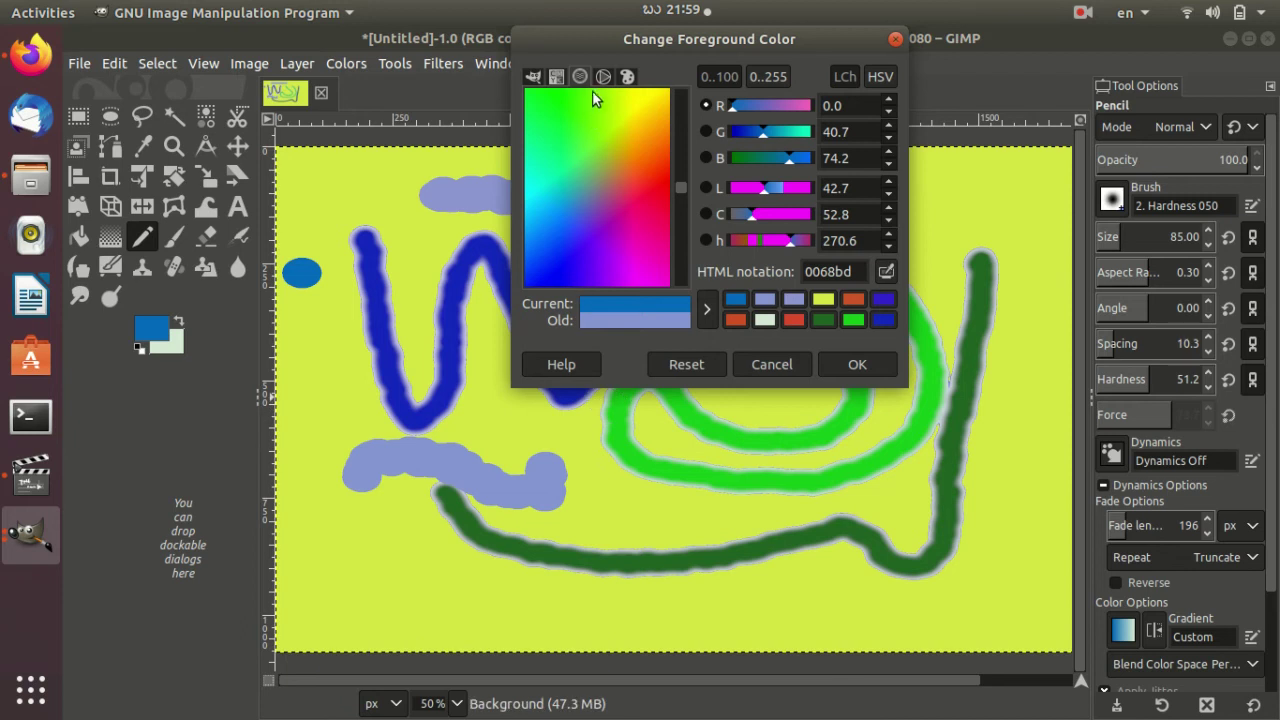
pyautogui.moveTo(798, 39); pyautogui.dragTo(963, 185)
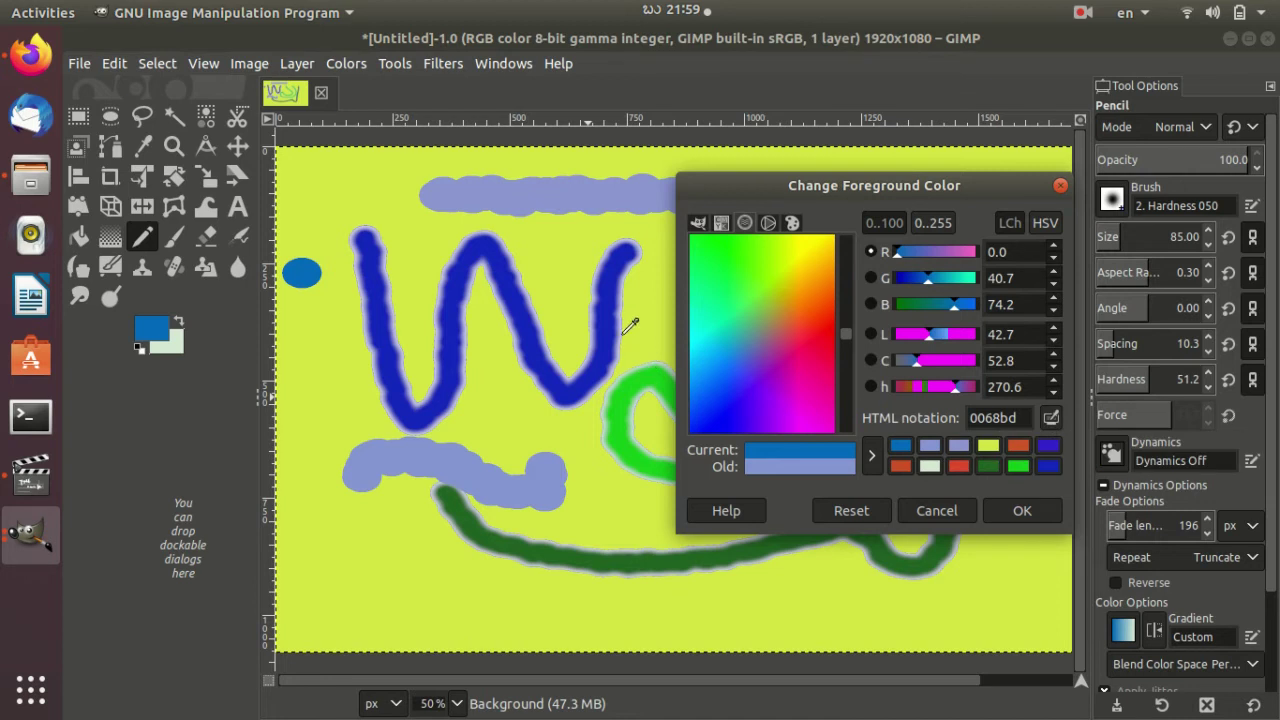
# - Sample green 50aa1f from the stroke and bucket-fill the yellow background with it
pyautogui.keyDown('ctrl'); pyautogui.click(650, 370); pyautogui.keyUp('ctrl')
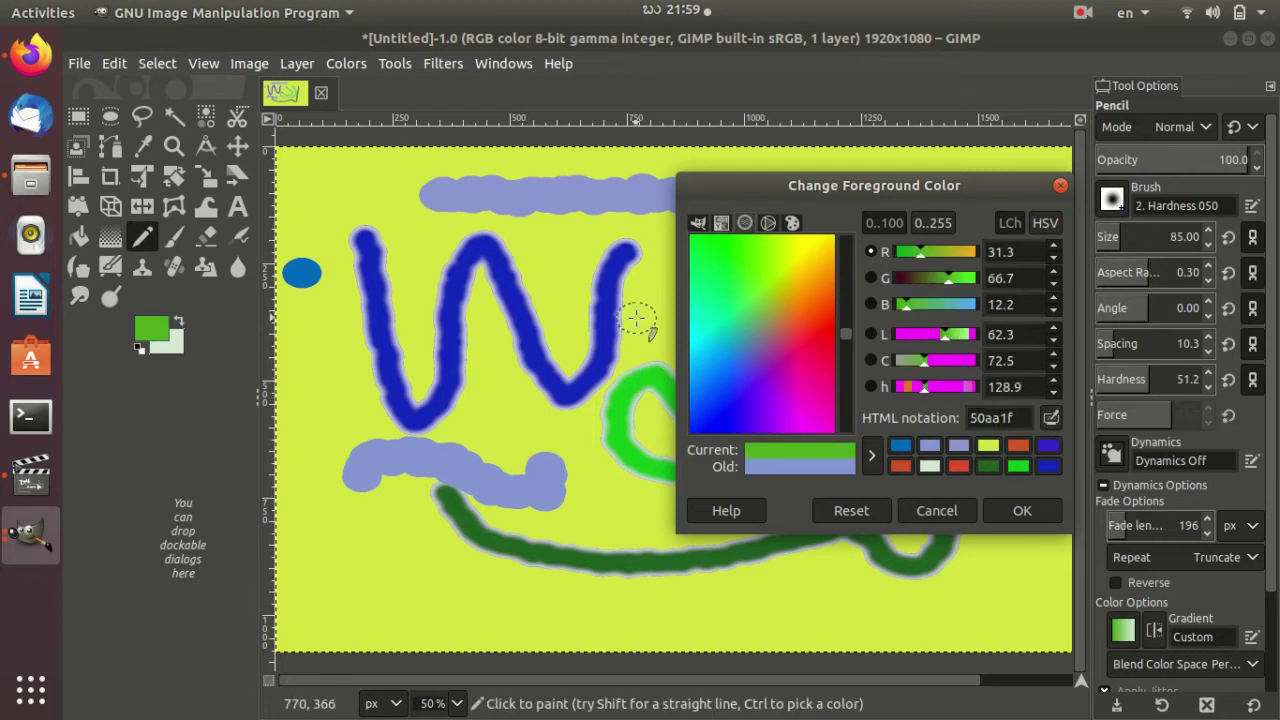
pyautogui.click(78, 236)
pyautogui.click(330, 204)
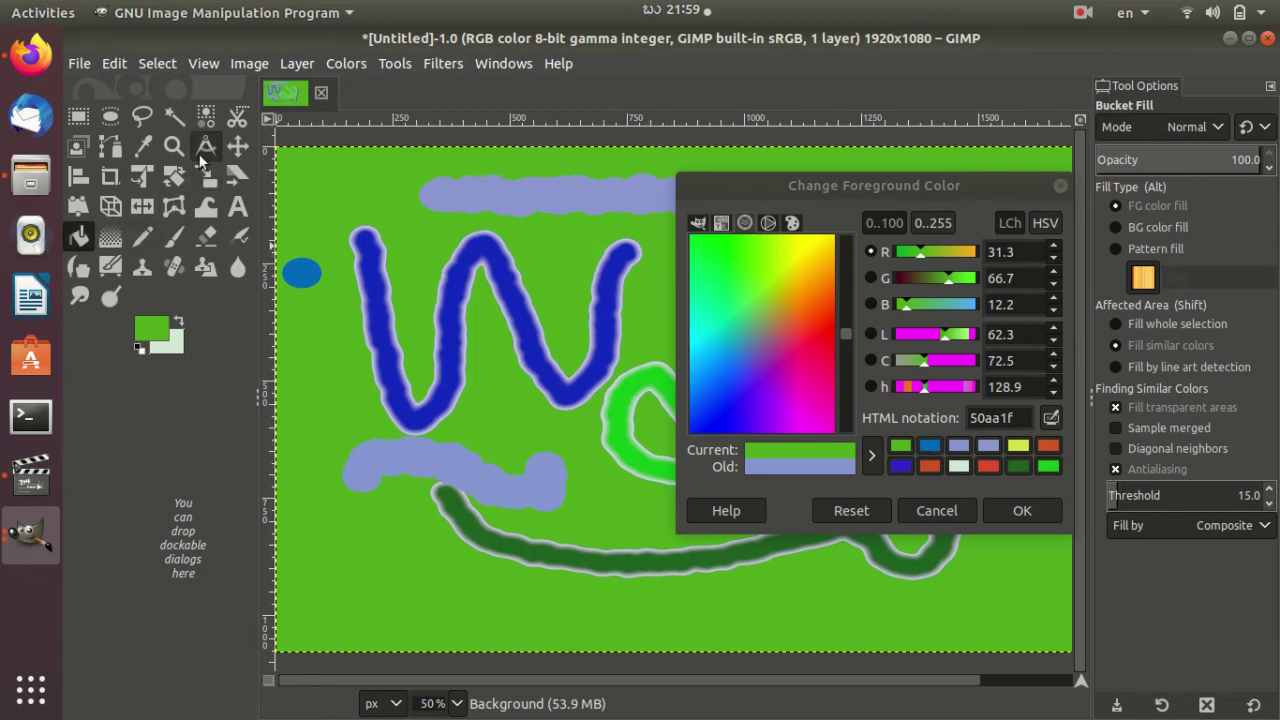
# - Sample the dark blue of the W stroke with the Color Picker
pyautogui.click(145, 147)
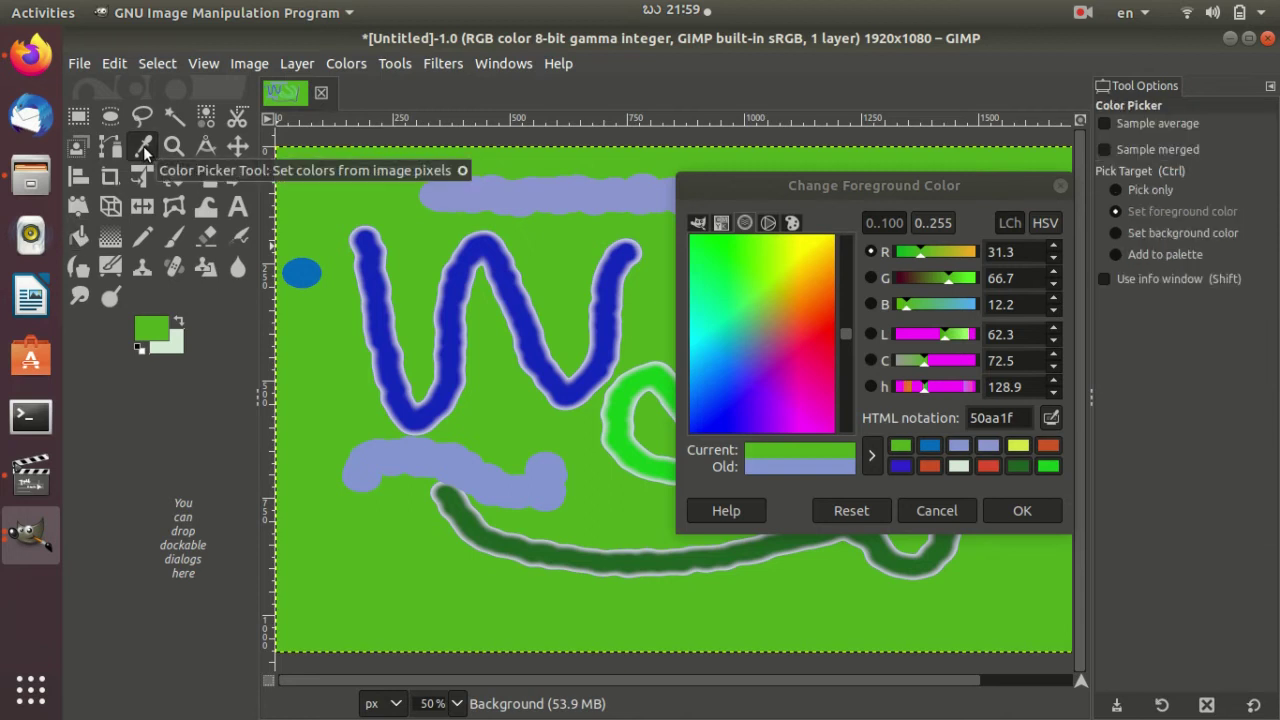
pyautogui.click(375, 305)
pyautogui.click(393, 195)
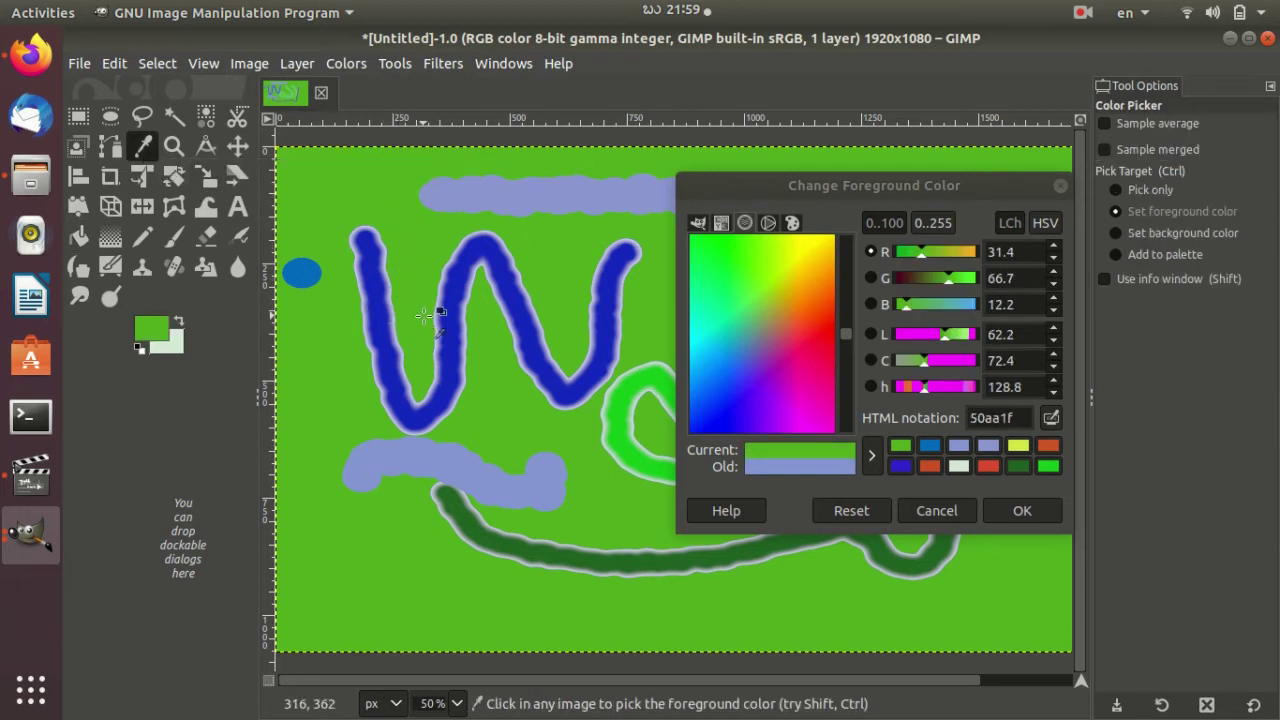
pyautogui.click(379, 318)
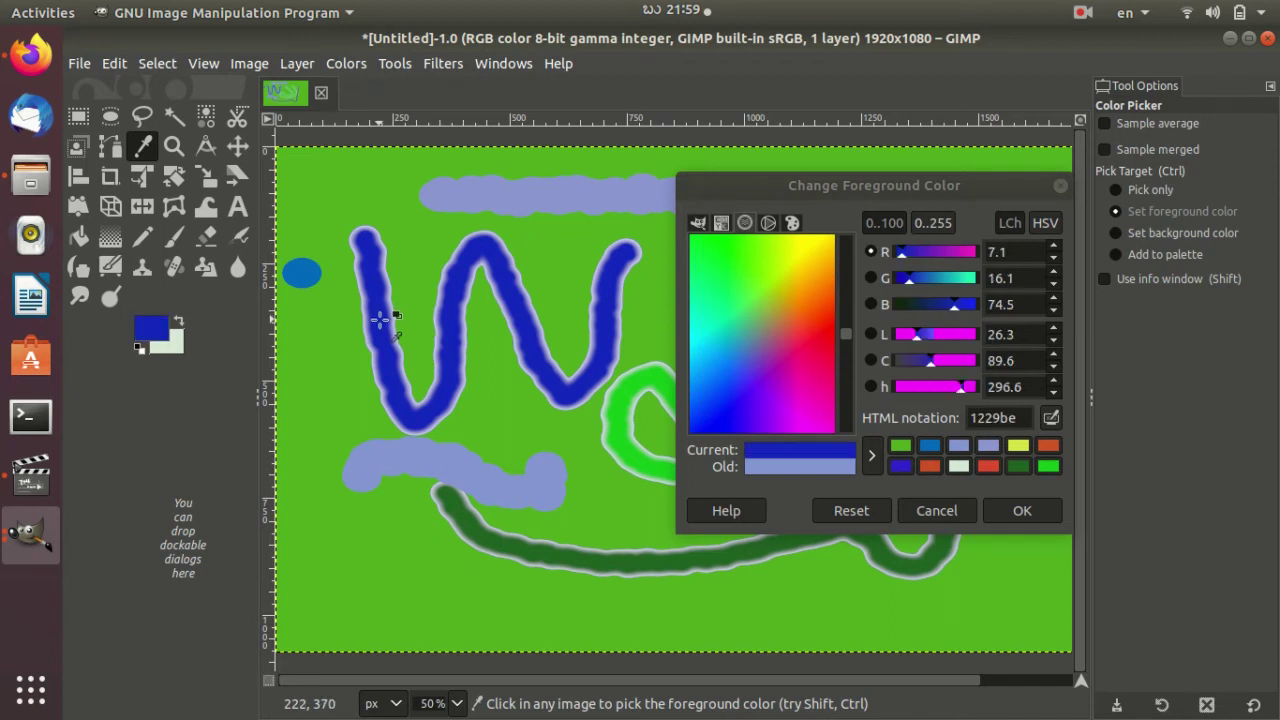
# - Pencil four dark-blue dots down the canvas's left side, then cancel the colour editor
pyautogui.click(142, 236)
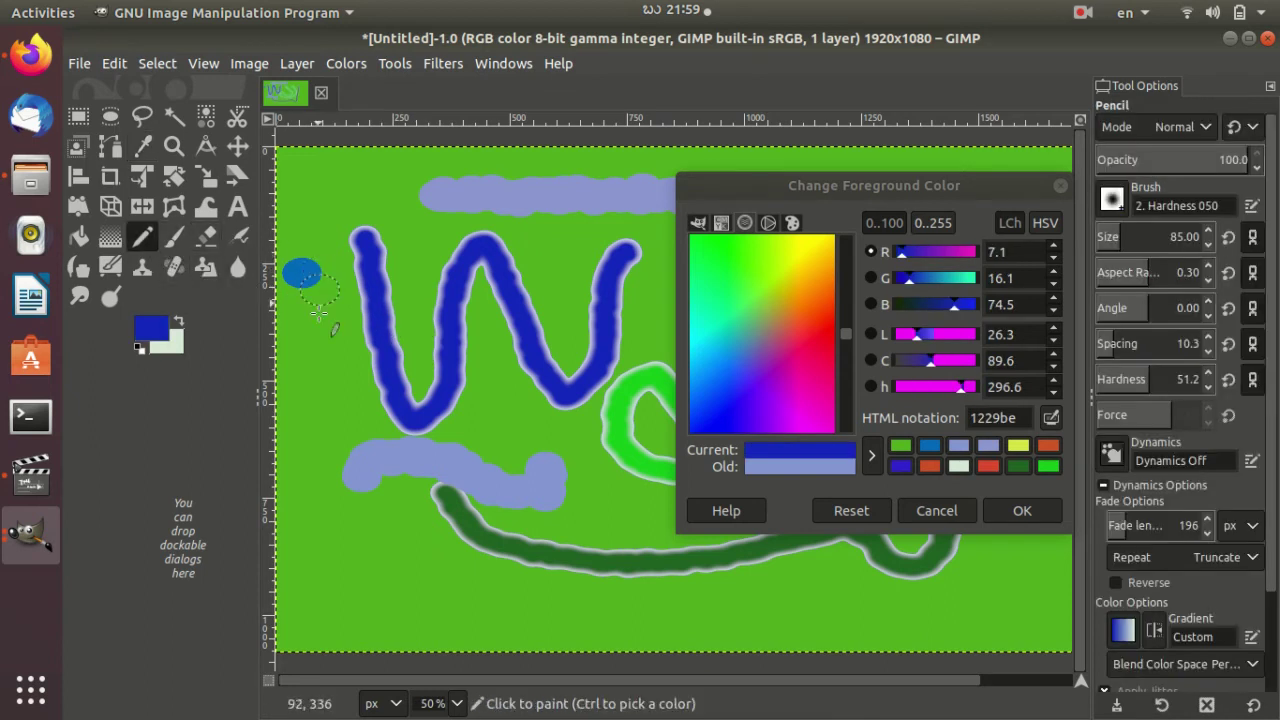
pyautogui.click(321, 326)
pyautogui.click(326, 381)
pyautogui.click(328, 445)
pyautogui.click(318, 520)
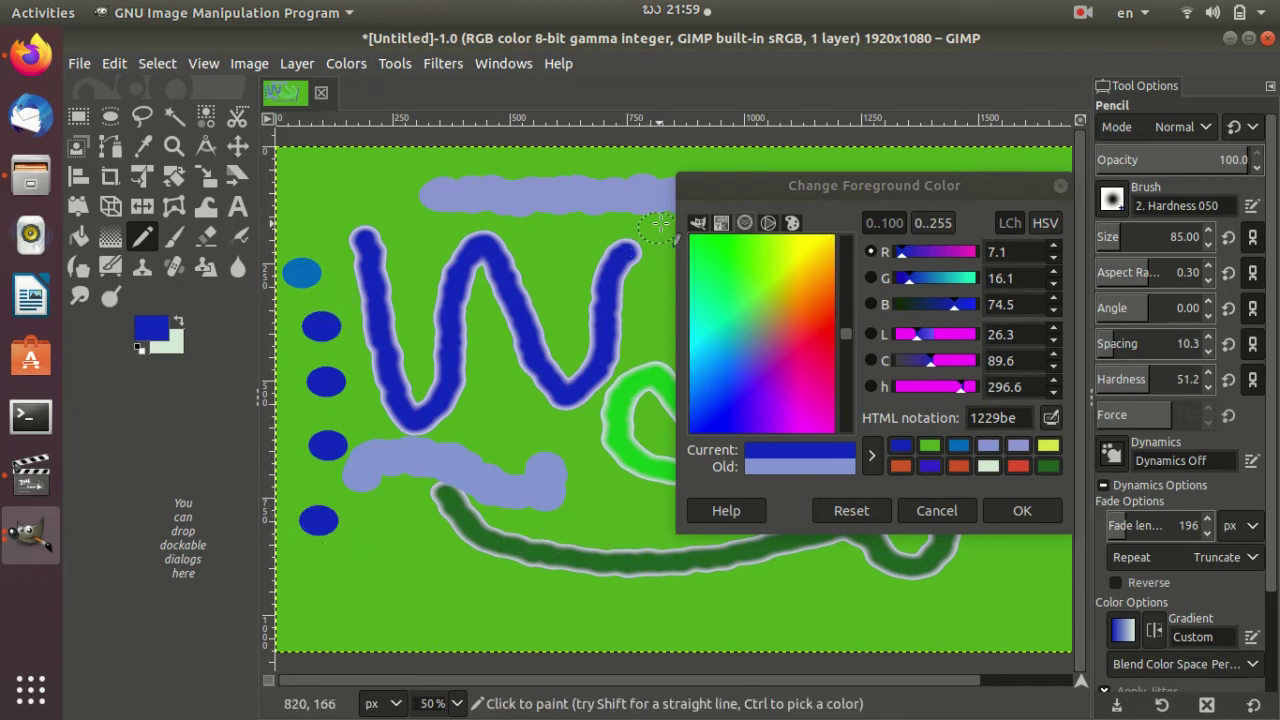
pyautogui.moveTo(720, 185); pyautogui.dragTo(593, 173)
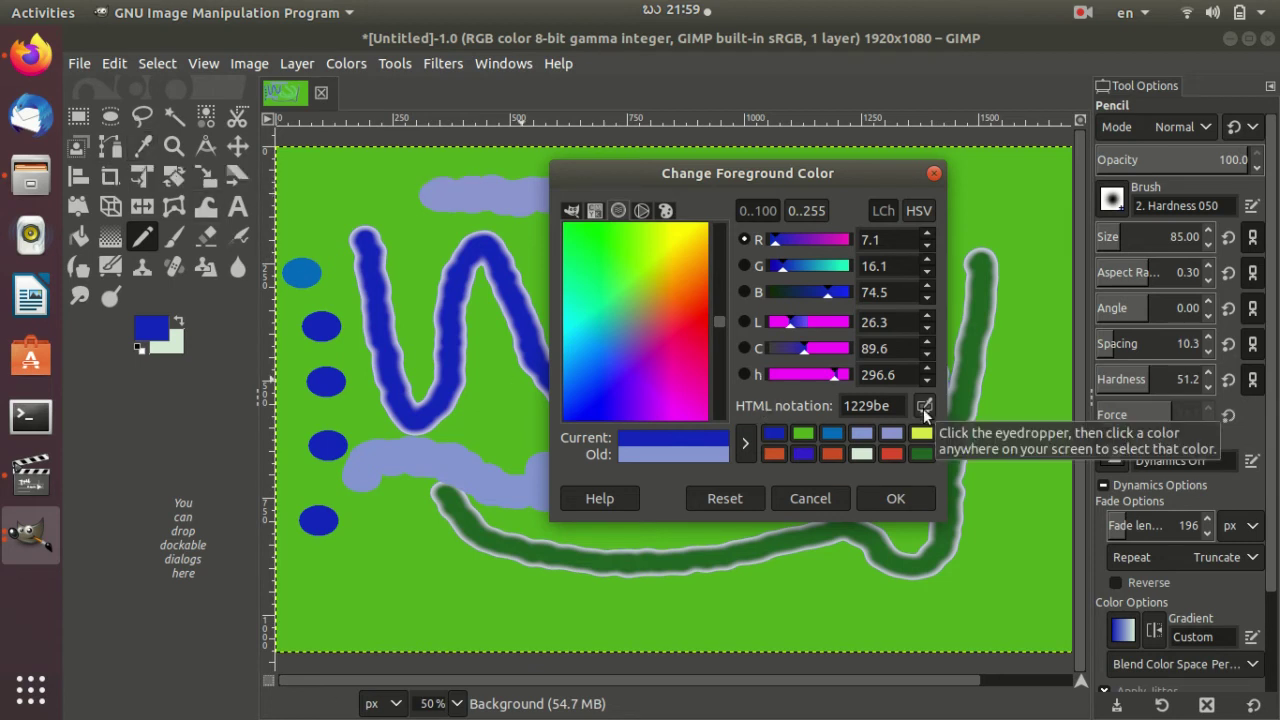
pyautogui.click(933, 175)
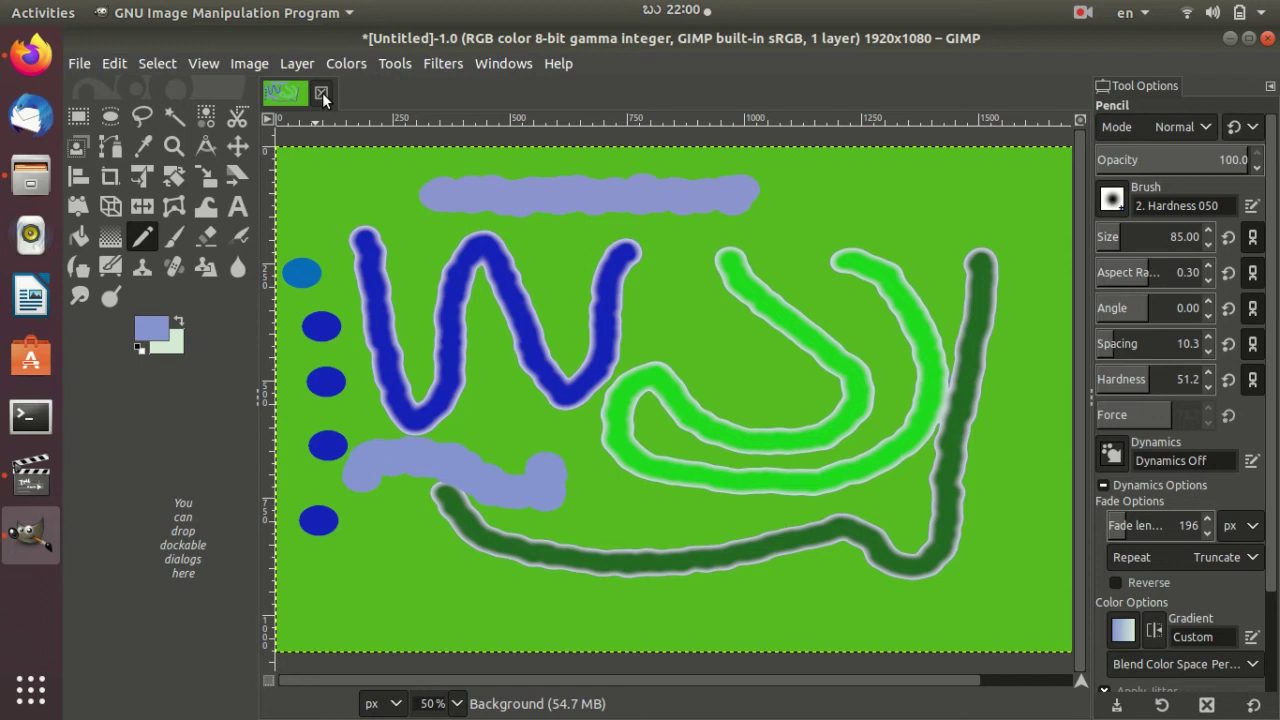
# - Close the image and discard the unsaved painting
pyautogui.click(321, 93)
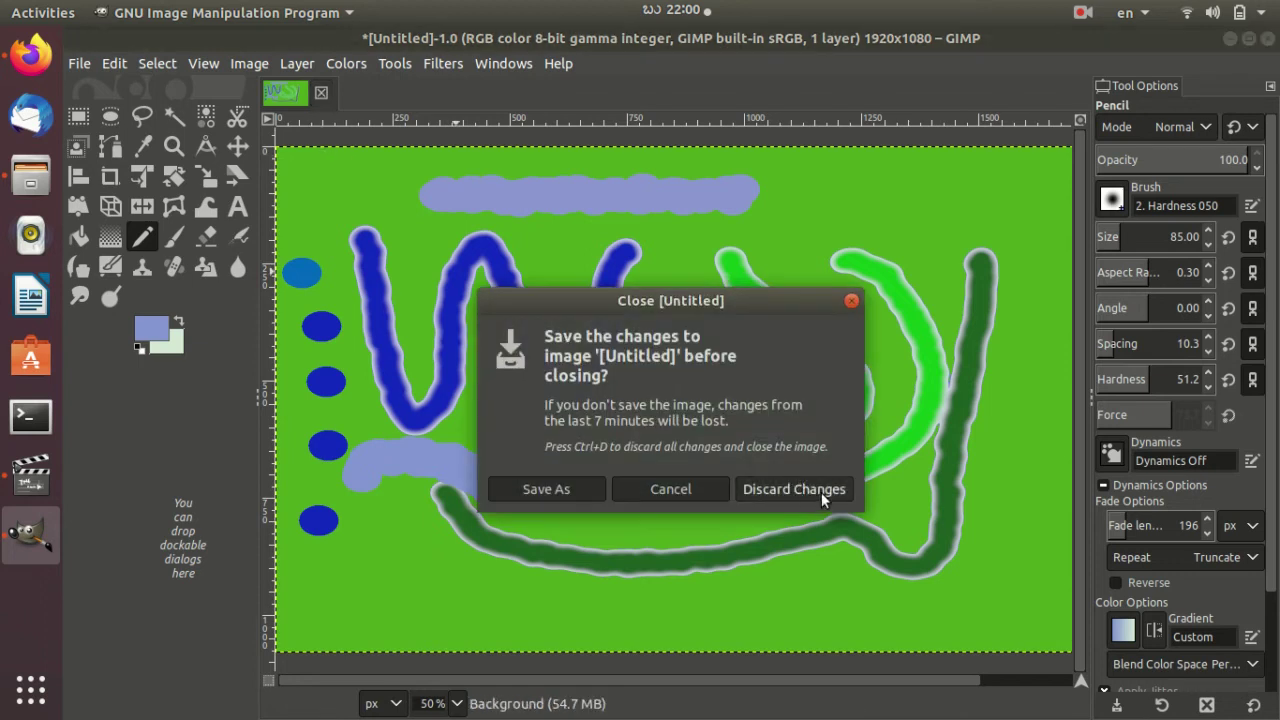
pyautogui.click(793, 489)
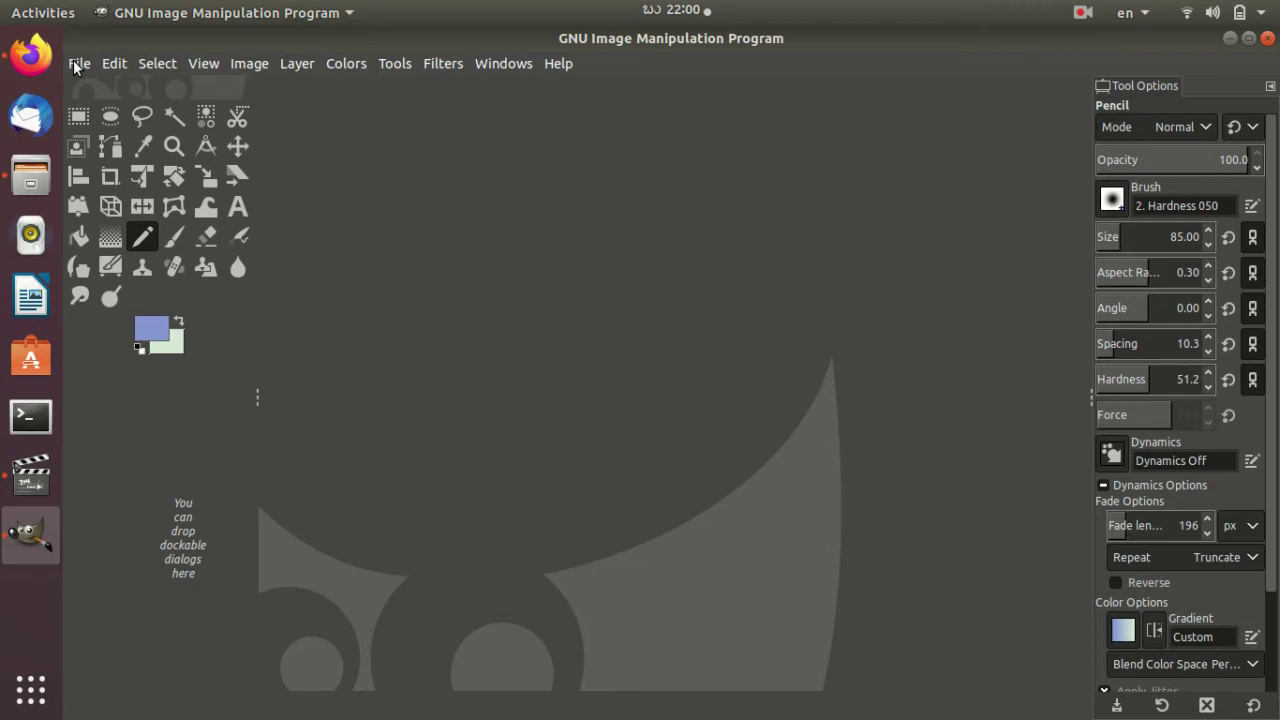
# - Browse to the Pictures folder and open the autumn photo images.jpeg
pyautogui.click(78, 64)
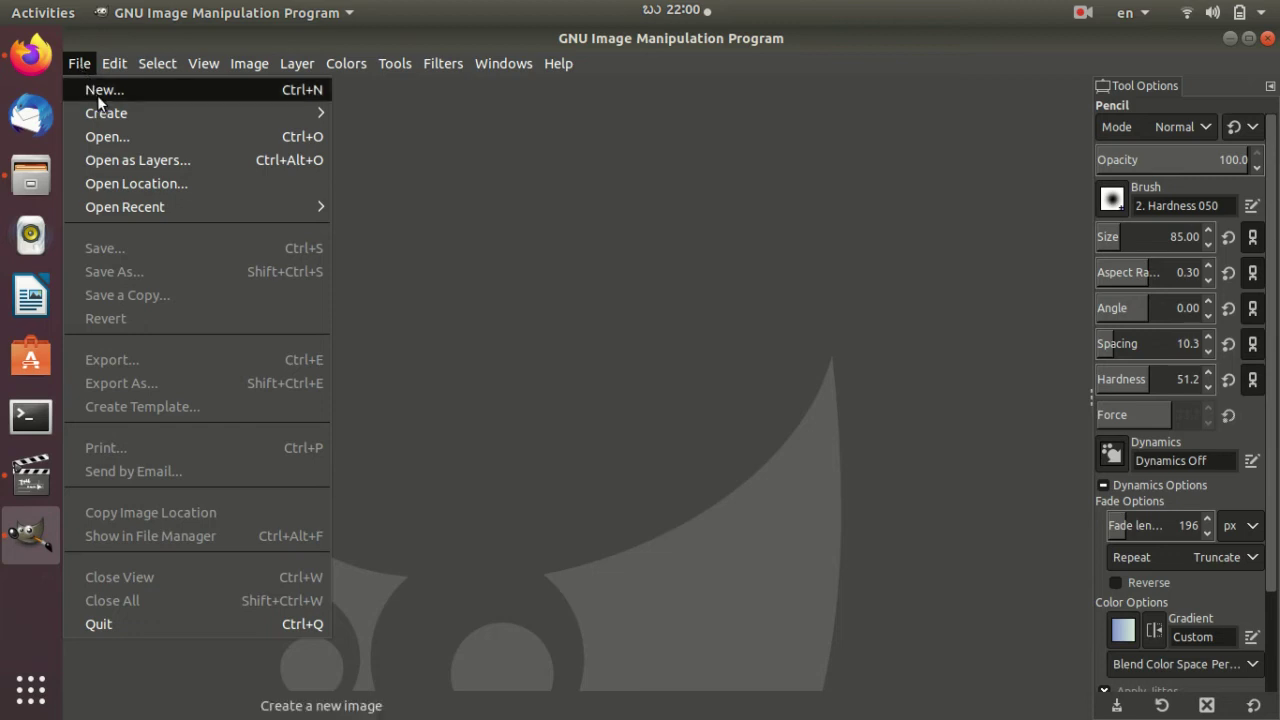
pyautogui.click(133, 136)
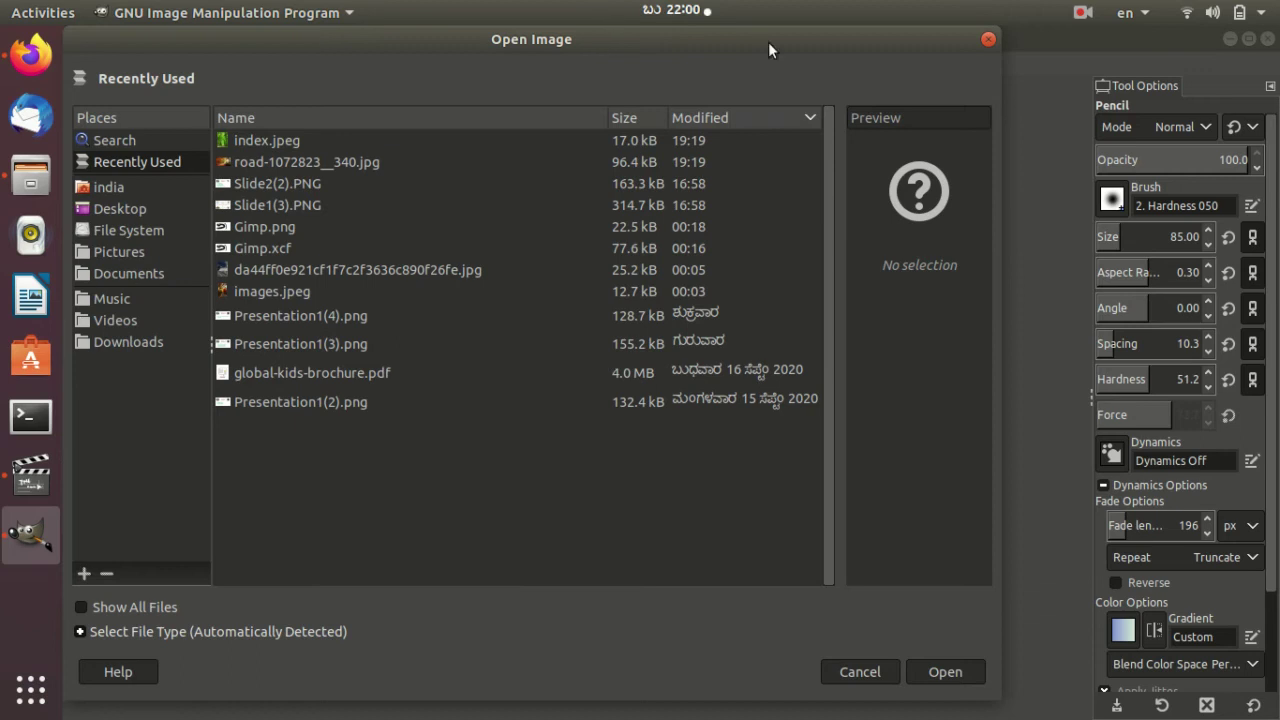
pyautogui.click(115, 254)
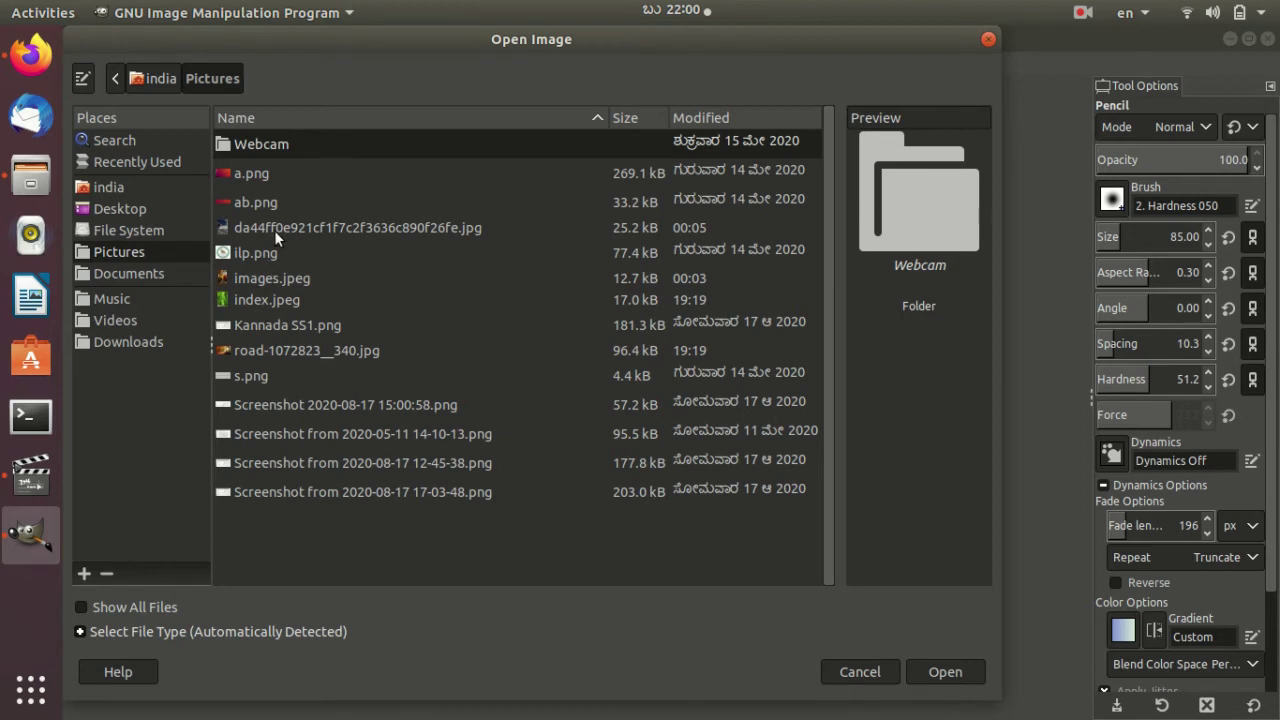
pyautogui.click(258, 280)
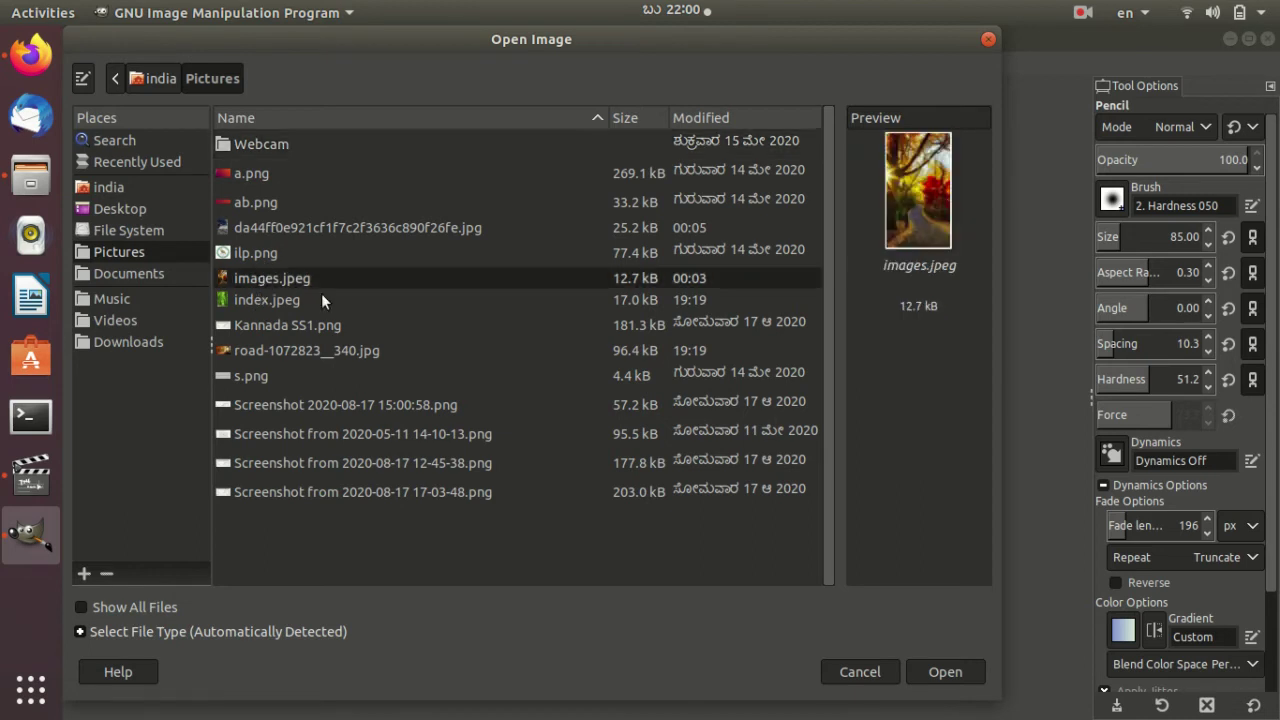
pyautogui.click(944, 672)
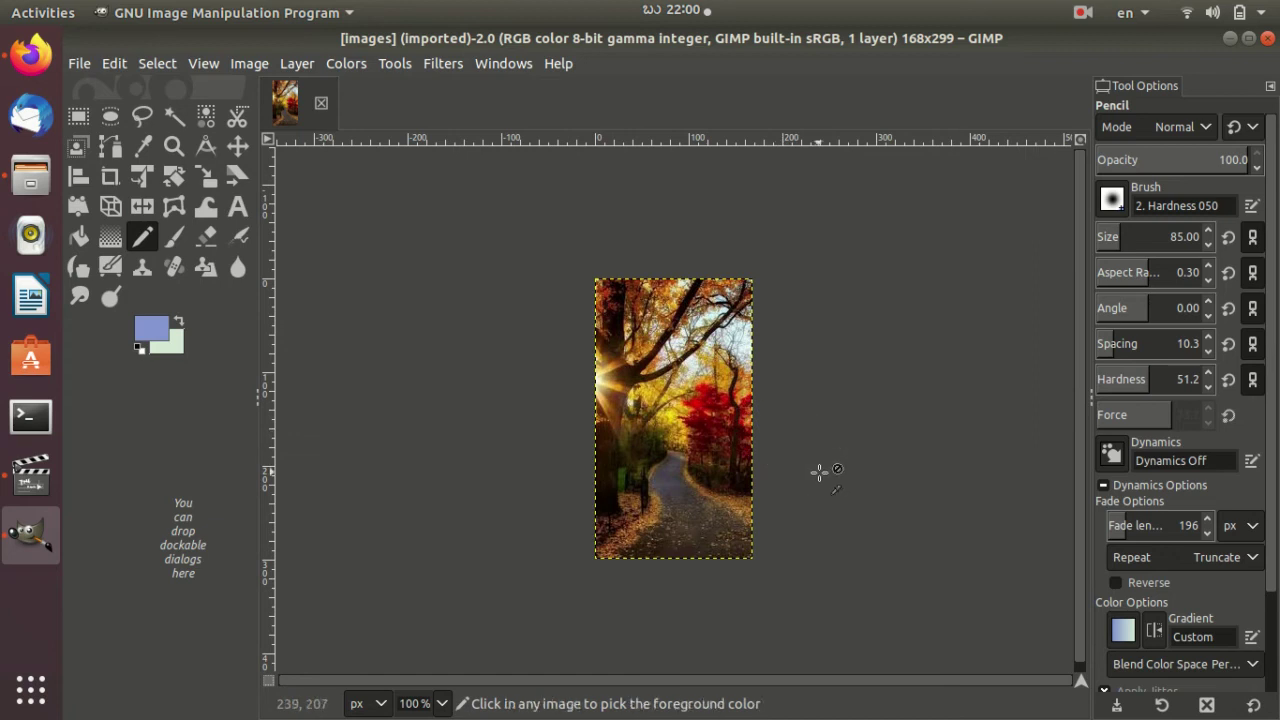
pyautogui.keyDown('ctrl'); pyautogui.scroll(2, 819, 471); pyautogui.keyUp('ctrl')
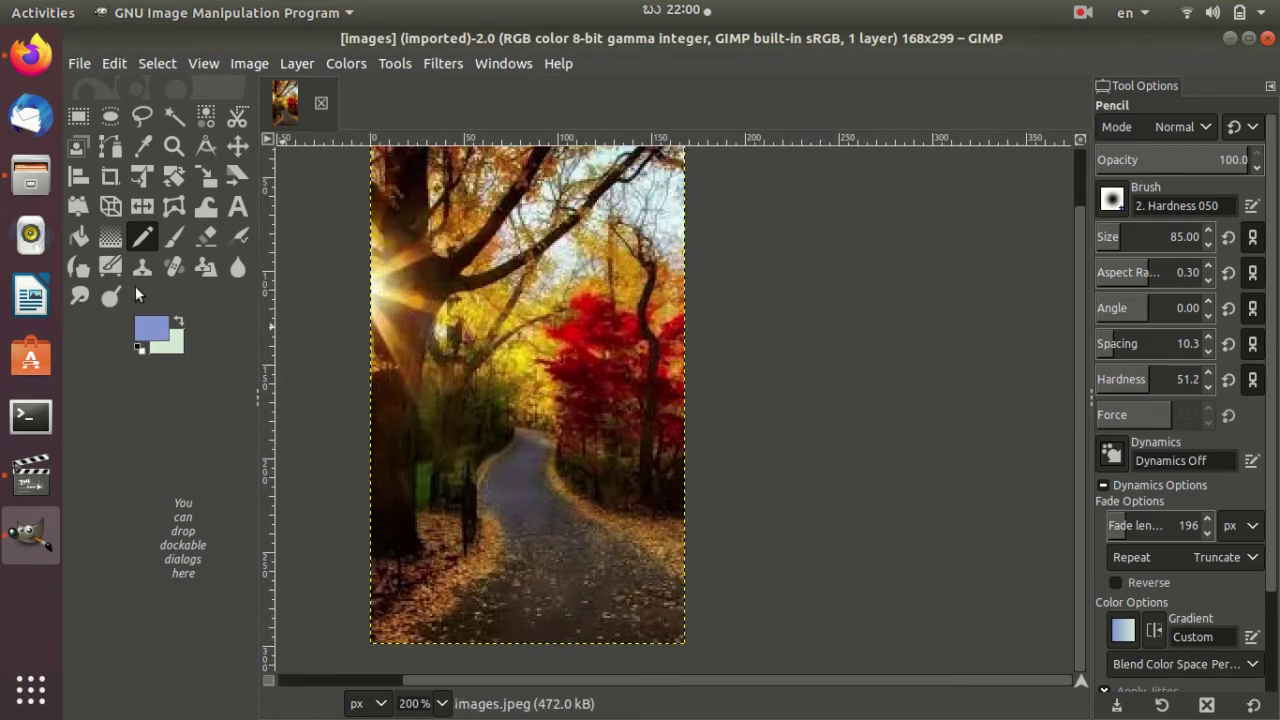
pyautogui.click(173, 146)
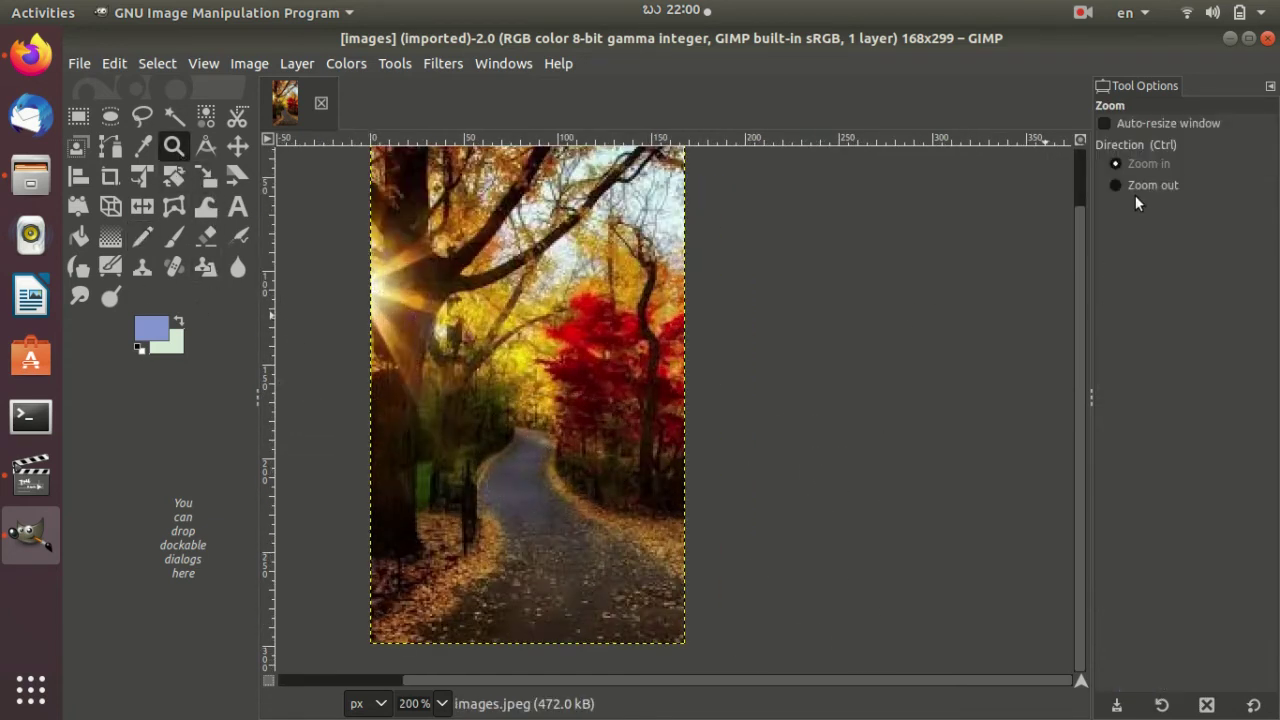
pyautogui.click(563, 370)
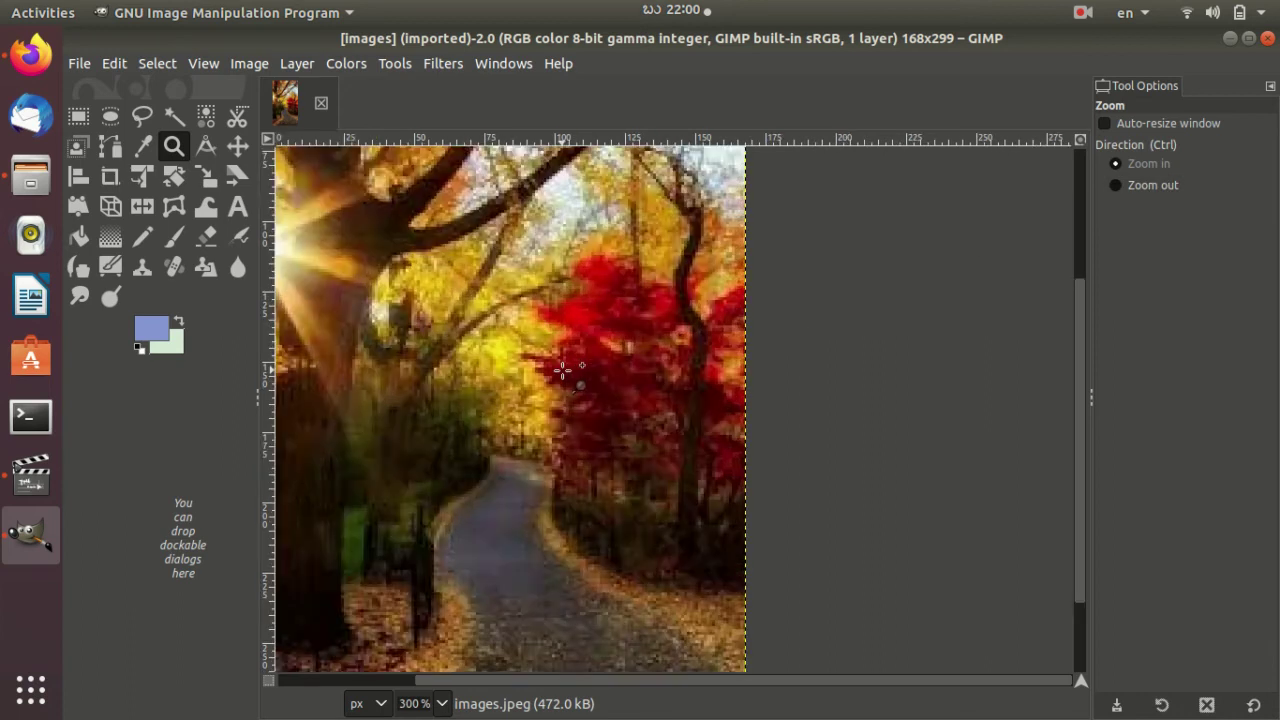
pyautogui.click(1135, 186)
pyautogui.click(612, 365)
pyautogui.scroll(2, 624, 354)
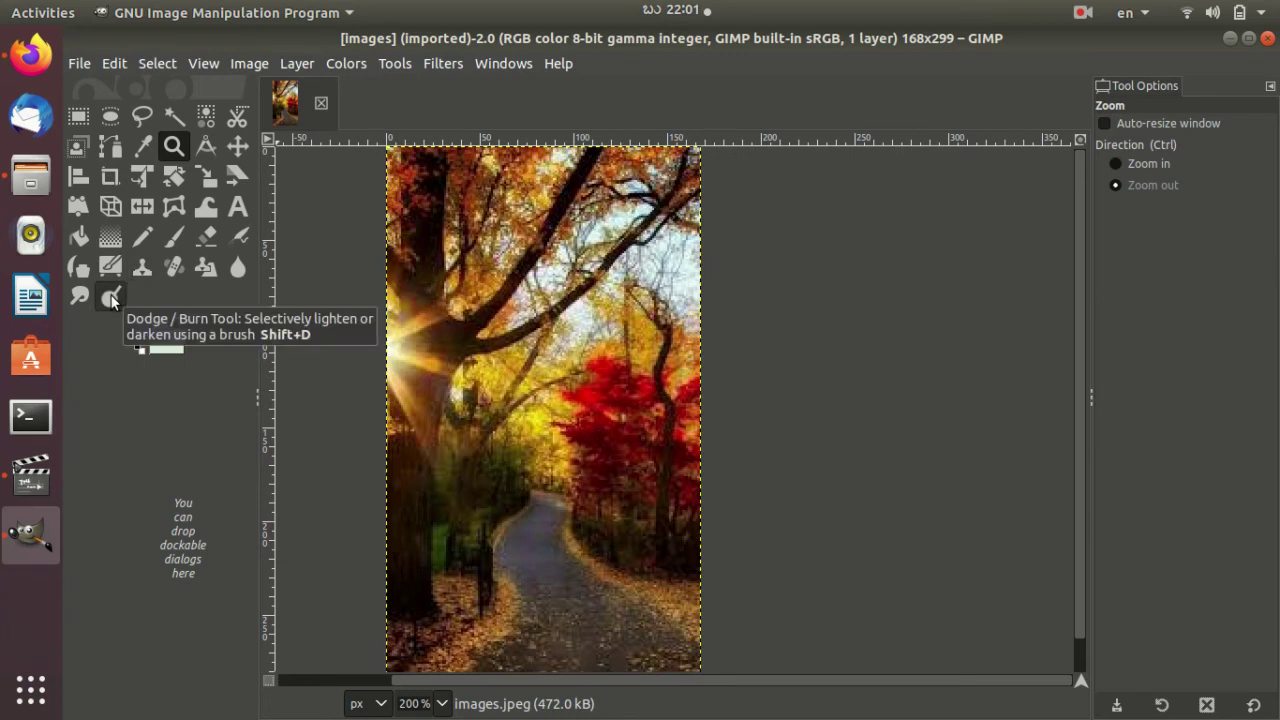
# - Set Dodge/Burn to Dodge with spacing 9.8 and lighten the photo's upper-left area
pyautogui.click(111, 299)
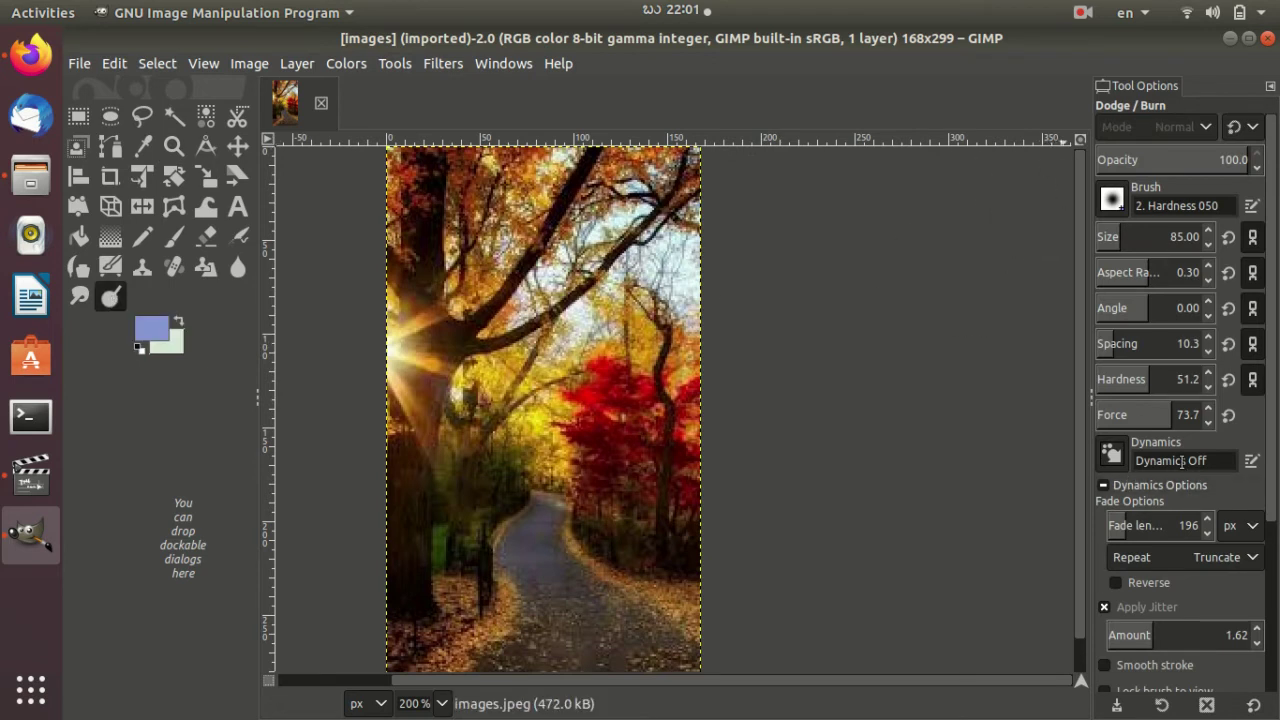
pyautogui.click(1184, 343)
pyautogui.scroll(-5, 1200, 343)
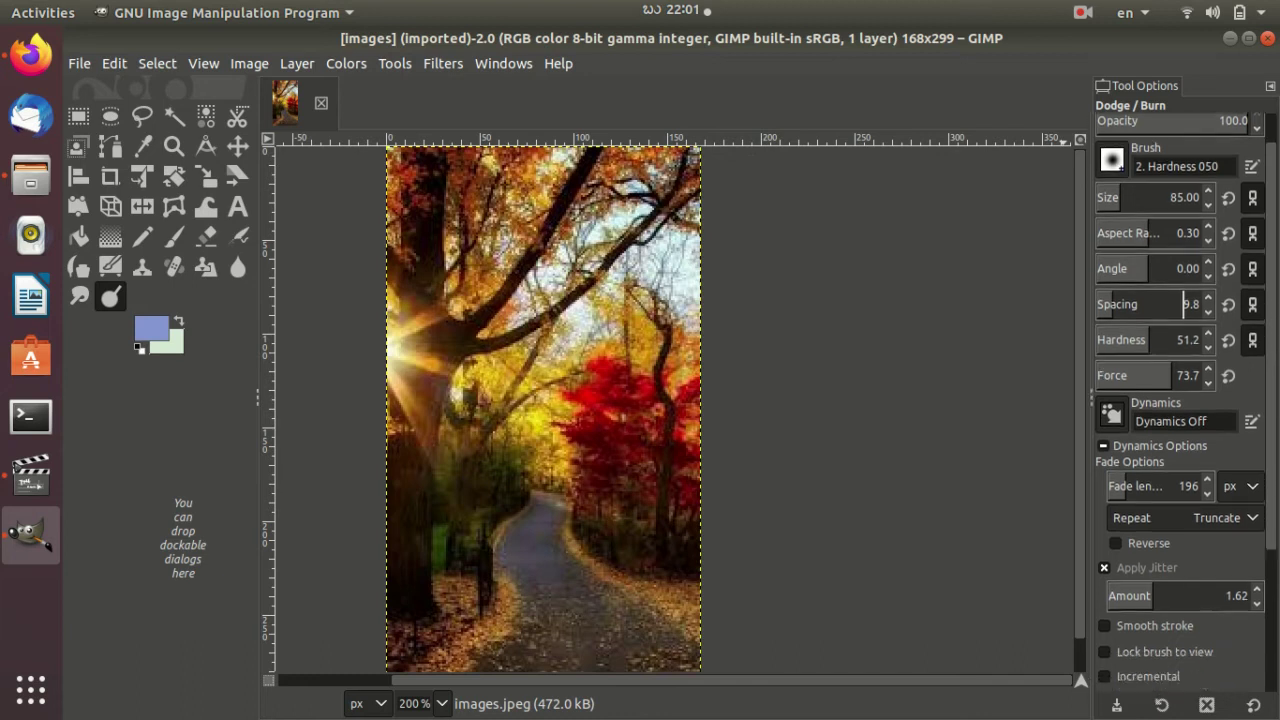
pyautogui.scroll(-5, 1160, 560)
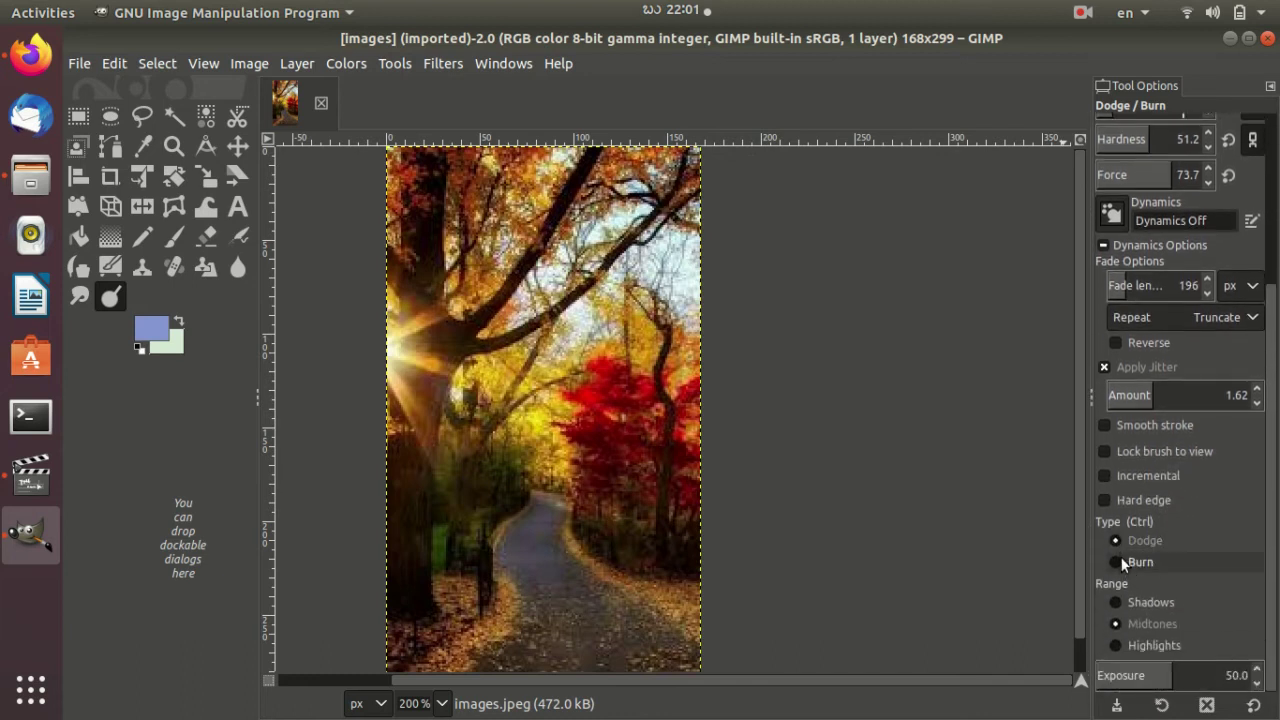
pyautogui.click(1130, 542)
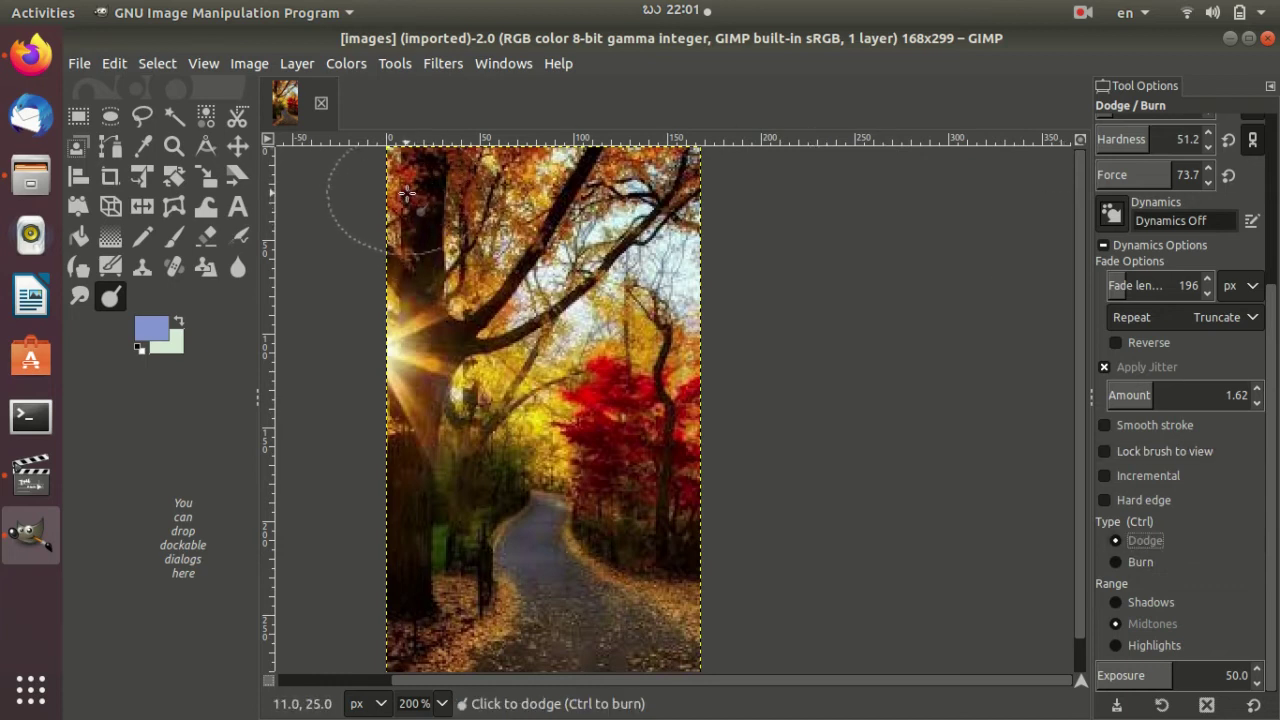
pyautogui.moveTo(401, 180)
pyautogui.mouseDown()
pyautogui.moveTo(467, 160)
pyautogui.moveTo(617, 593)
pyautogui.moveTo(458, 514)
pyautogui.moveTo(455, 326)
pyautogui.moveTo(435, 339)
pyautogui.moveTo(686, 210)
pyautogui.moveTo(541, 191)
pyautogui.moveTo(636, 265)
pyautogui.moveTo(665, 321)
pyautogui.moveTo(667, 382)
pyautogui.moveTo(649, 420)
pyautogui.moveTo(665, 455)
pyautogui.mouseUp()
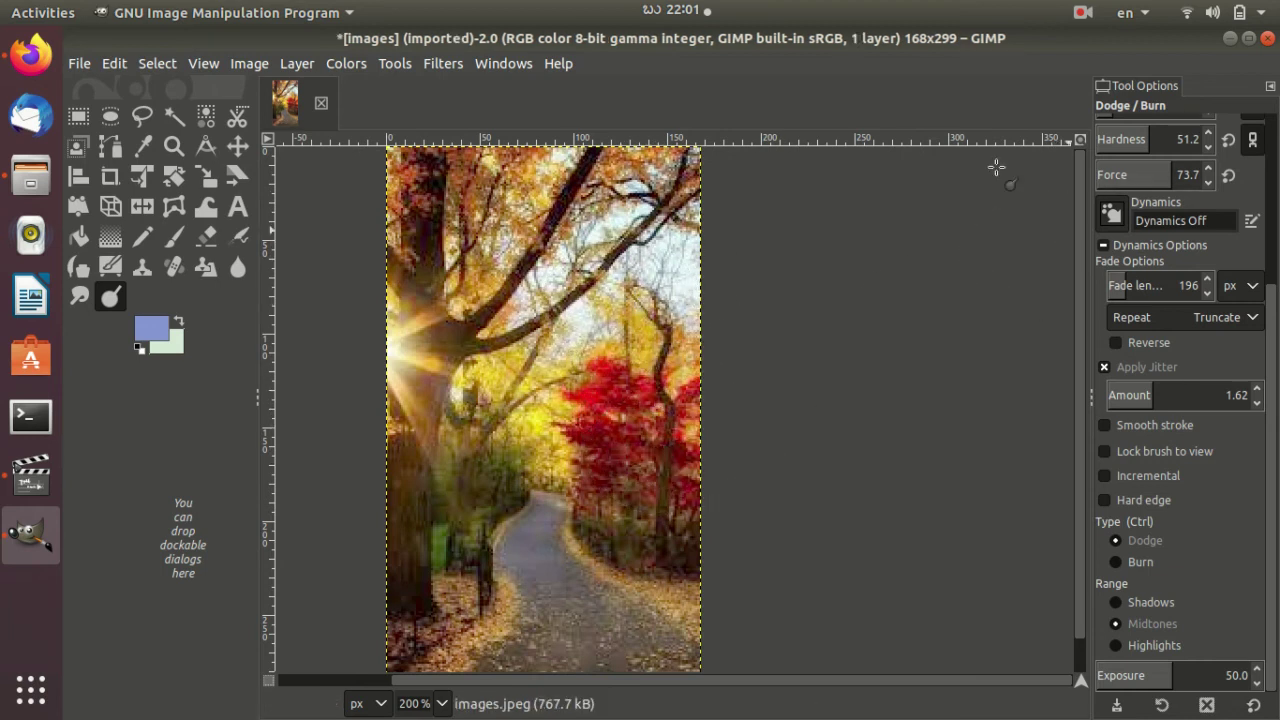
# - Zoom in on the red tree, then zoom back out to 200%
pyautogui.click(173, 146)
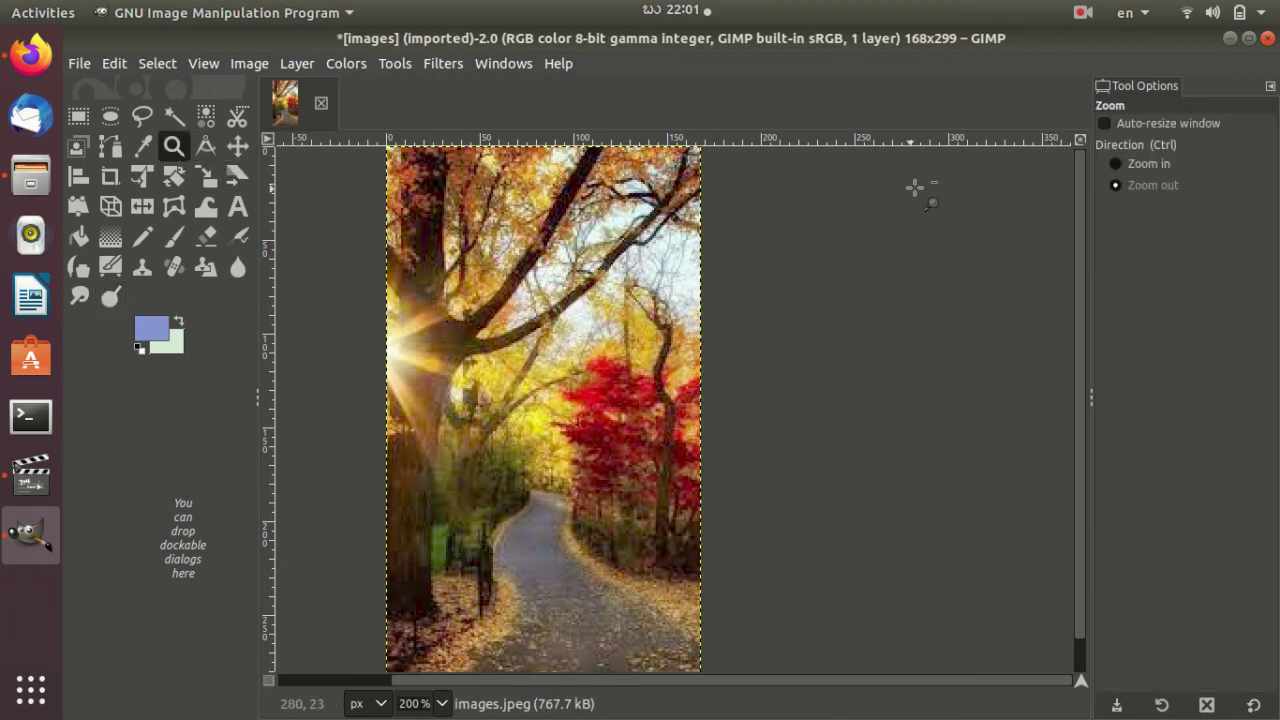
pyautogui.click(1115, 164)
pyautogui.click(598, 367)
pyautogui.click(592, 430)
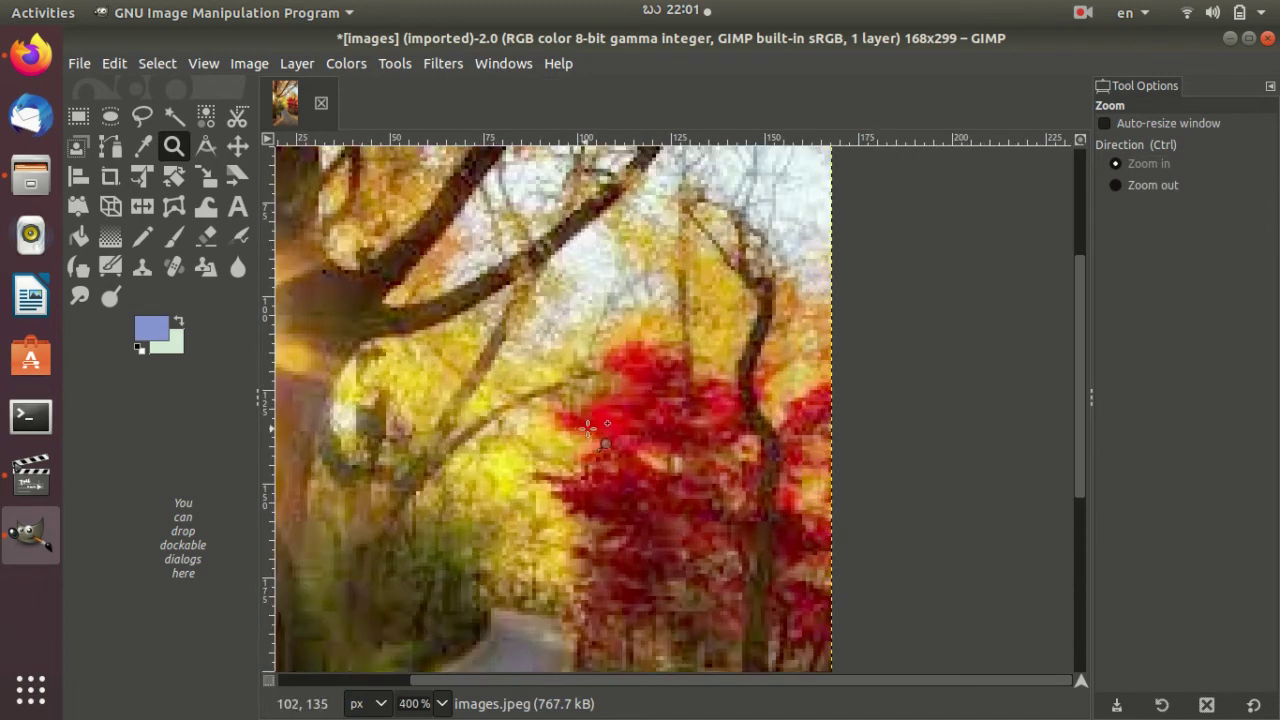
pyautogui.click(1115, 185)
pyautogui.click(548, 400)
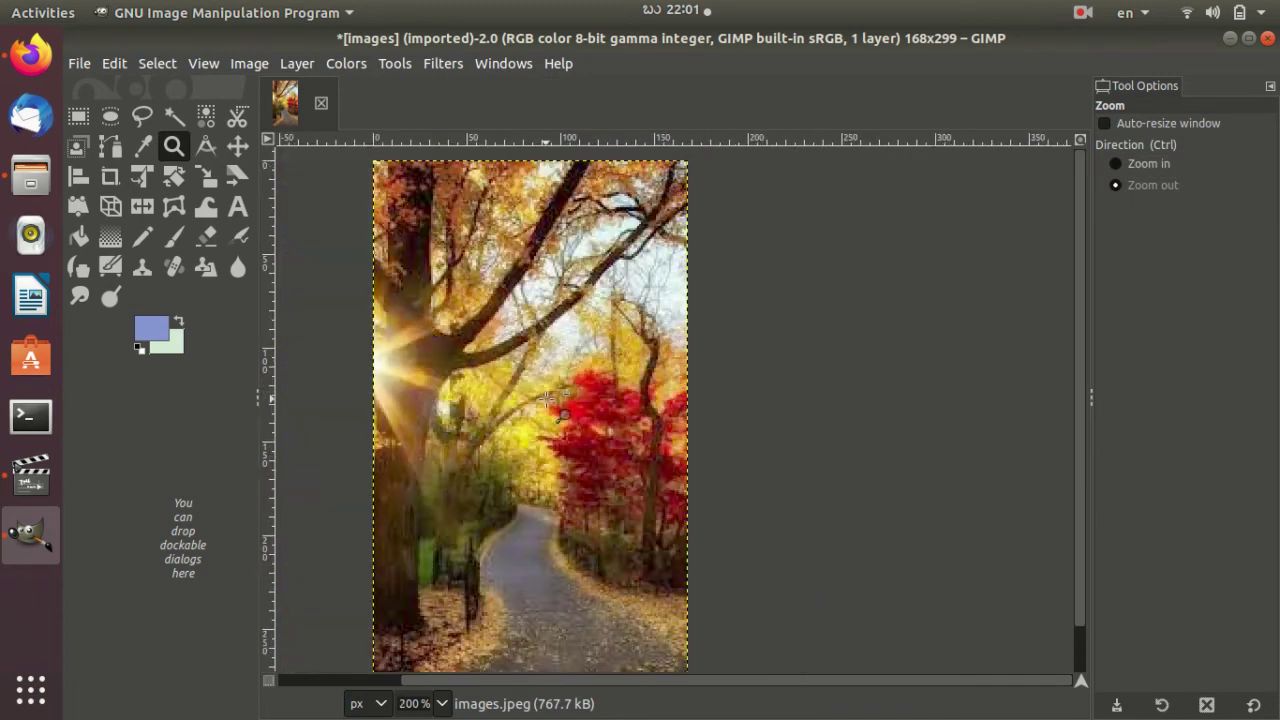
# - Dodge broad areas at size 239, undo two strokes, then relighten the trunk, canopy and path
pyautogui.click(110, 296)
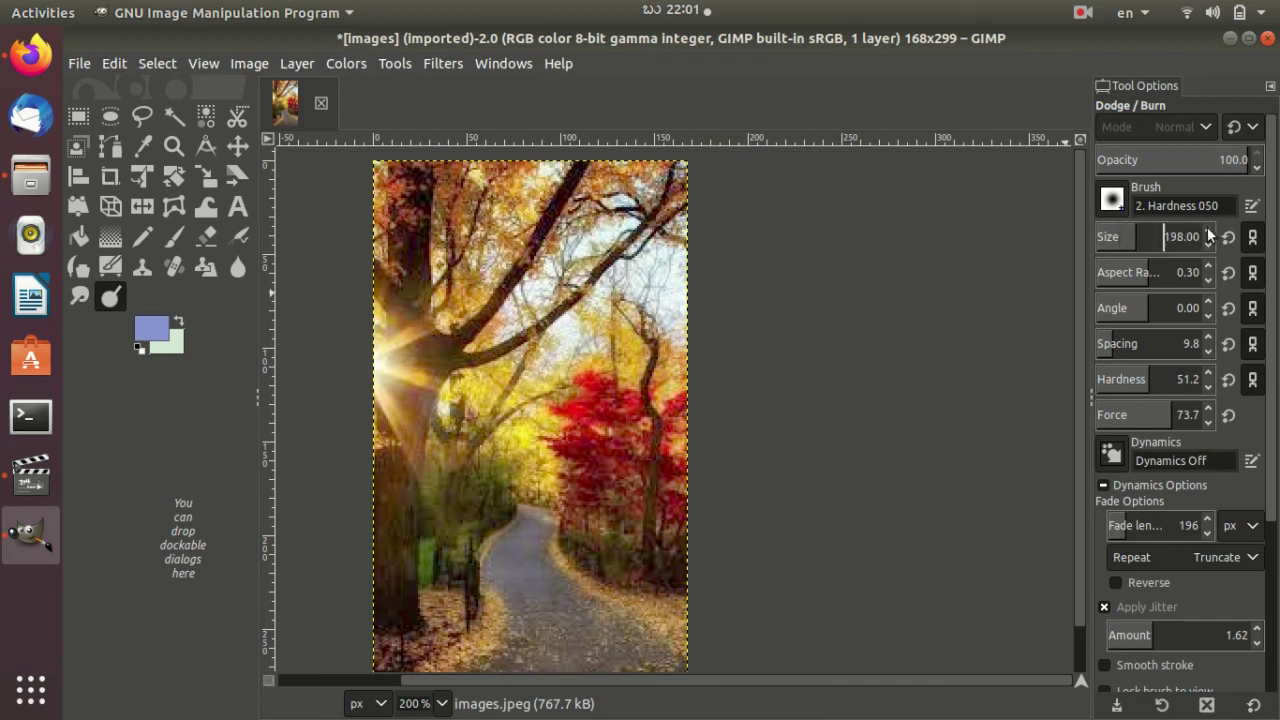
pyautogui.scroll(5, 1208, 234)
pyautogui.moveTo(690, 300)
pyautogui.mouseDown()
pyautogui.moveTo(585, 317)
pyautogui.moveTo(471, 300)
pyautogui.mouseUp()
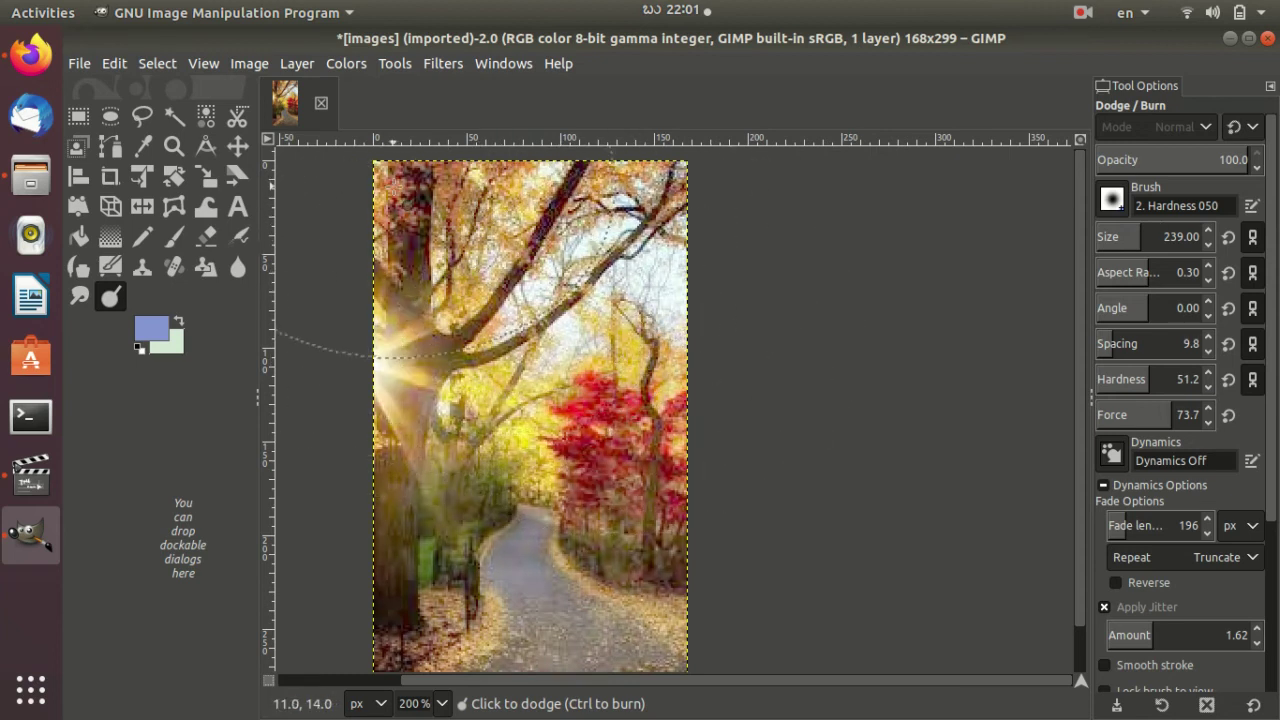
pyautogui.moveTo(688, 212); pyautogui.dragTo(400, 340)
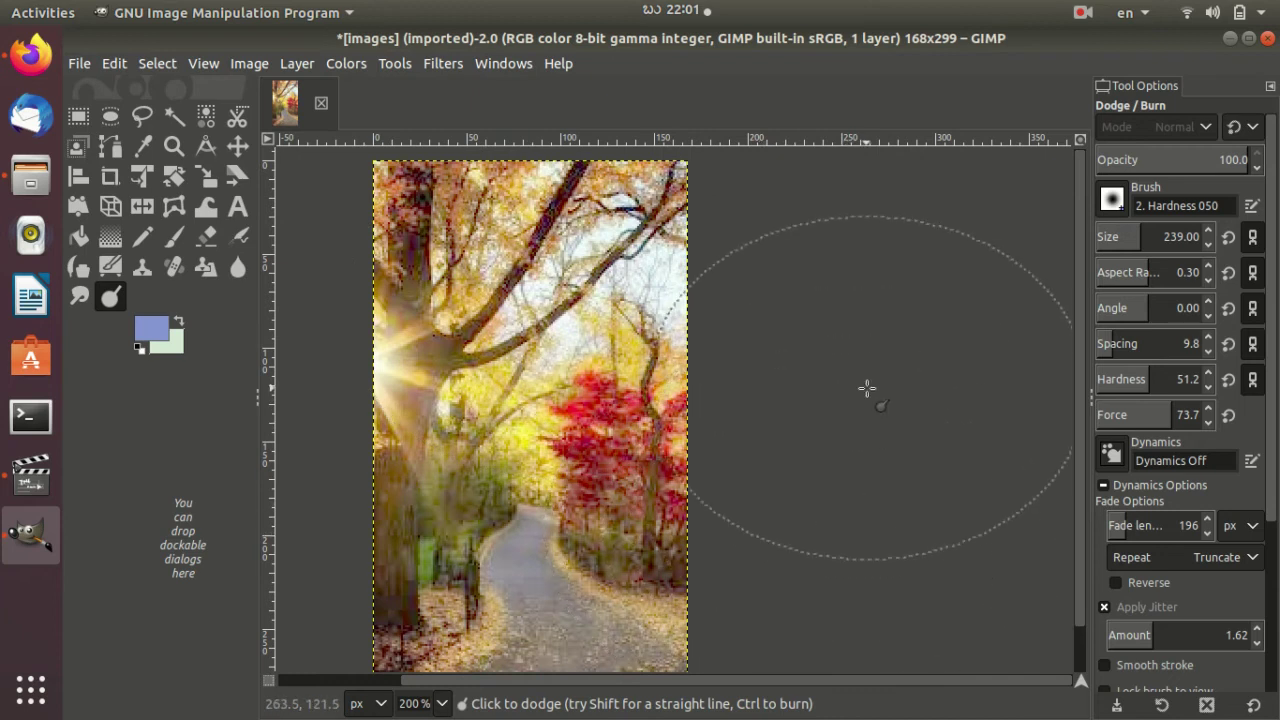
pyautogui.hotkey('ctrl', 'z')
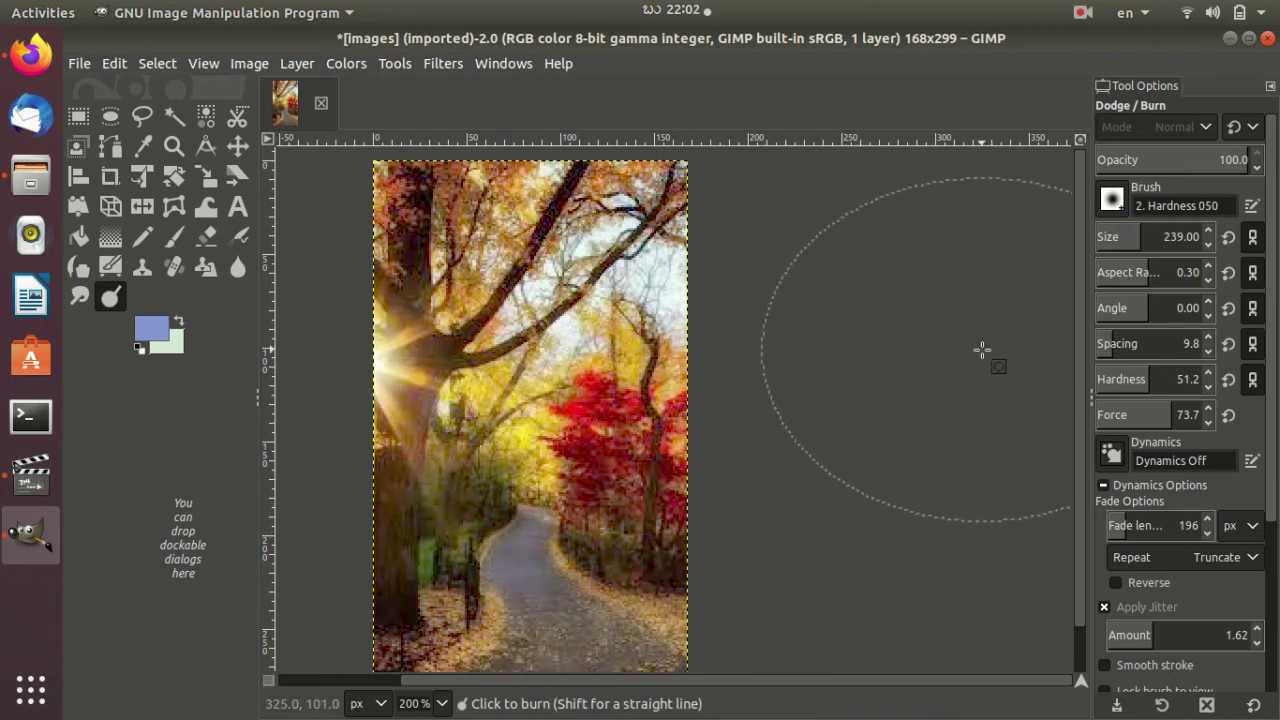
pyautogui.hotkey('ctrl', 'z')
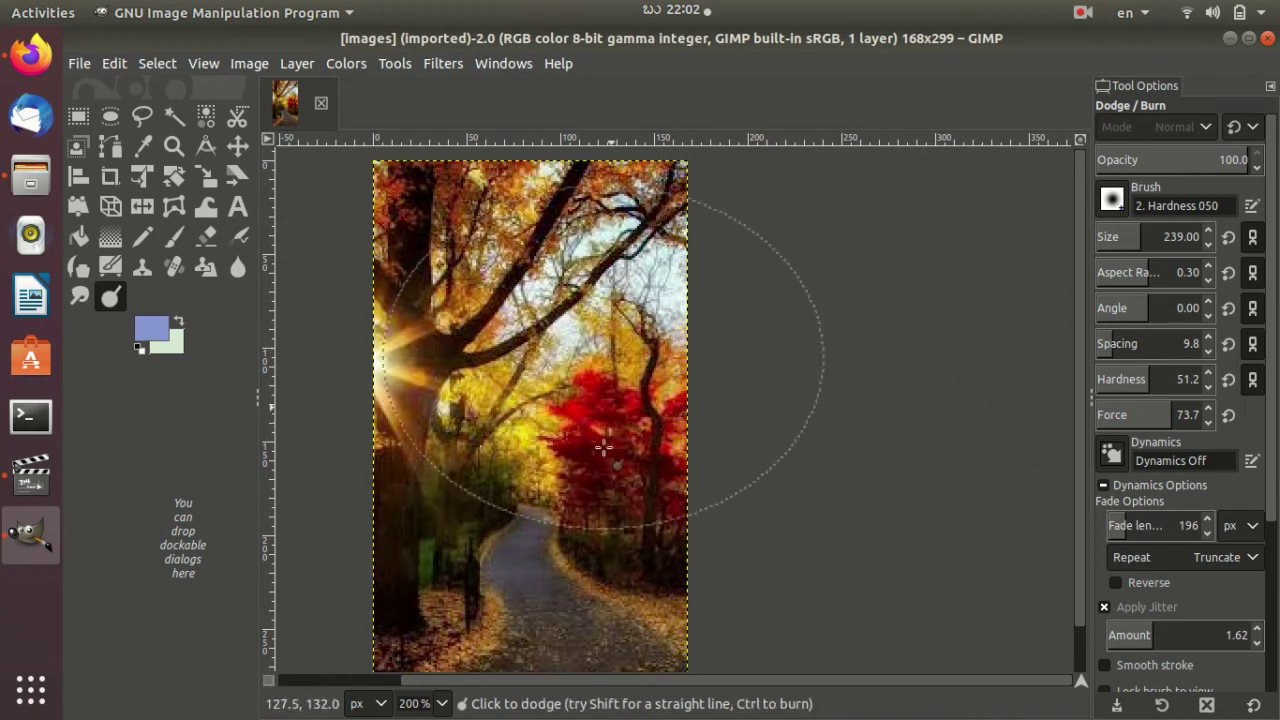
pyautogui.moveTo(455, 373)
pyautogui.mouseDown()
pyautogui.moveTo(540, 507)
pyautogui.moveTo(414, 286)
pyautogui.moveTo(413, 375)
pyautogui.mouseUp()
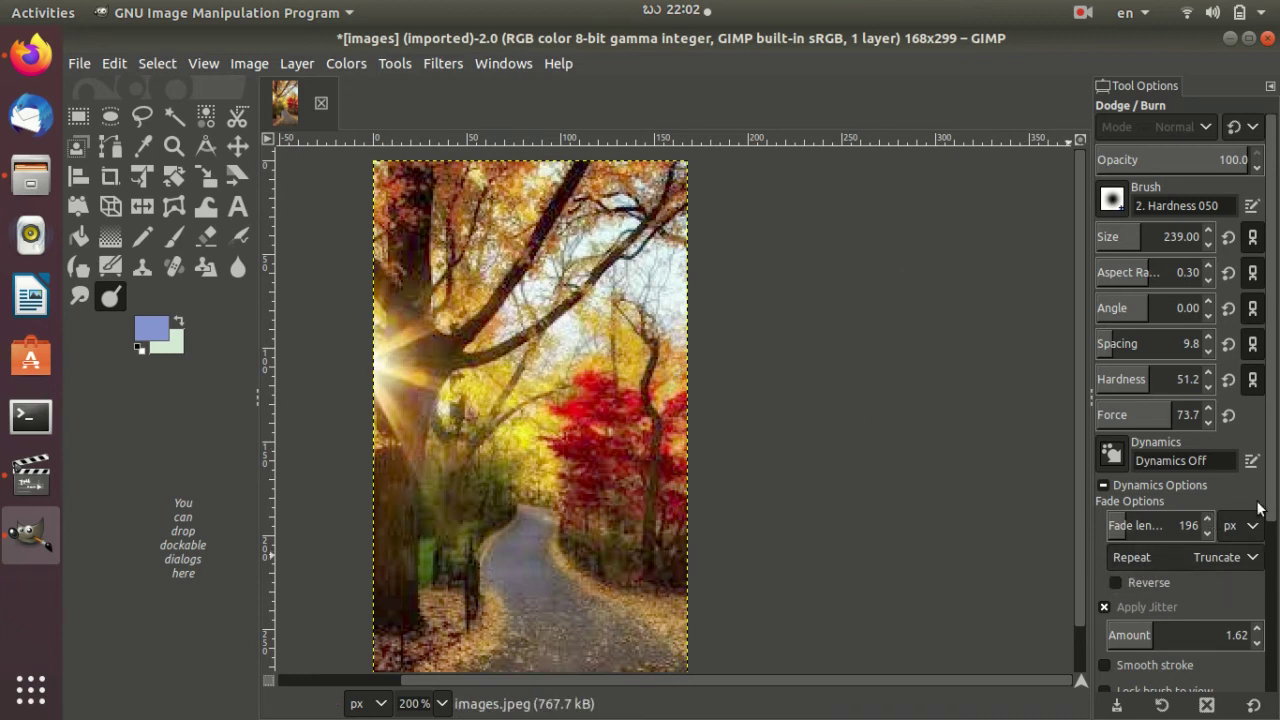
# - Switch Dodge/Burn type to Burn and darken the left trunk and lower path
pyautogui.scroll(-5, 1200, 450)
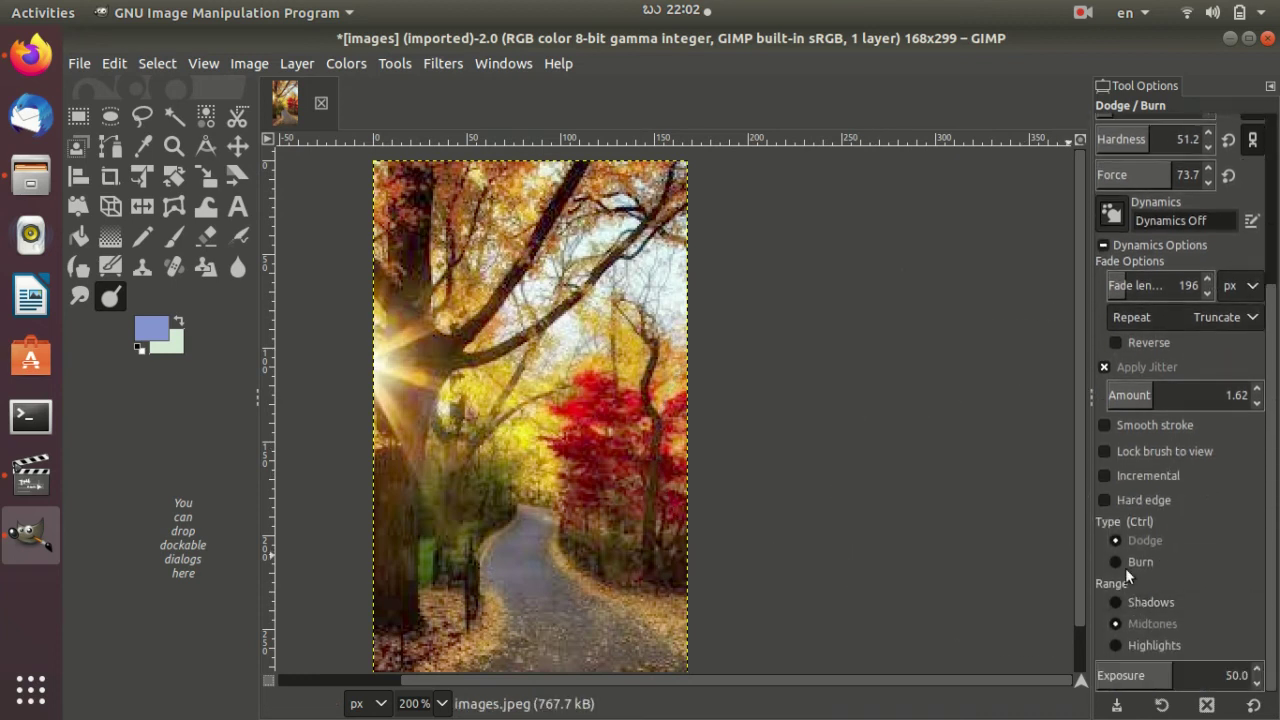
pyautogui.click(1124, 563)
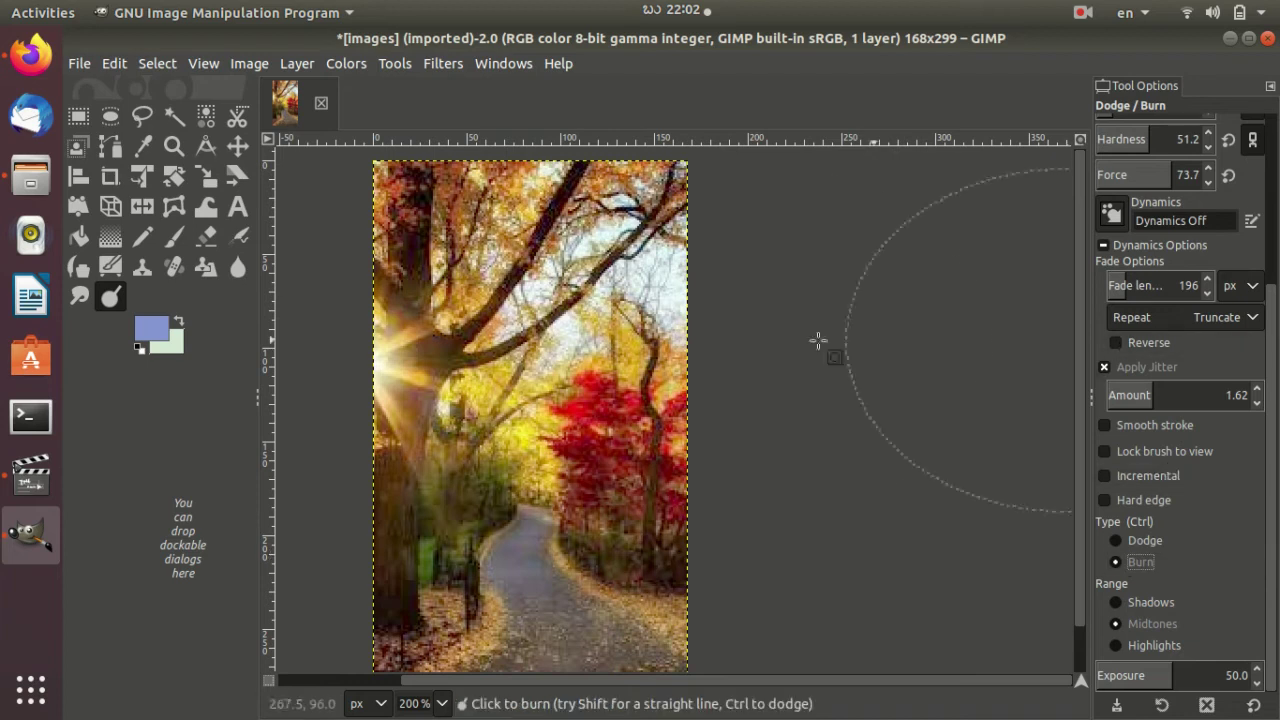
pyautogui.click(490, 283)
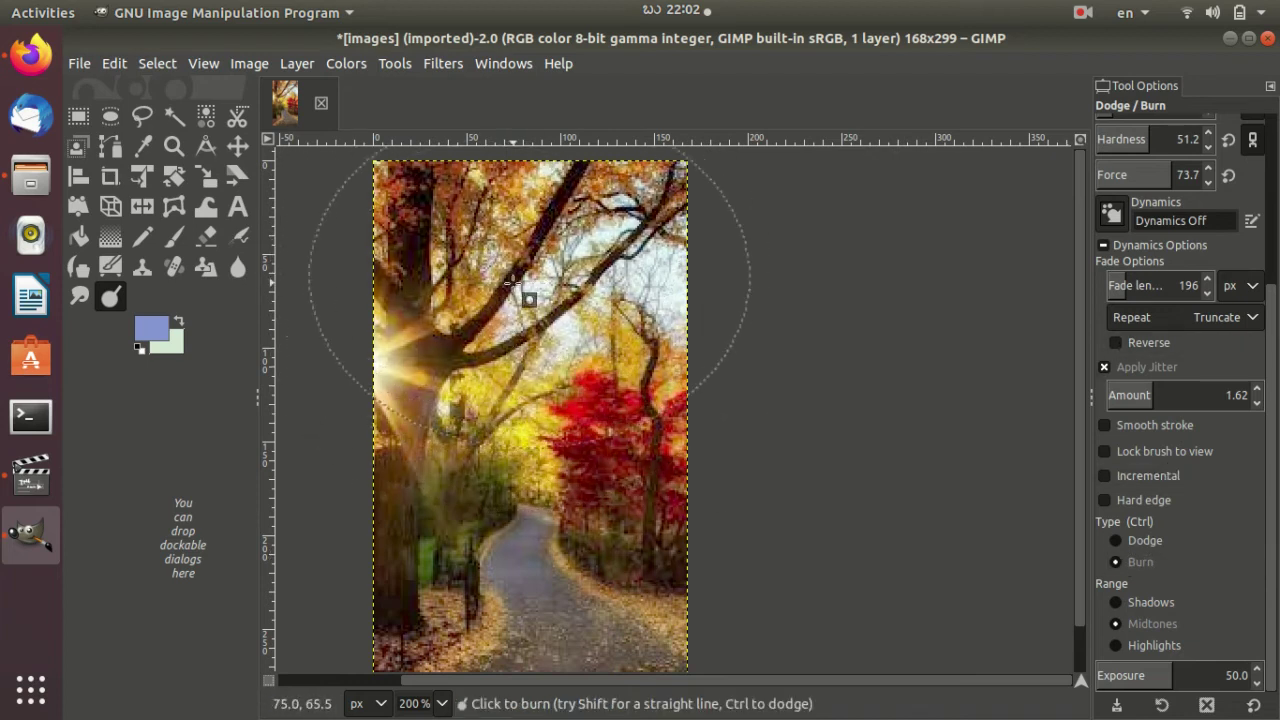
pyautogui.click(498, 332)
pyautogui.moveTo(514, 352)
pyautogui.mouseDown()
pyautogui.moveTo(403, 507)
pyautogui.moveTo(568, 199)
pyautogui.moveTo(430, 391)
pyautogui.moveTo(486, 451)
pyautogui.moveTo(626, 387)
pyautogui.moveTo(588, 244)
pyautogui.moveTo(547, 520)
pyautogui.moveTo(602, 416)
pyautogui.moveTo(496, 552)
pyautogui.moveTo(604, 292)
pyautogui.moveTo(628, 326)
pyautogui.moveTo(677, 311)
pyautogui.moveTo(529, 342)
pyautogui.moveTo(962, 575)
pyautogui.mouseUp()
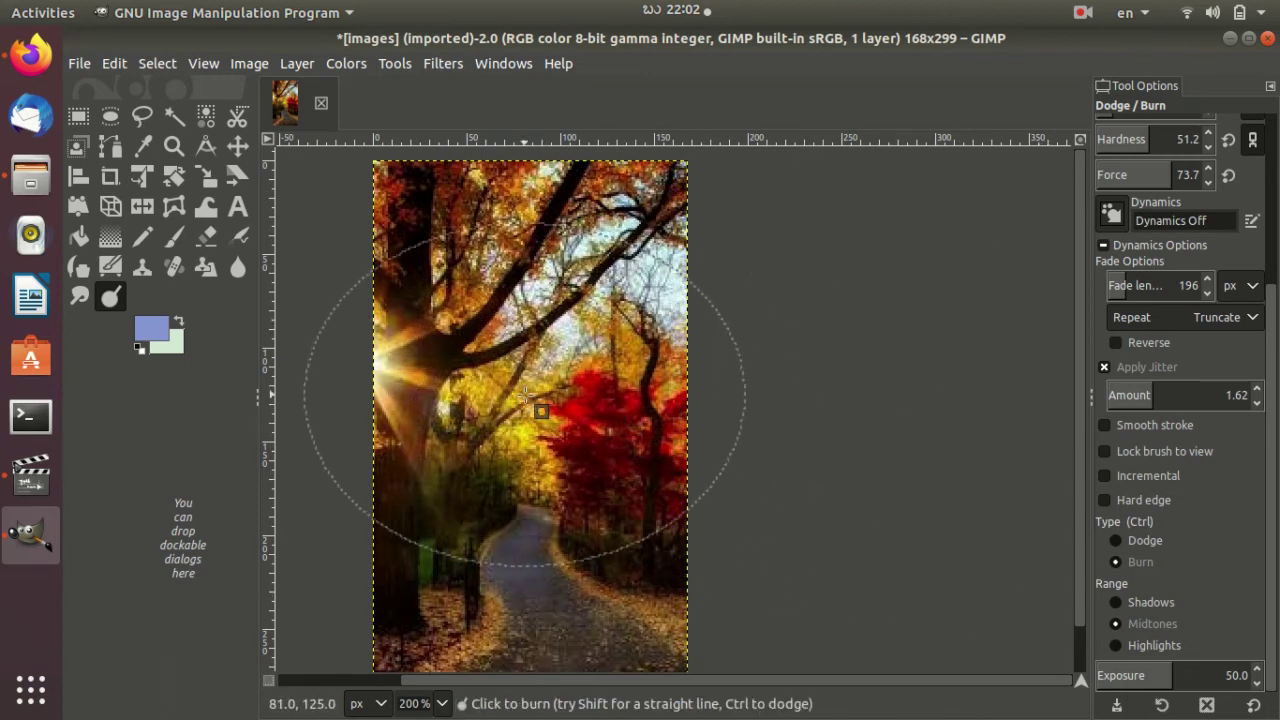
# - Add further burn strokes across the photo, mostly over the upper canopy
pyautogui.keyDown('ctrl'); pyautogui.click(524, 390); pyautogui.keyUp('ctrl')
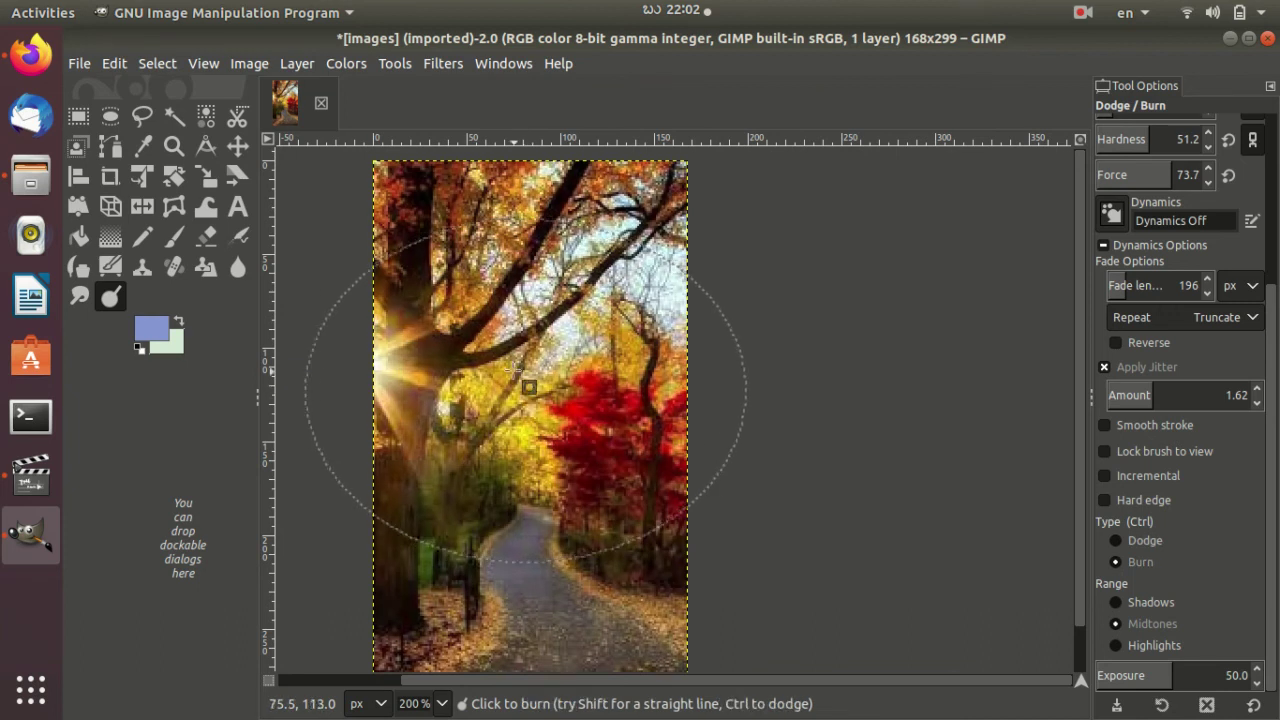
pyautogui.moveTo(523, 385)
pyautogui.mouseDown()
pyautogui.moveTo(500, 363)
pyautogui.moveTo(500, 329)
pyautogui.moveTo(656, 409)
pyautogui.mouseUp()
pyautogui.keyDown('ctrl'); pyautogui.click(504, 336); pyautogui.keyUp('ctrl')
pyautogui.moveTo(610, 463)
pyautogui.mouseDown()
pyautogui.moveTo(539, 239)
pyautogui.moveTo(625, 316)
pyautogui.moveTo(640, 207)
pyautogui.moveTo(622, 498)
pyautogui.mouseUp()
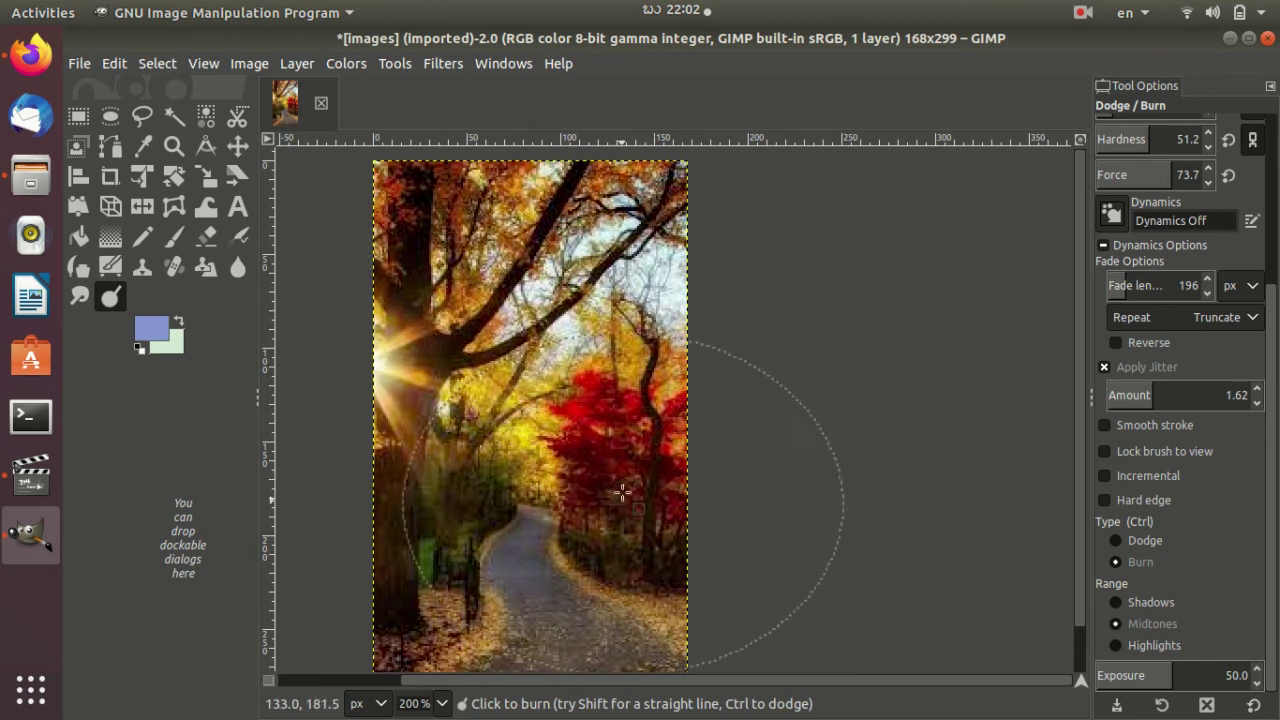
pyautogui.moveTo(570, 390)
pyautogui.mouseDown()
pyautogui.moveTo(627, 372)
pyautogui.moveTo(609, 382)
pyautogui.moveTo(597, 258)
pyautogui.moveTo(669, 307)
pyautogui.moveTo(654, 394)
pyautogui.mouseUp()
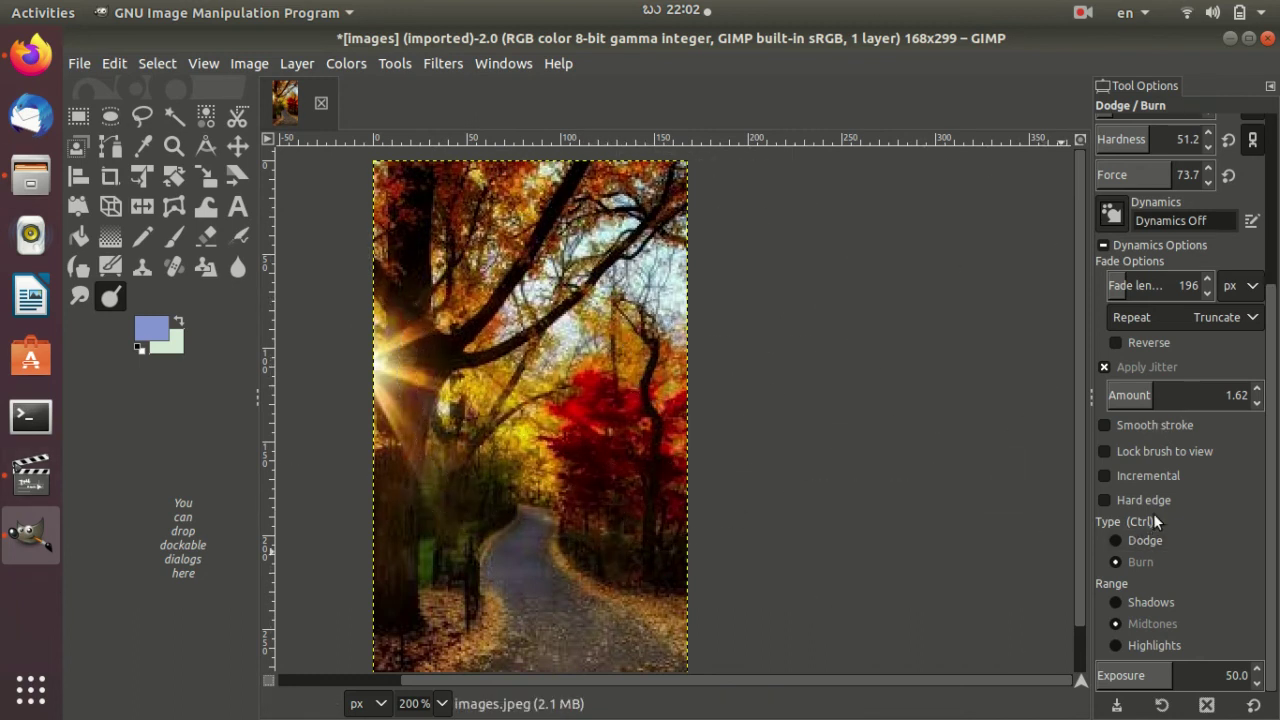
# - Raise the burn brush jitter amount to 1.91 and shrink the brush size to 108
pyautogui.scroll(5, 1150, 494)
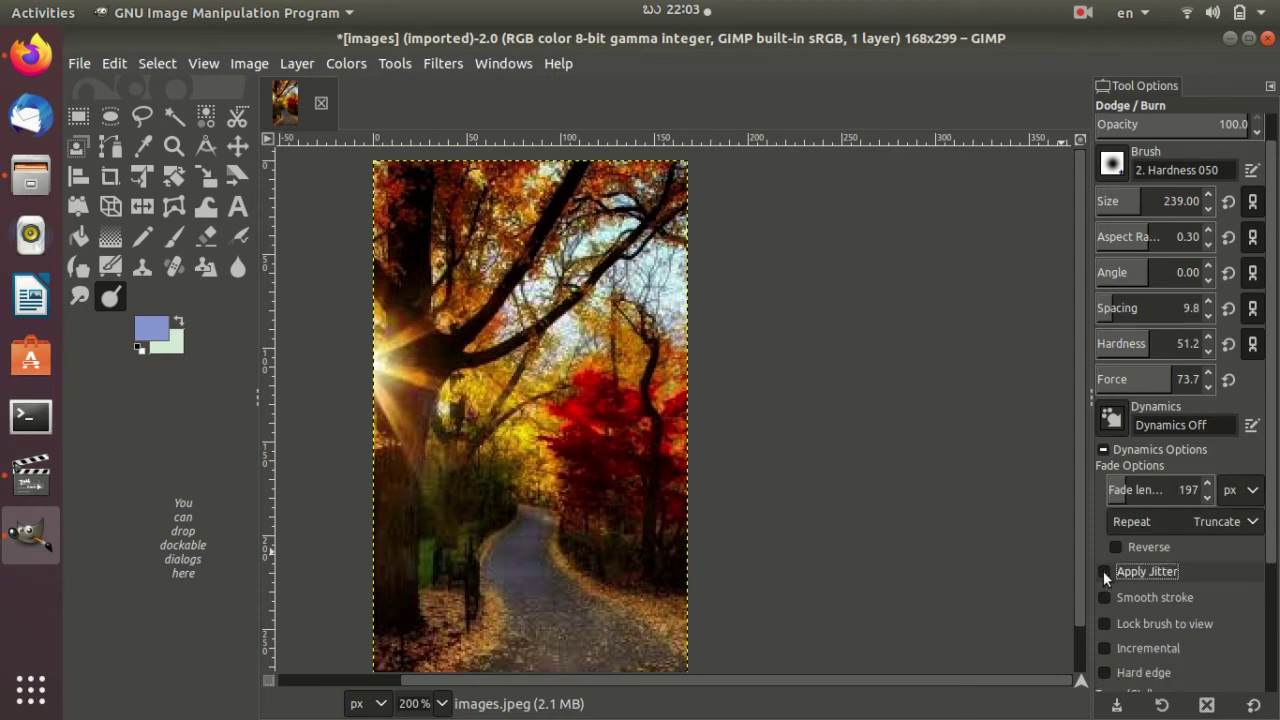
pyautogui.click(1150, 605)
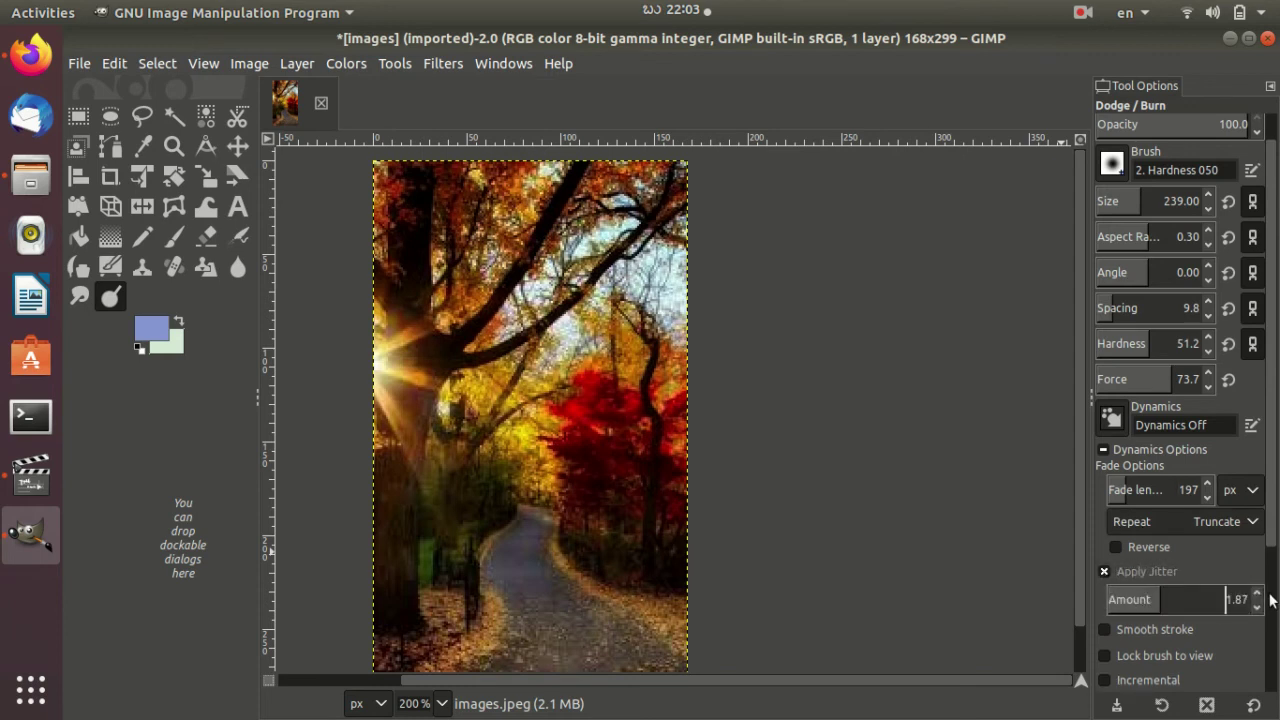
pyautogui.click(1258, 594)
pyautogui.click(1258, 594)
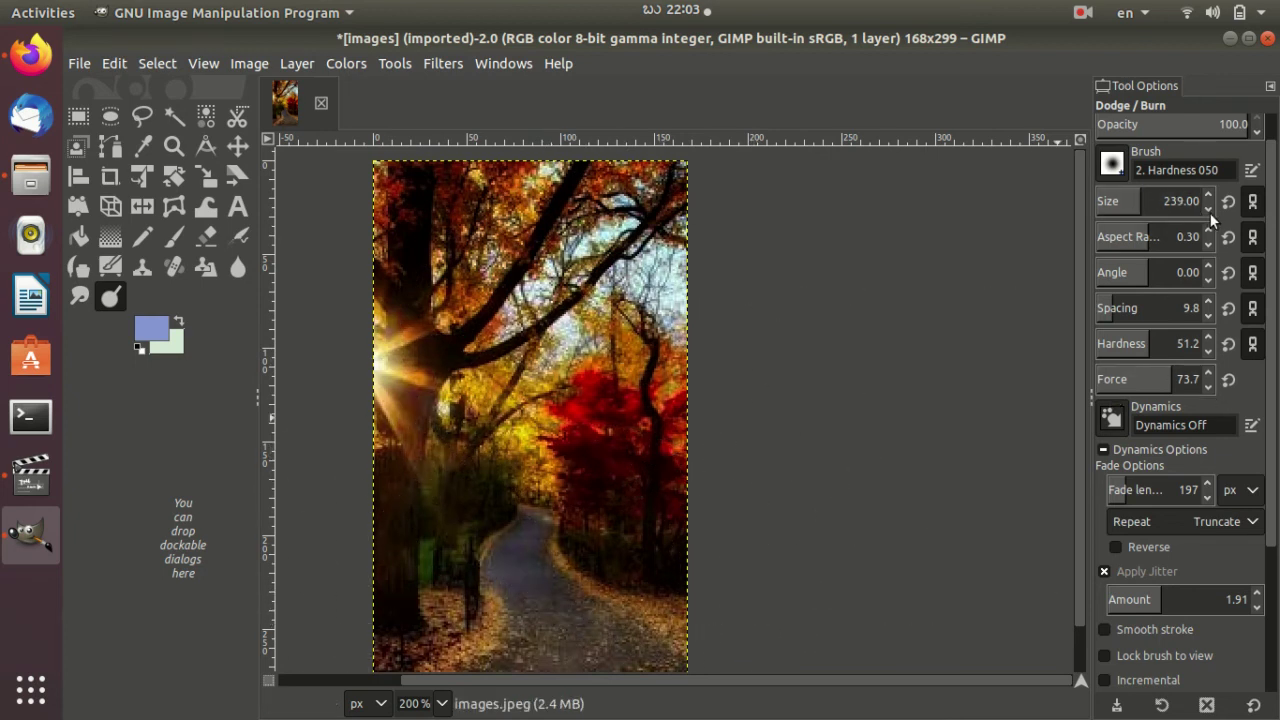
pyautogui.moveTo(1210, 213); pyautogui.dragTo(1193, 219)
# - Burn-darken the trees and path of the autumn photo, then switch brush jitter off
pyautogui.moveTo(428, 500)
pyautogui.mouseDown()
pyautogui.moveTo(493, 260)
pyautogui.moveTo(570, 370)
pyautogui.mouseUp()
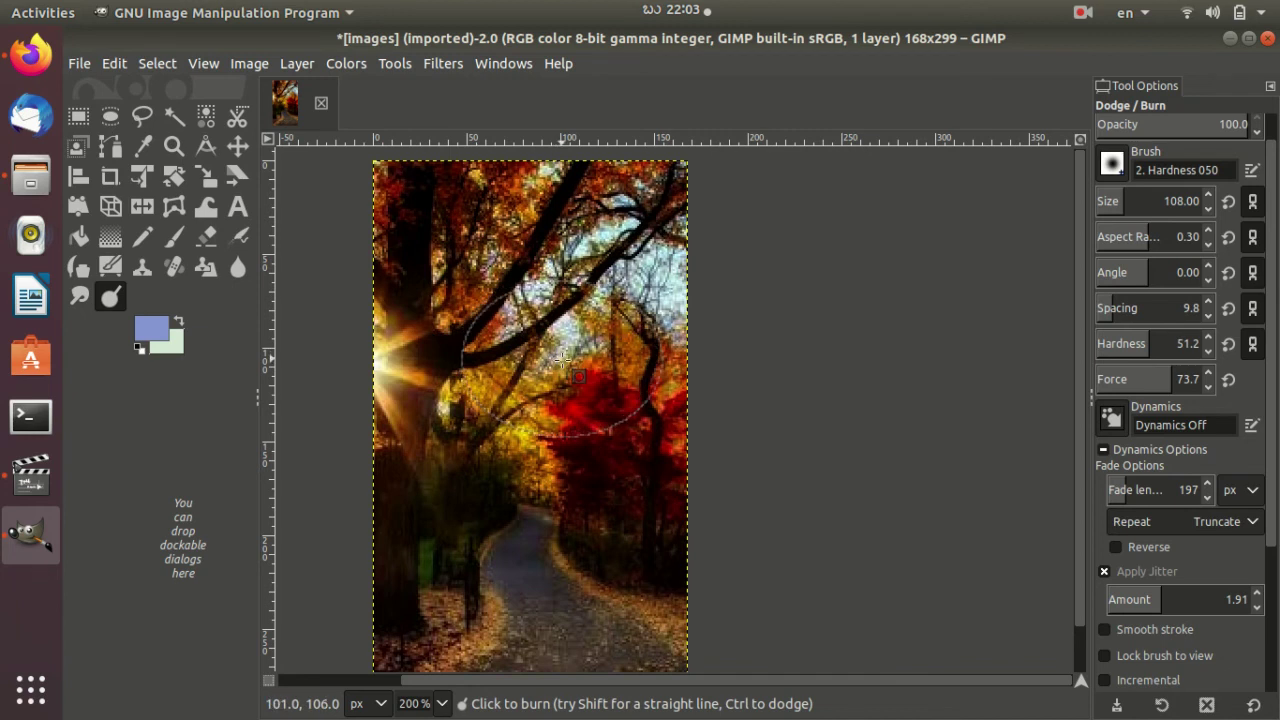
pyautogui.moveTo(563, 360)
pyautogui.mouseDown()
pyautogui.moveTo(491, 472)
pyautogui.moveTo(632, 267)
pyautogui.moveTo(563, 660)
pyautogui.mouseUp()
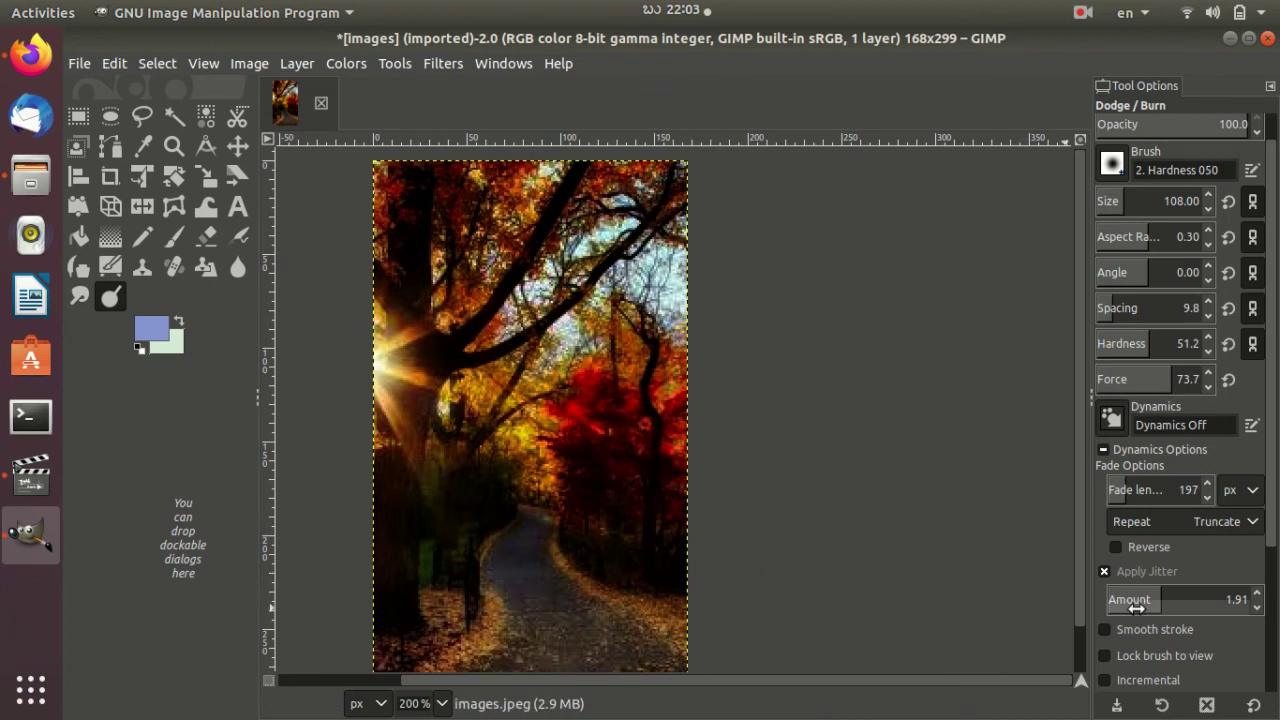
pyautogui.click(1104, 572)
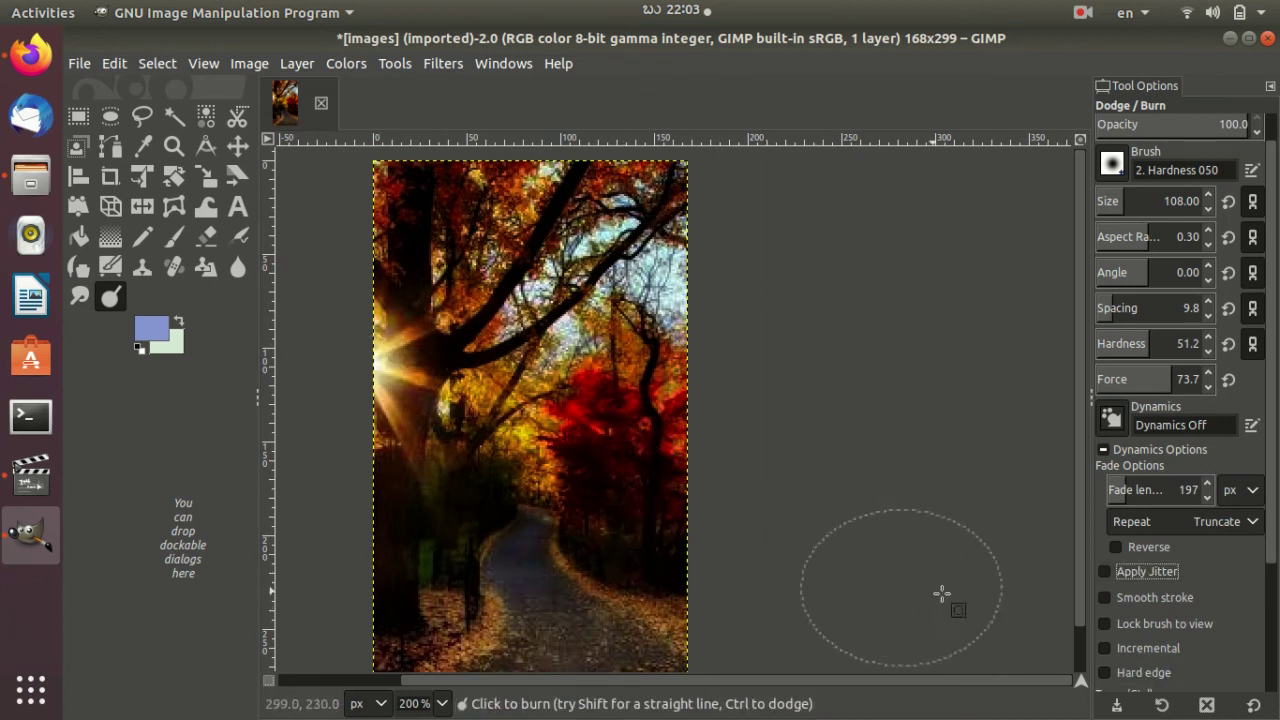
pyautogui.scroll(-3, 1126, 603)
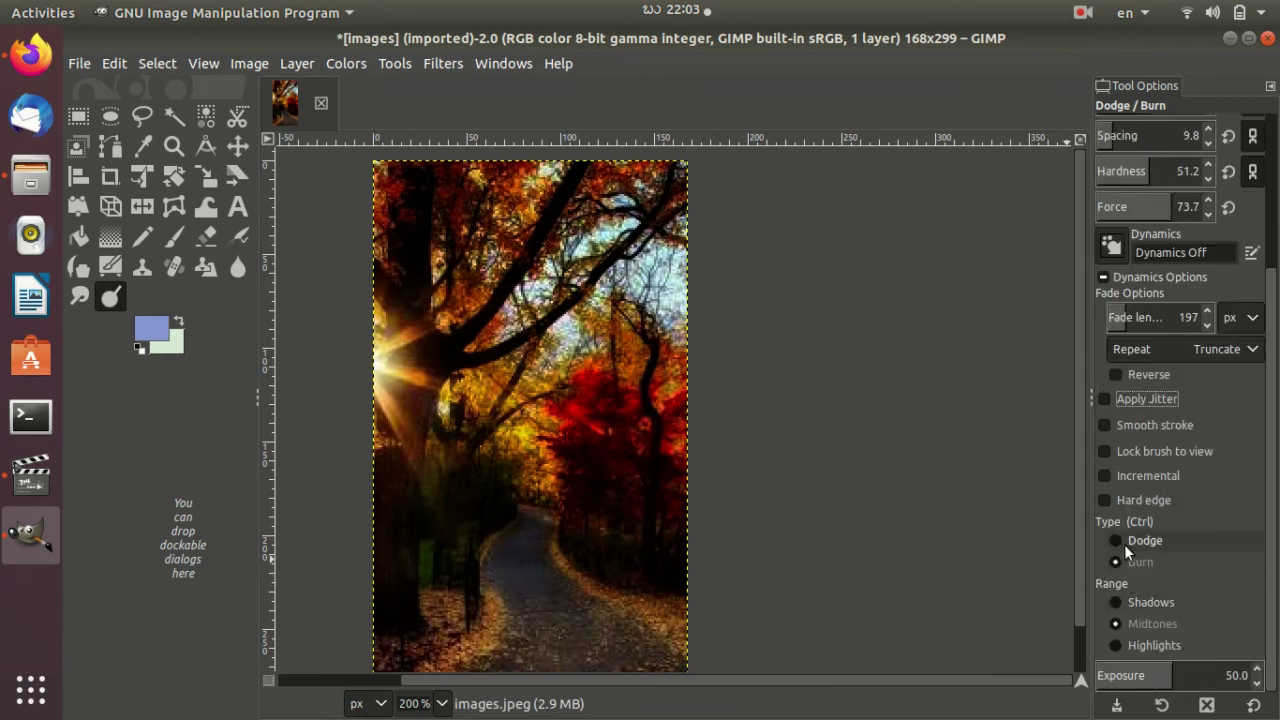
# - Turn jitter back on and brighten the autumn photo with a jittered dodge stroke
pyautogui.scroll(2, 1140, 430)
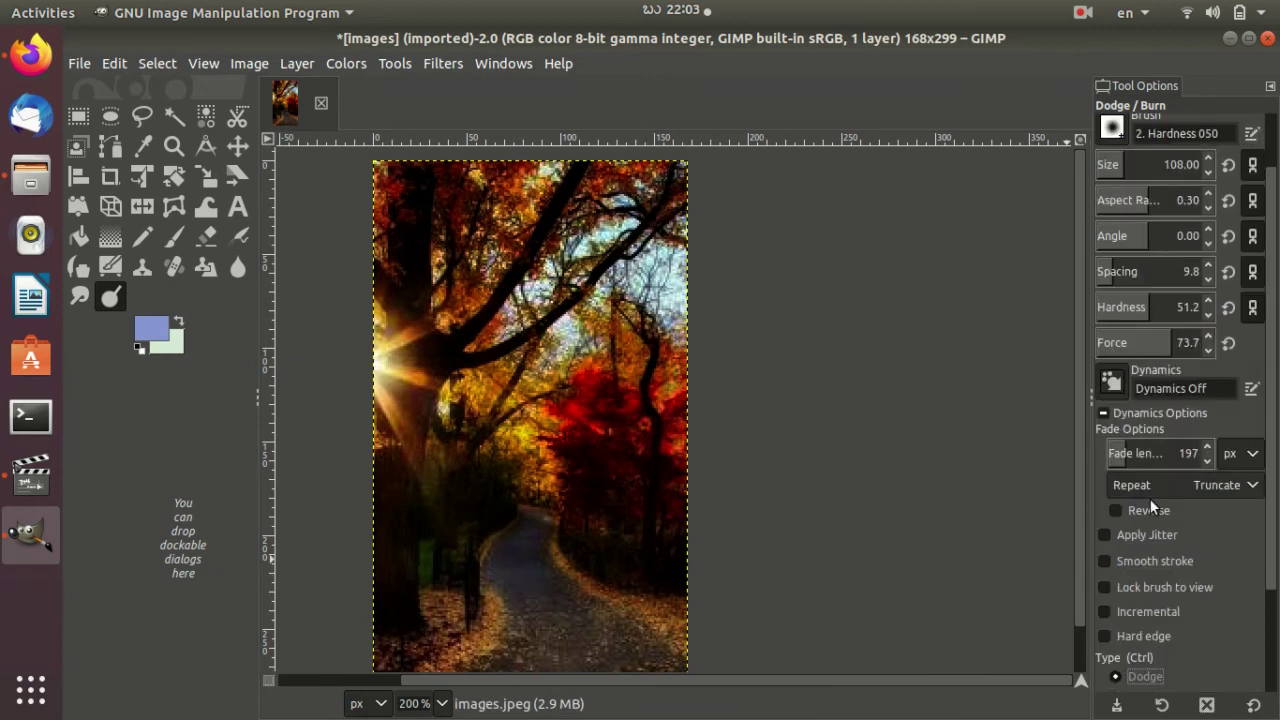
pyautogui.click(1105, 535)
pyautogui.moveTo(620, 400)
pyautogui.mouseDown()
pyautogui.moveTo(593, 572)
pyautogui.moveTo(469, 505)
pyautogui.moveTo(390, 430)
pyautogui.moveTo(562, 450)
pyautogui.mouseUp()
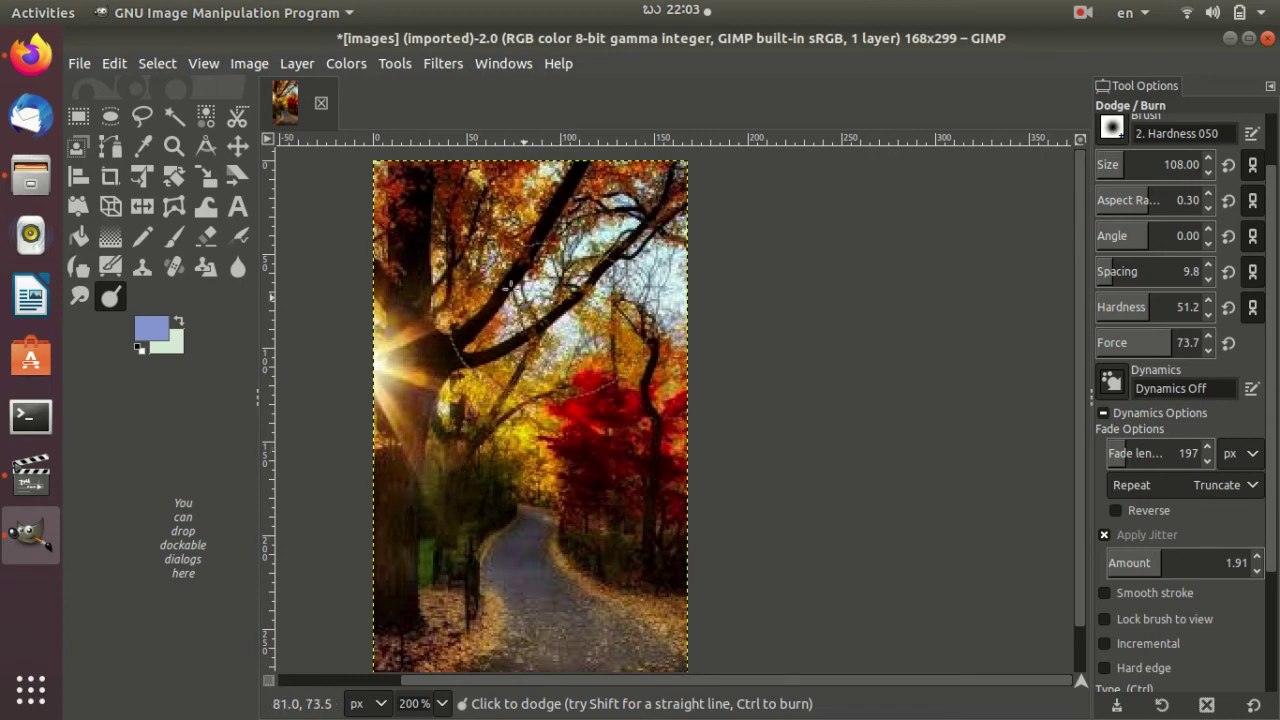
# - Close the autumn photo discarding its changes, and open the Files manager
pyautogui.click(321, 105)
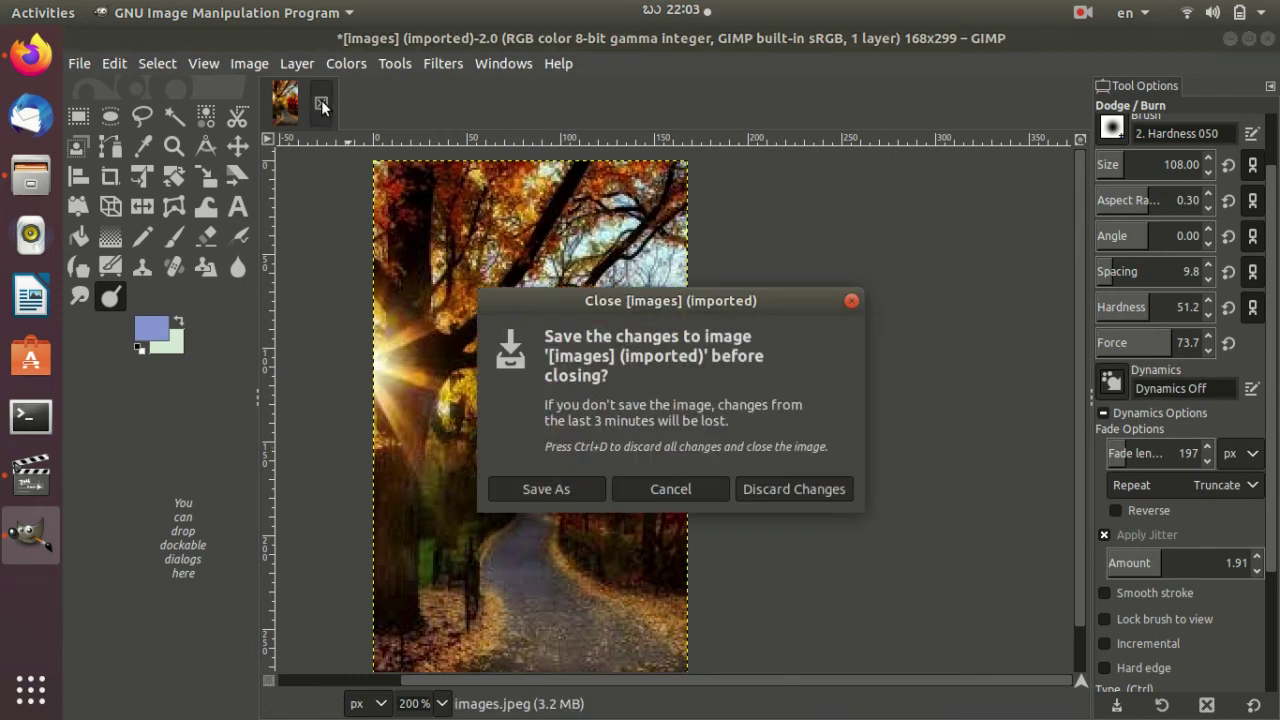
pyautogui.click(831, 494)
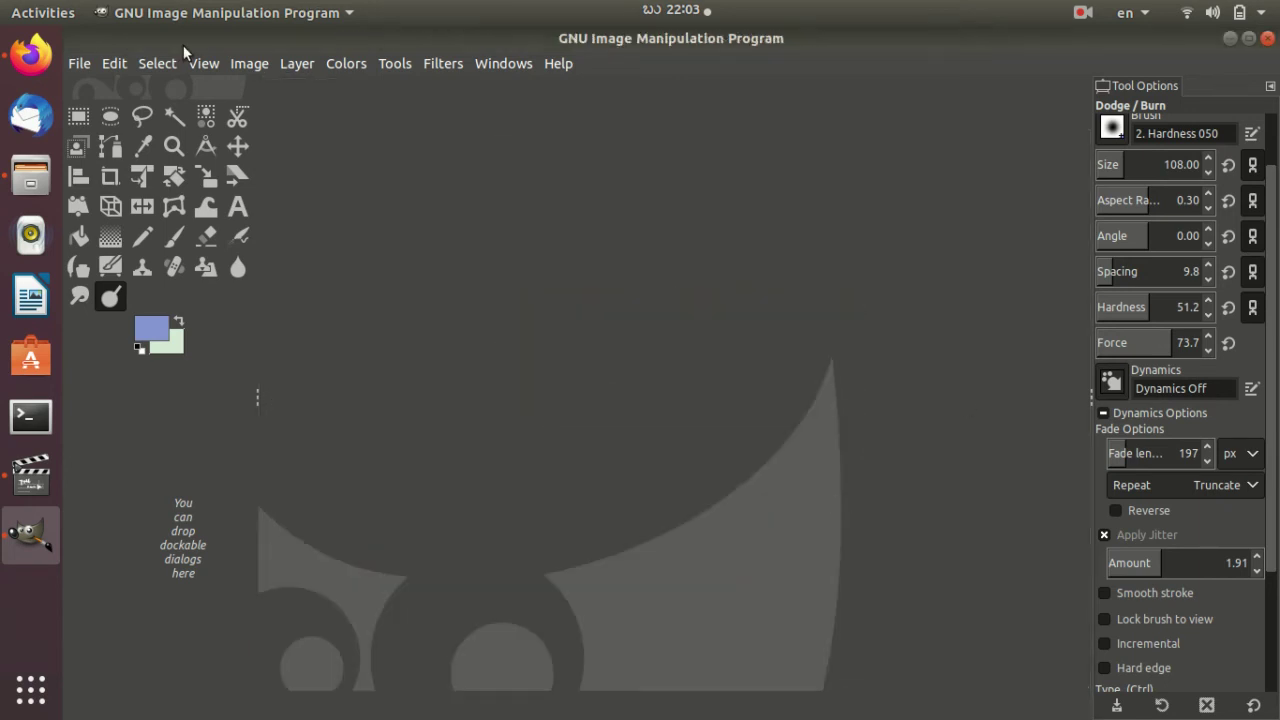
pyautogui.click(28, 188)
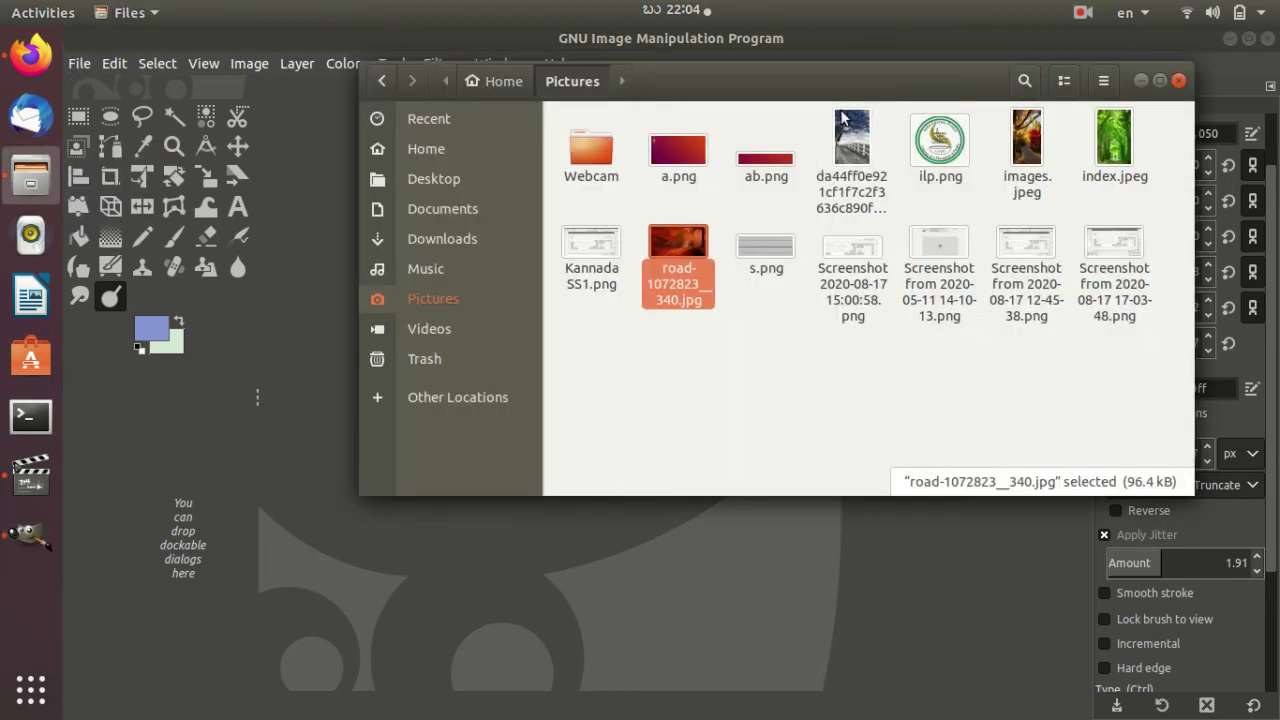
# - Move the Files window aside and drop index.jpeg onto GIMP to open it
pyautogui.moveTo(846, 82)
pyautogui.mouseDown()
pyautogui.moveTo(962, 112)
pyautogui.moveTo(842, 107)
pyautogui.mouseUp()
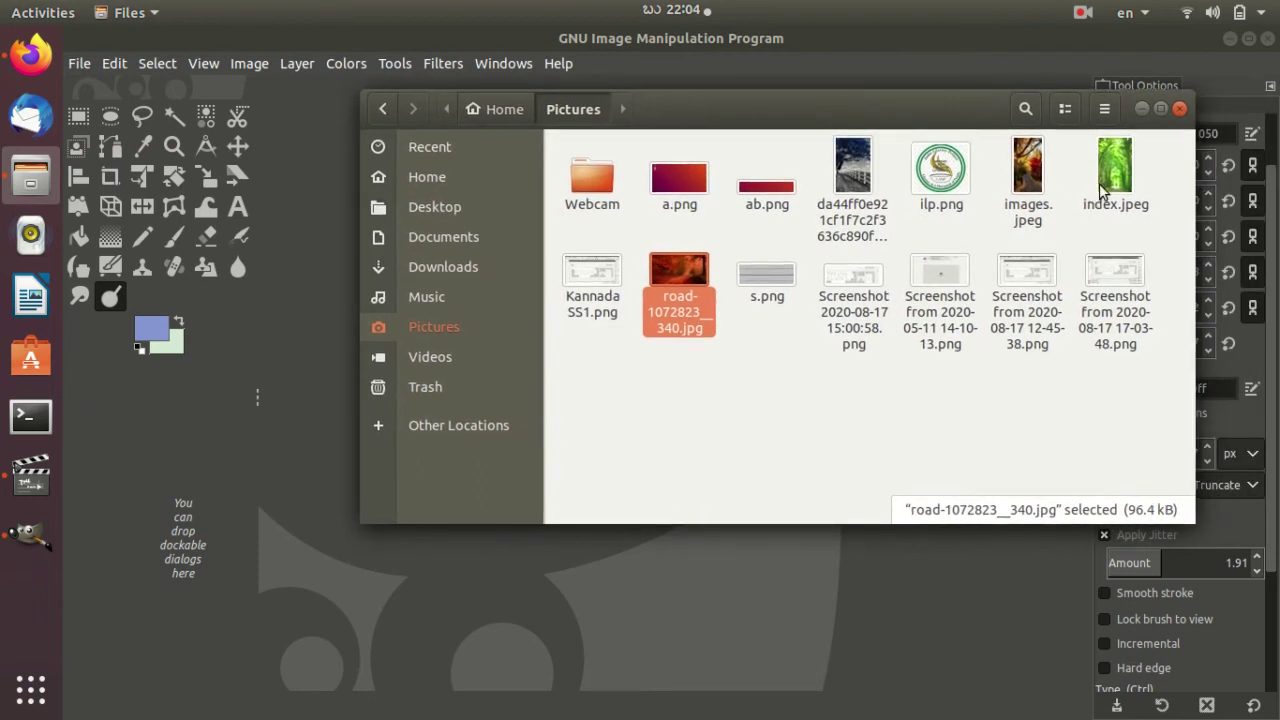
pyautogui.moveTo(1118, 177); pyautogui.dragTo(641, 604)
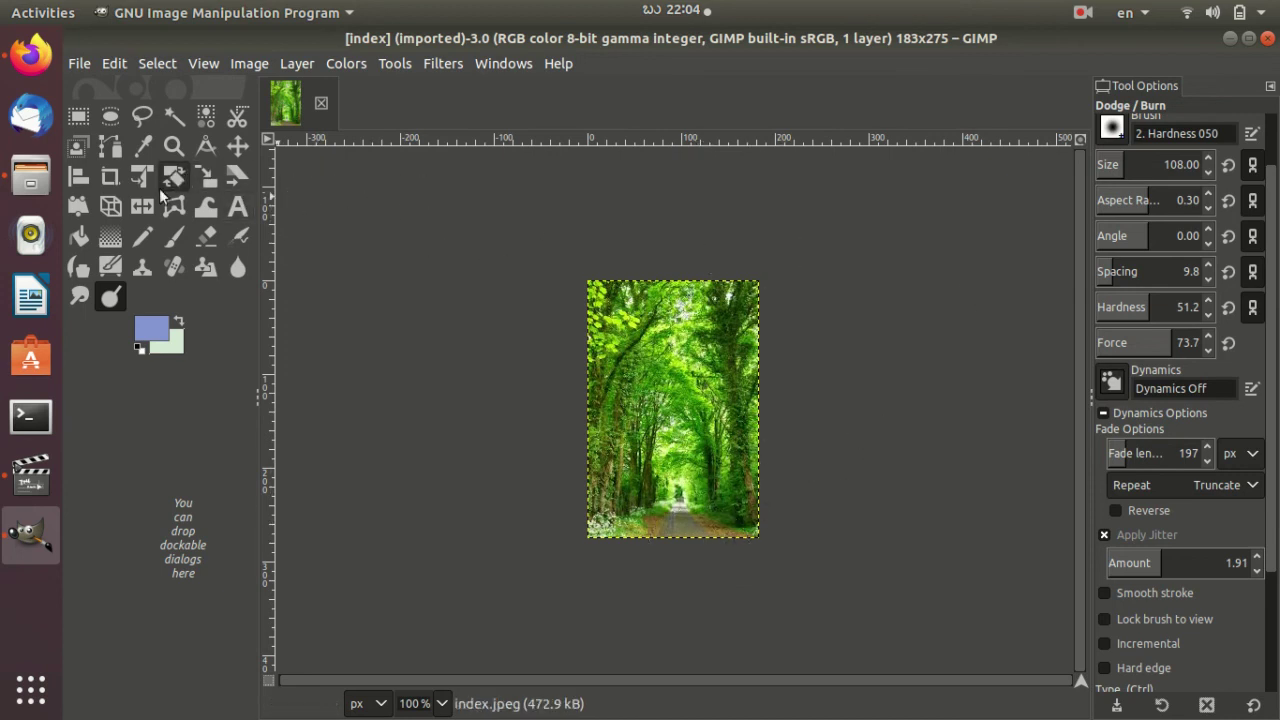
# - Zoom into the green forest photo and brighten it with a Dodge stroke
pyautogui.click(172, 146)
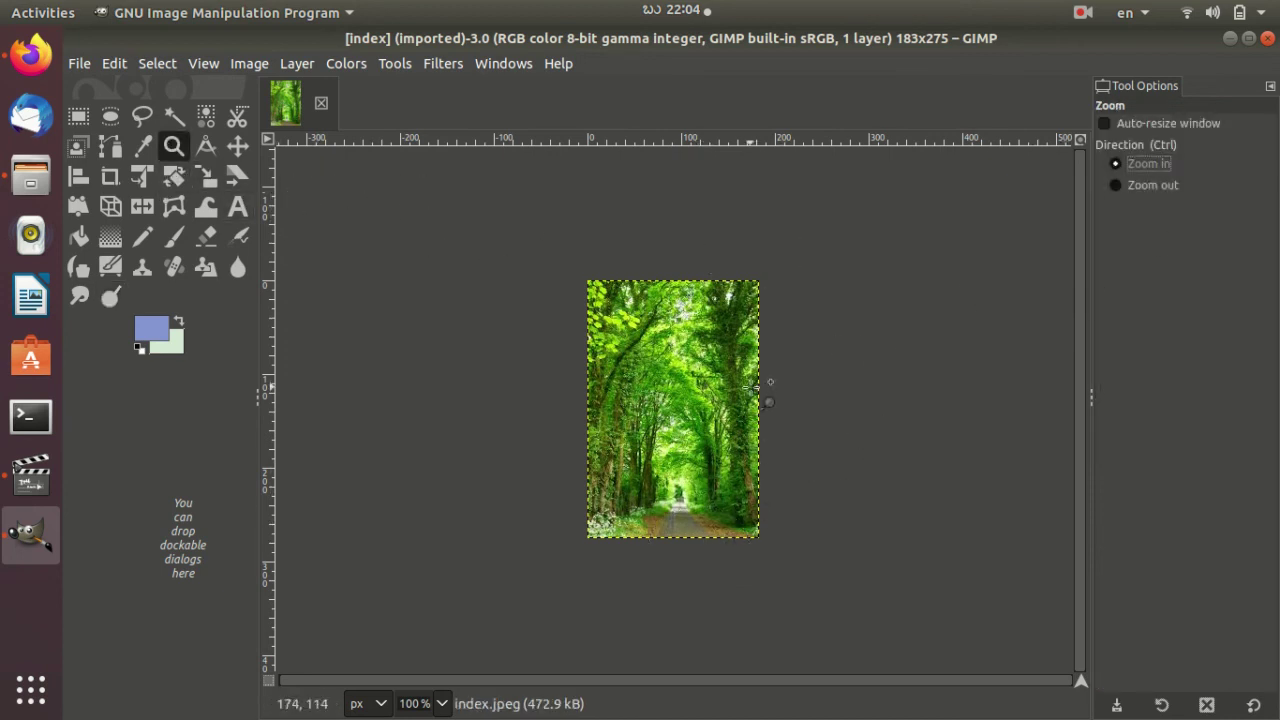
pyautogui.click(721, 390)
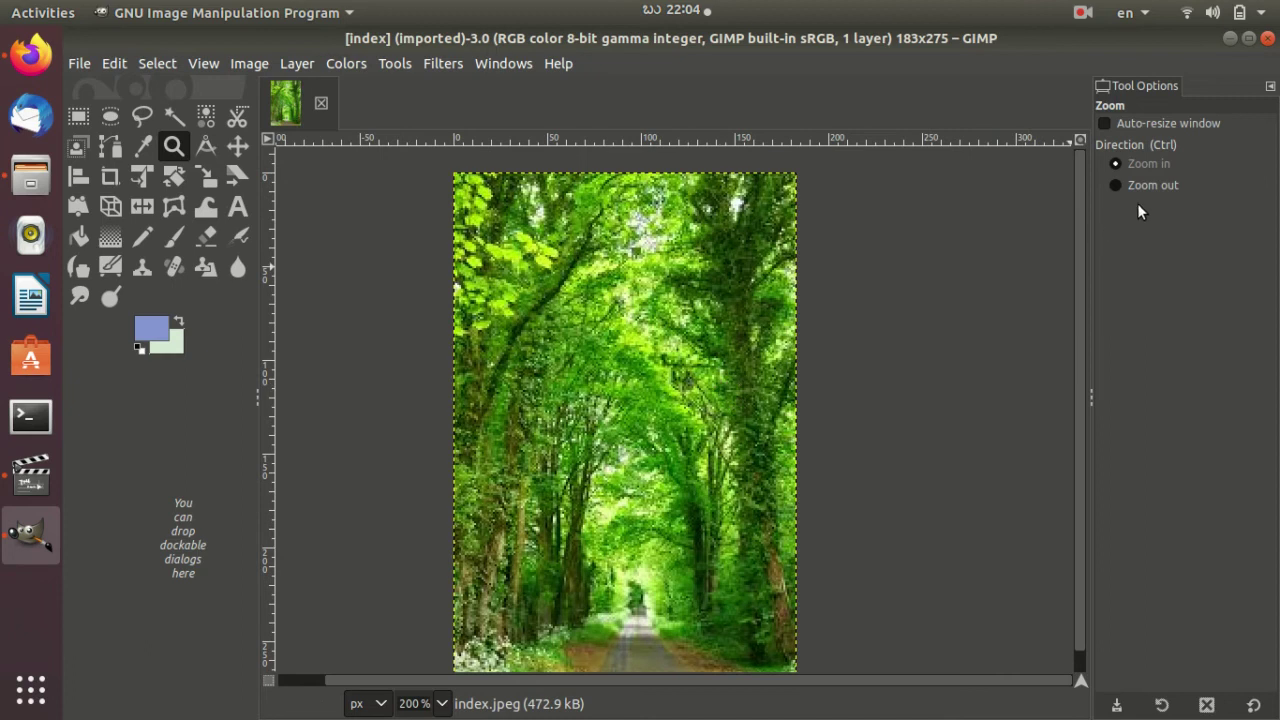
pyautogui.click(110, 297)
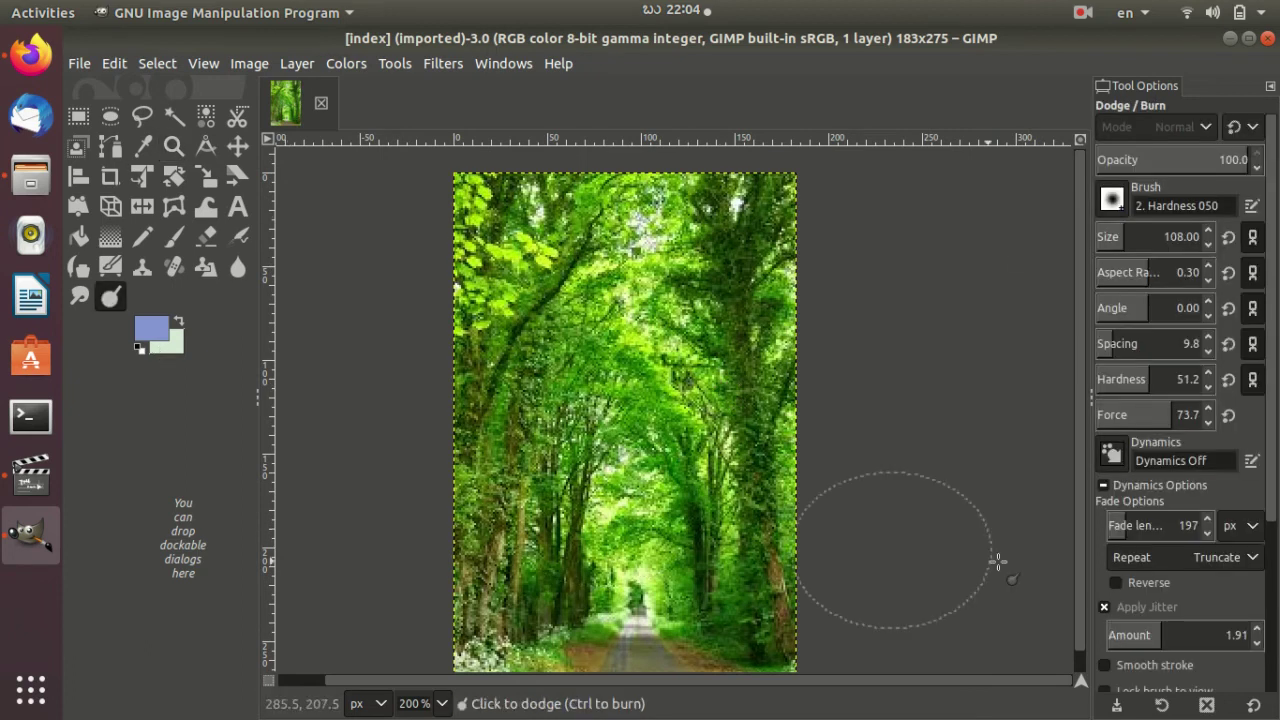
pyautogui.scroll(-2, 1162, 565)
pyautogui.scroll(-5, 1162, 565)
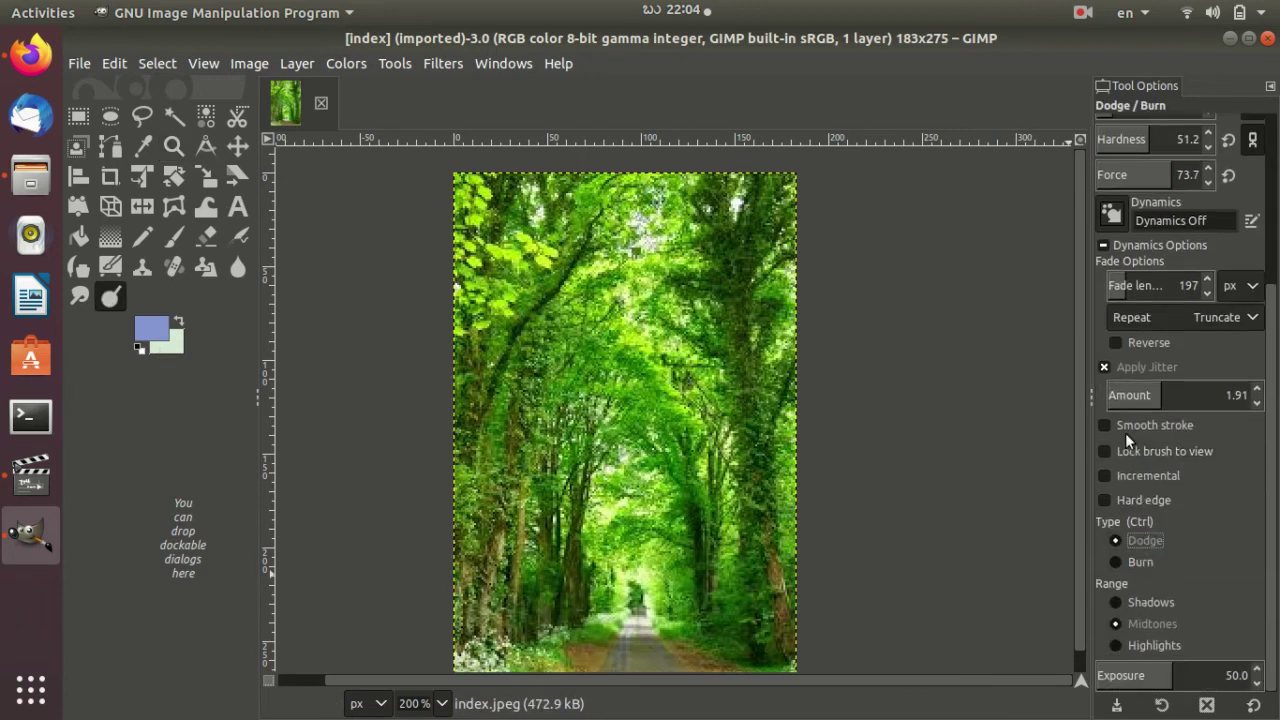
pyautogui.moveTo(740, 300)
pyautogui.mouseDown()
pyautogui.moveTo(695, 363)
pyautogui.moveTo(574, 400)
pyautogui.moveTo(657, 500)
pyautogui.moveTo(668, 574)
pyautogui.moveTo(745, 360)
pyautogui.moveTo(560, 310)
pyautogui.moveTo(636, 264)
pyautogui.moveTo(645, 395)
pyautogui.moveTo(560, 540)
pyautogui.moveTo(790, 380)
pyautogui.moveTo(490, 280)
pyautogui.moveTo(703, 513)
pyautogui.mouseUp()
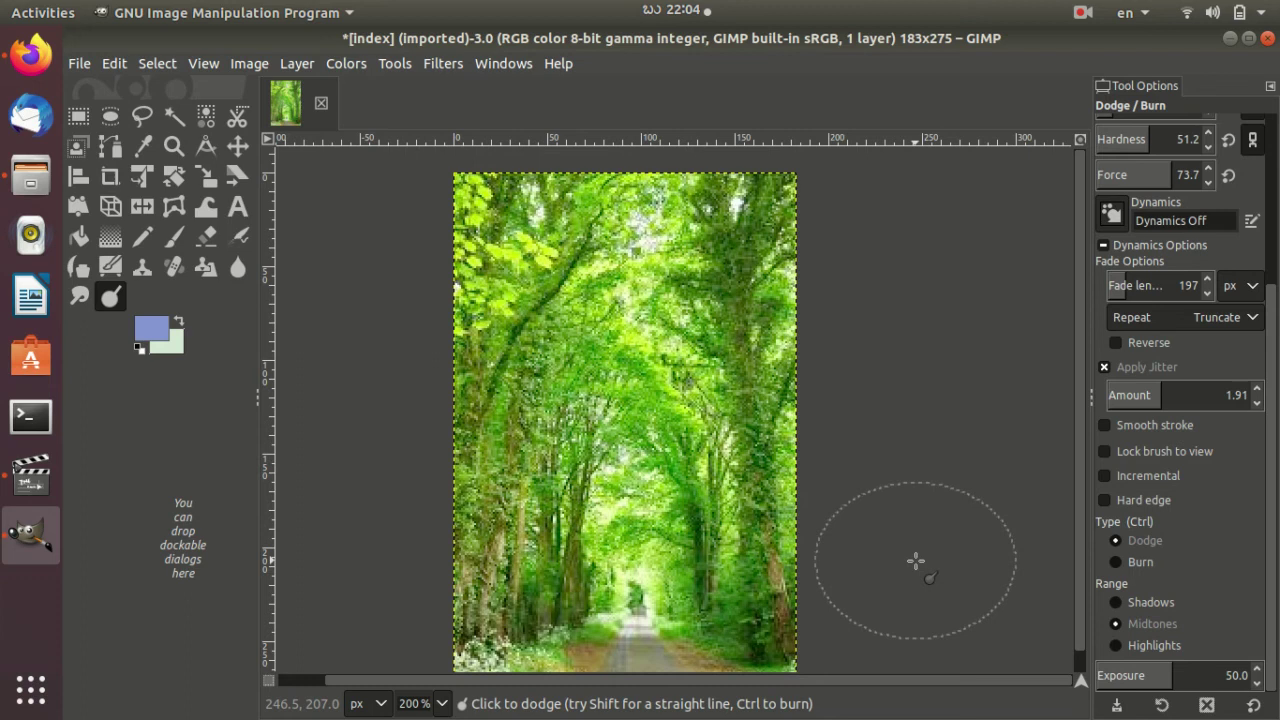
# - Close the green forest photo without saving the changes
pyautogui.scroll(5, 1140, 510)
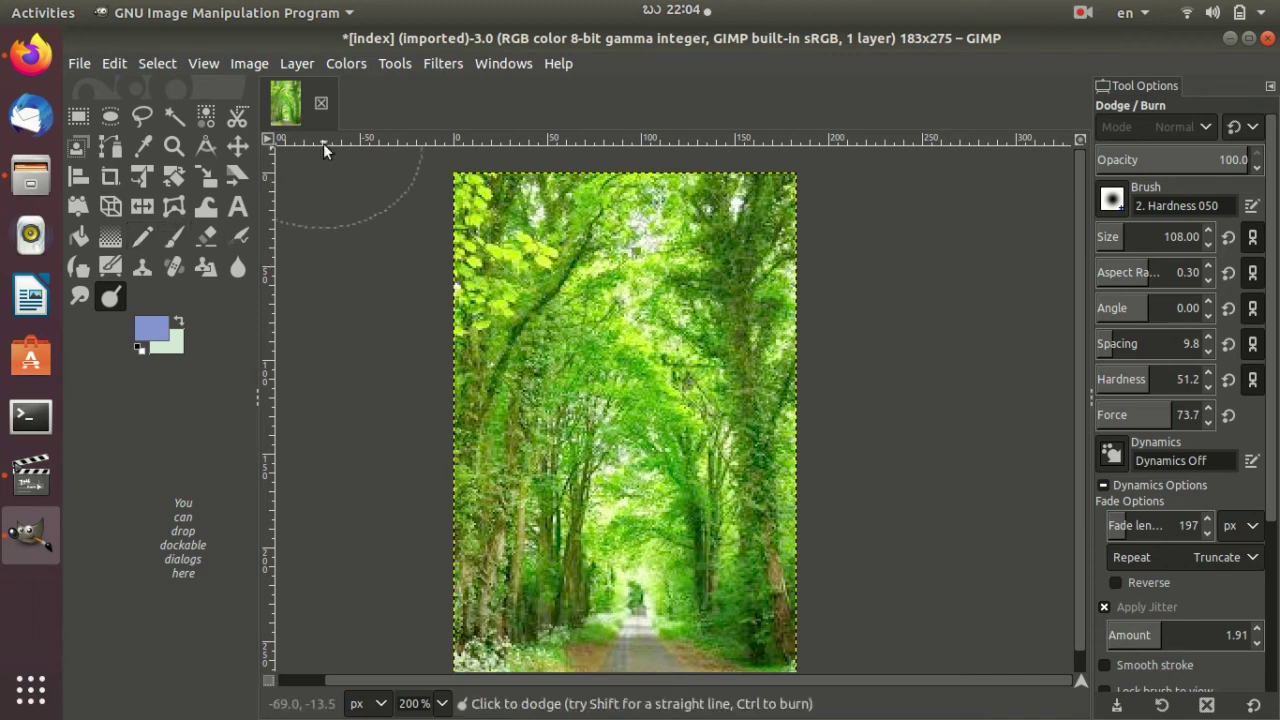
pyautogui.click(322, 104)
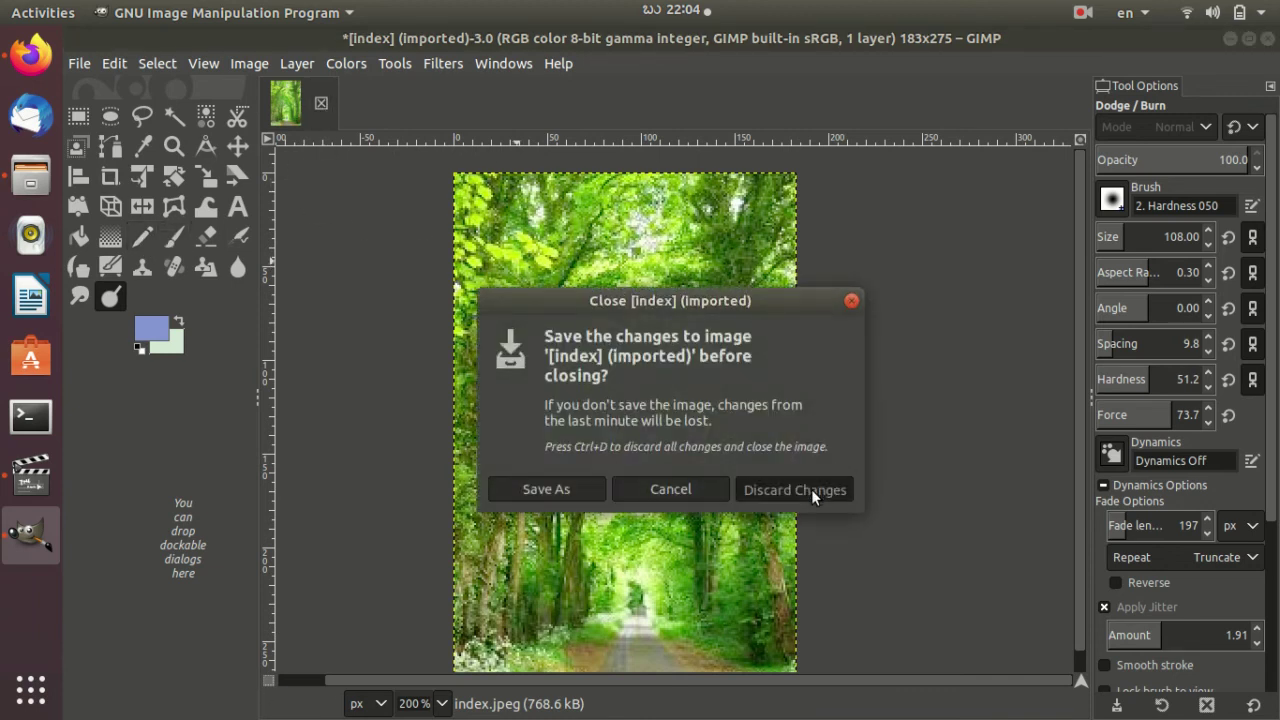
pyautogui.click(811, 492)
# - Create a new blank image at the default 1920×1080 px via File > New
pyautogui.click(78, 63)
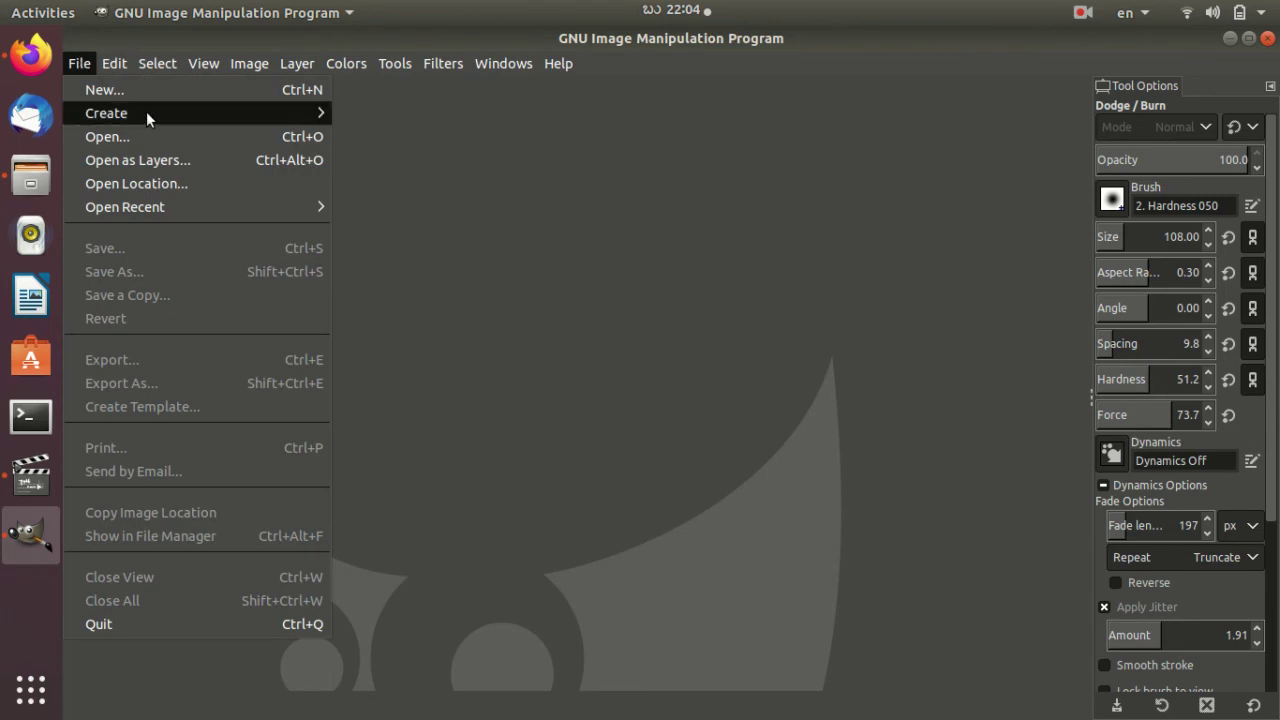
pyautogui.click(153, 90)
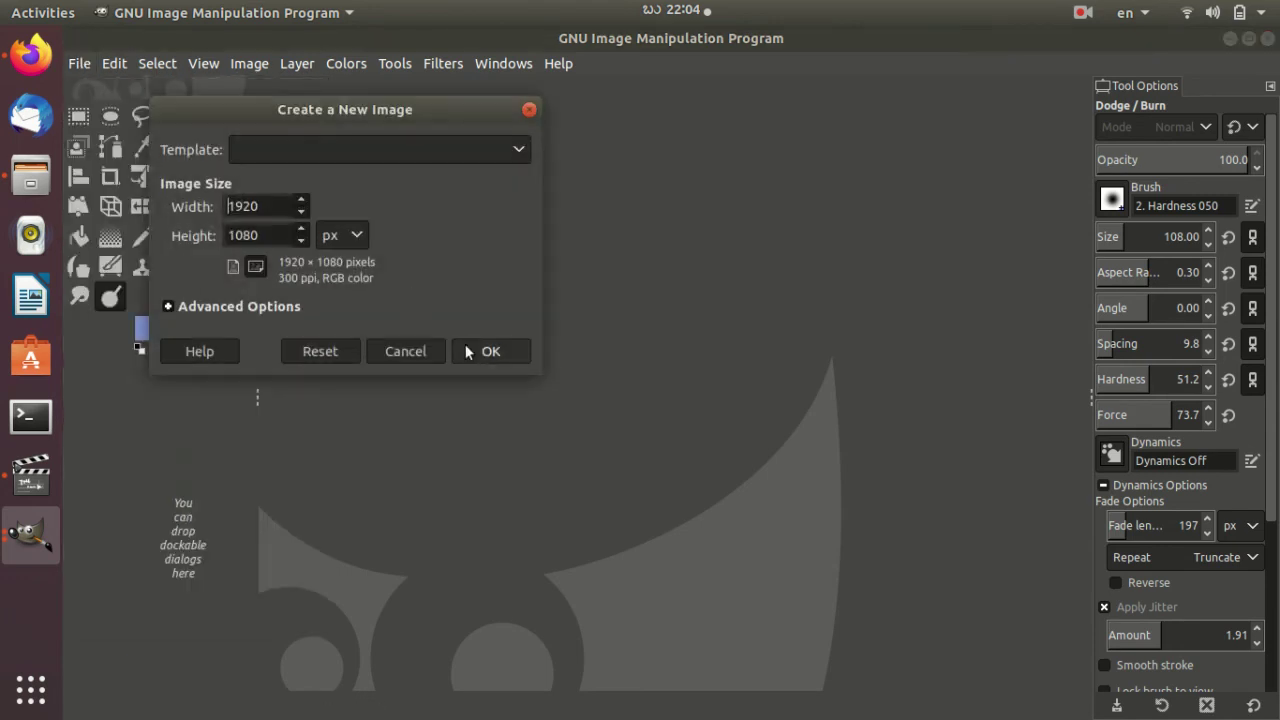
pyautogui.click(491, 353)
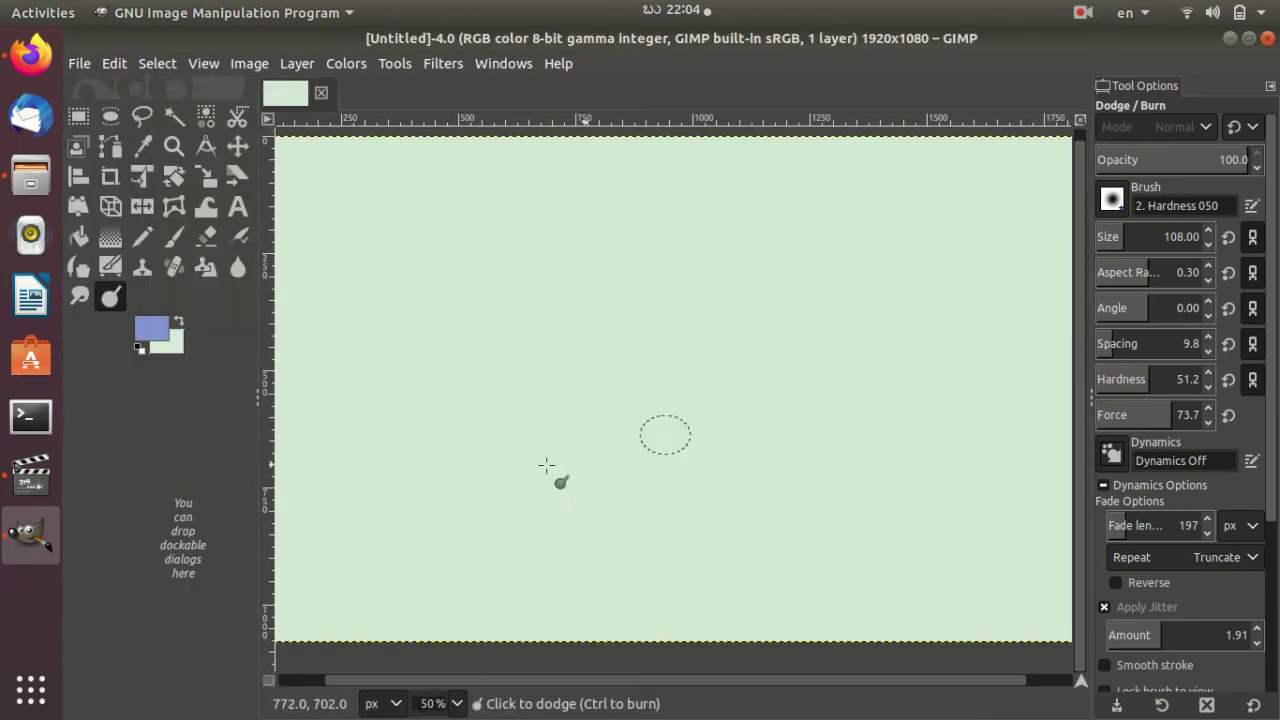
# - Paint a trial blue paintbrush squiggle, switch to the Pencil, and undo the squiggle
pyautogui.click(173, 237)
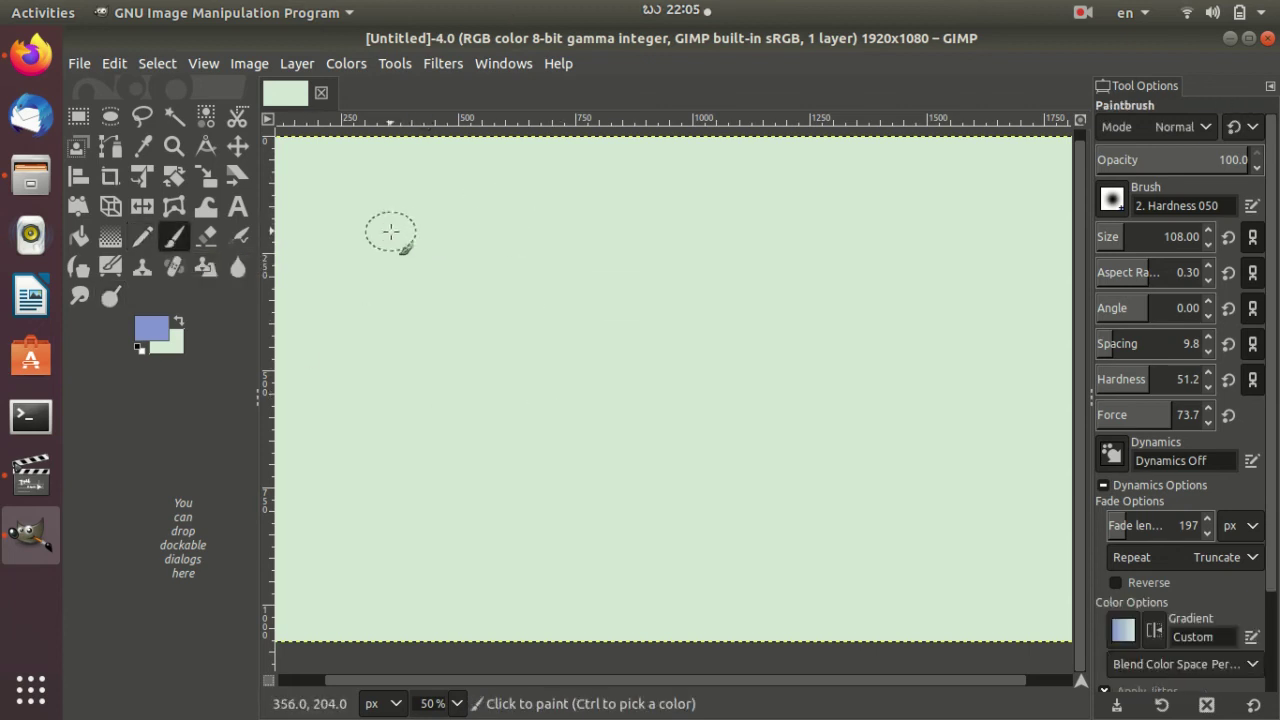
pyautogui.moveTo(390, 232)
pyautogui.mouseDown()
pyautogui.moveTo(394, 282)
pyautogui.moveTo(462, 315)
pyautogui.moveTo(497, 240)
pyautogui.moveTo(598, 322)
pyautogui.moveTo(643, 268)
pyautogui.mouseUp()
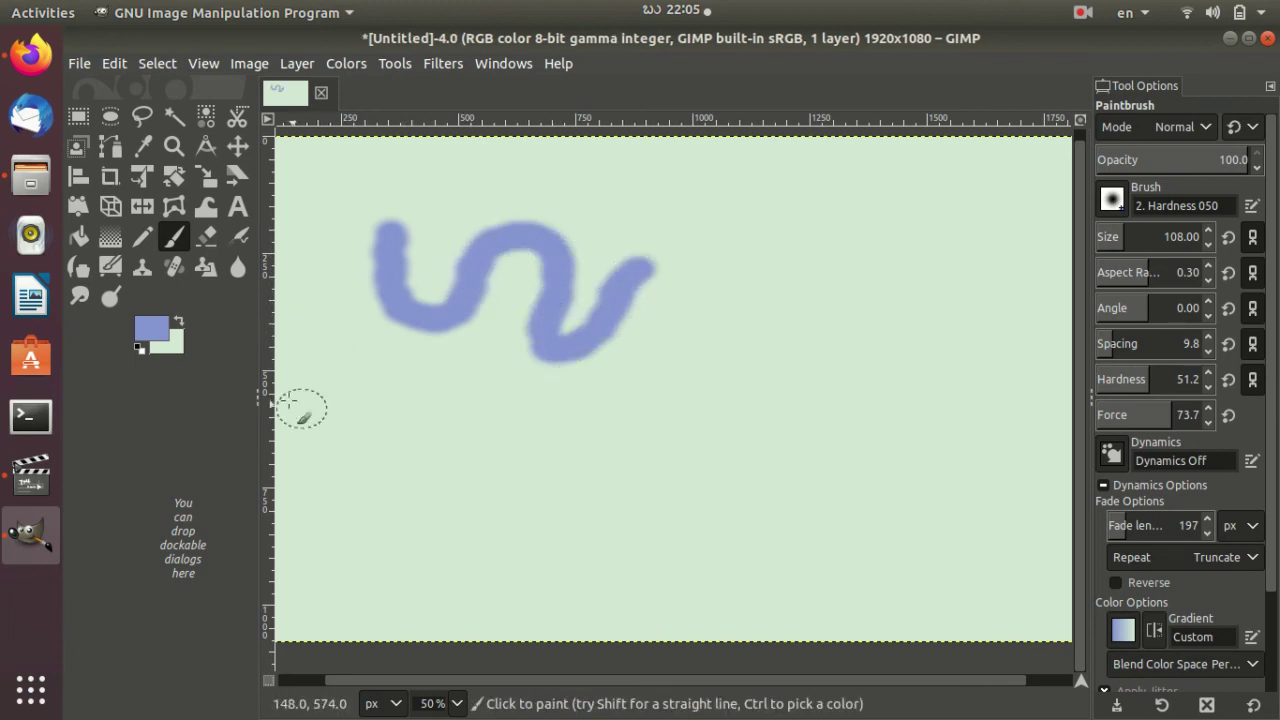
pyautogui.click(142, 236)
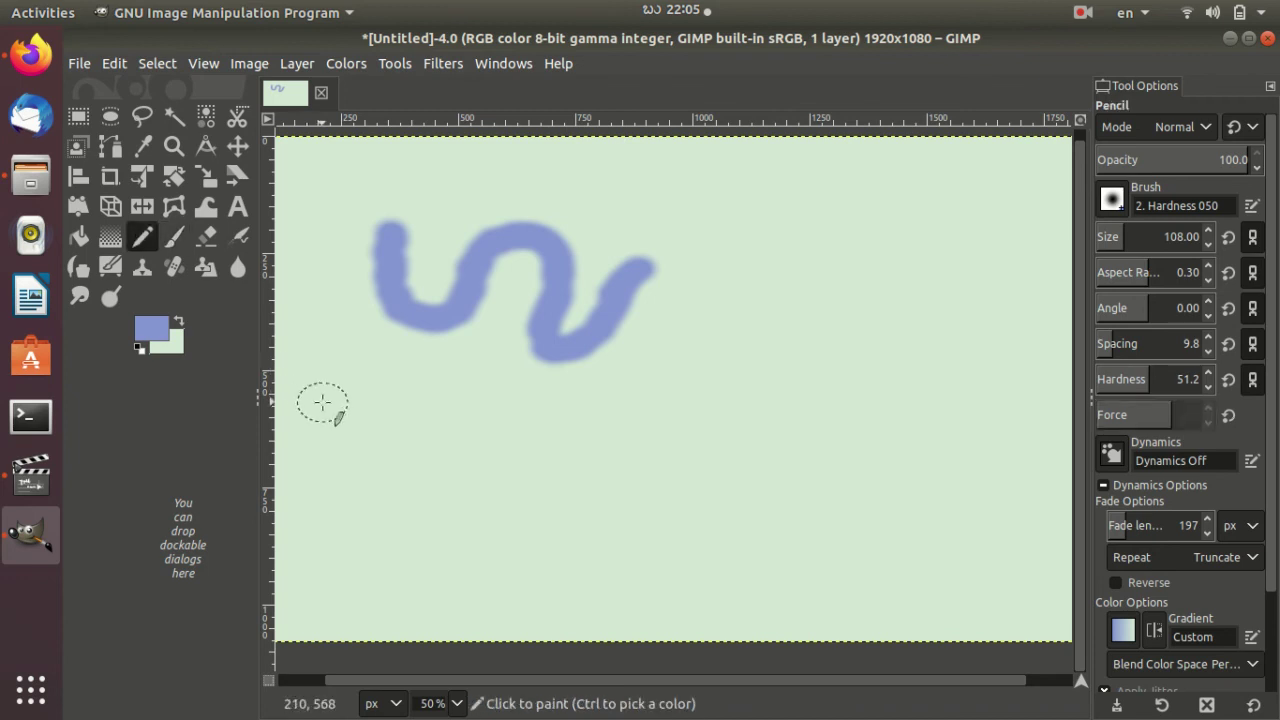
pyautogui.hotkey('ctrl', 'z')
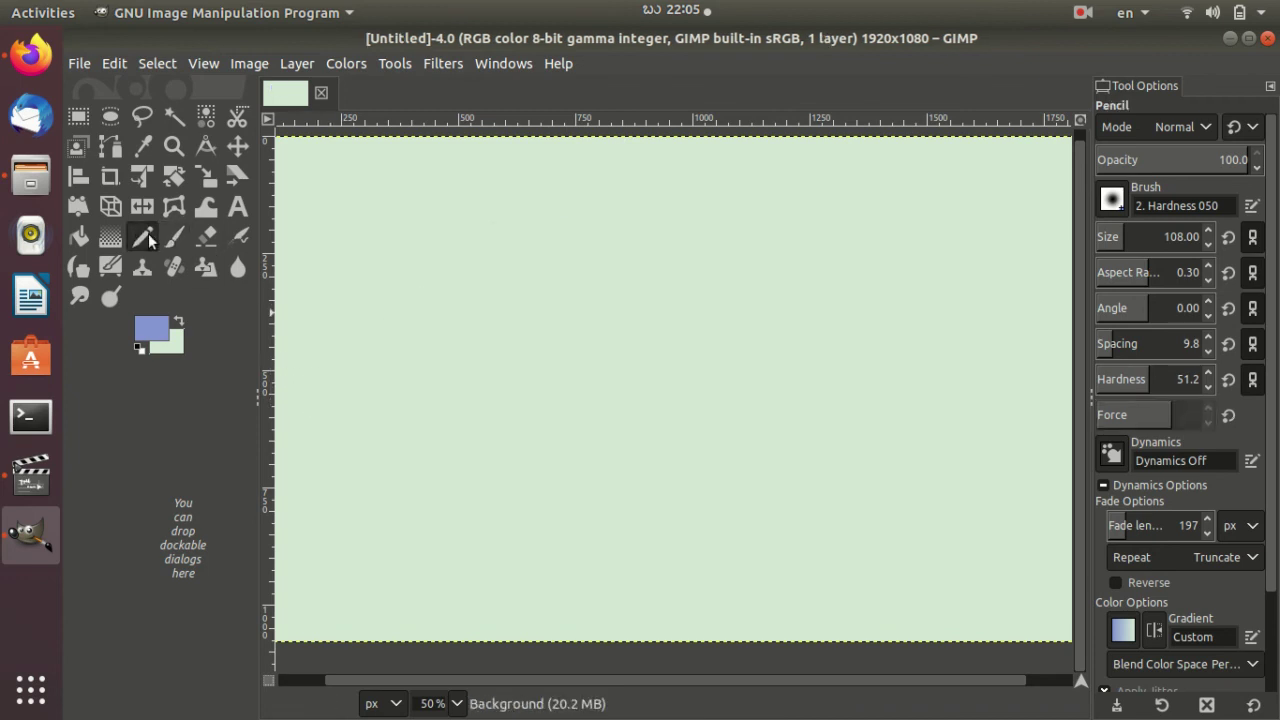
# - Draw a thick blue pencil line across the top, then enable jitter at amount 2.49
pyautogui.moveTo(383, 238); pyautogui.dragTo(862, 254)
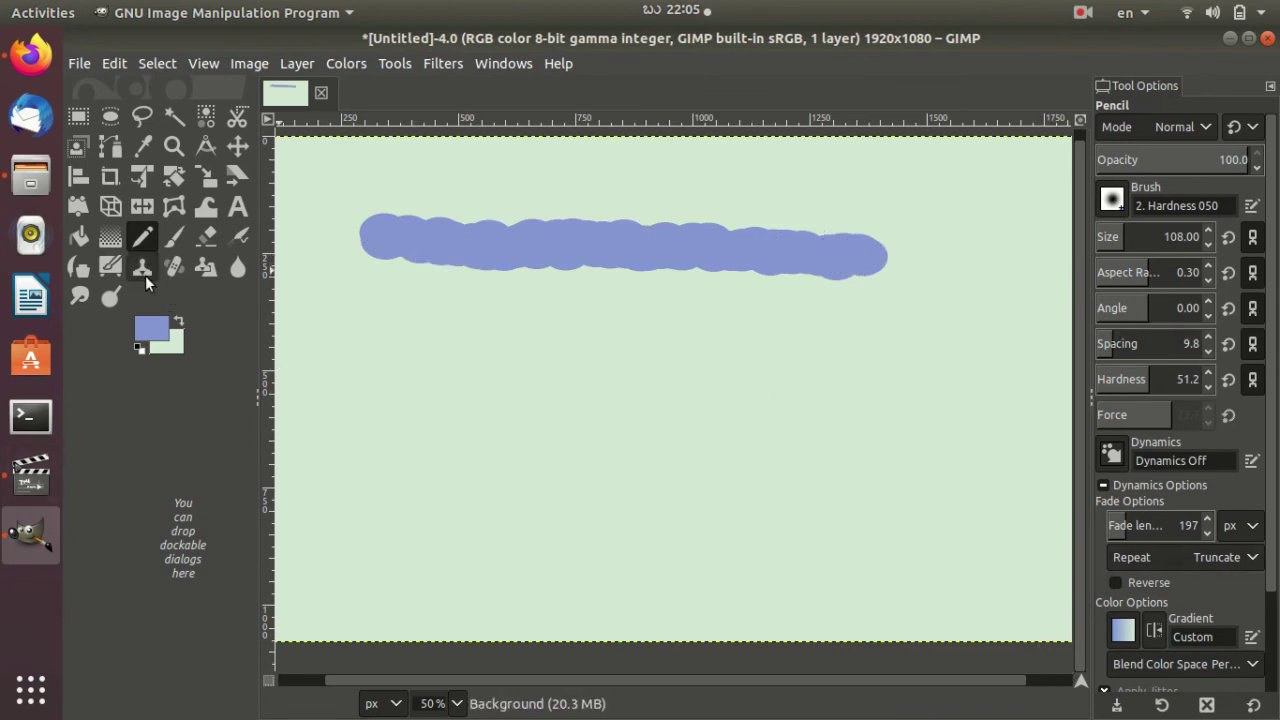
pyautogui.scroll(-3, 1215, 541)
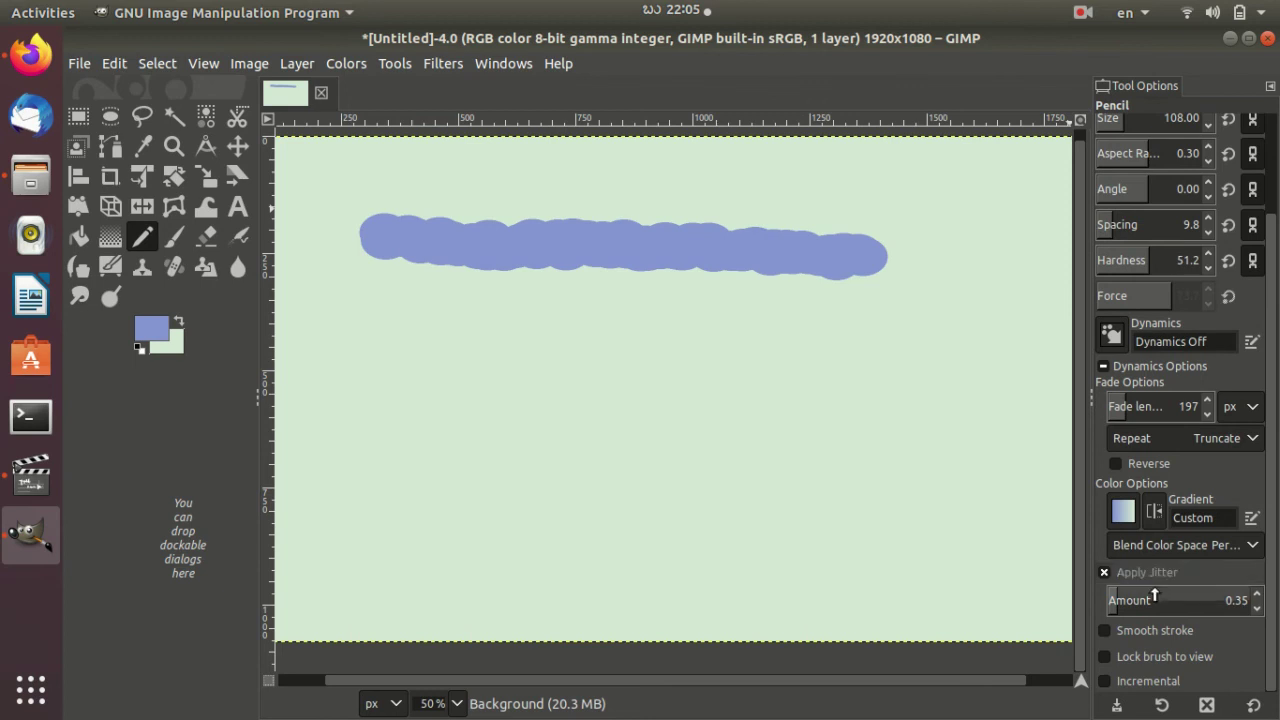
pyautogui.scroll(1, 1127, 571)
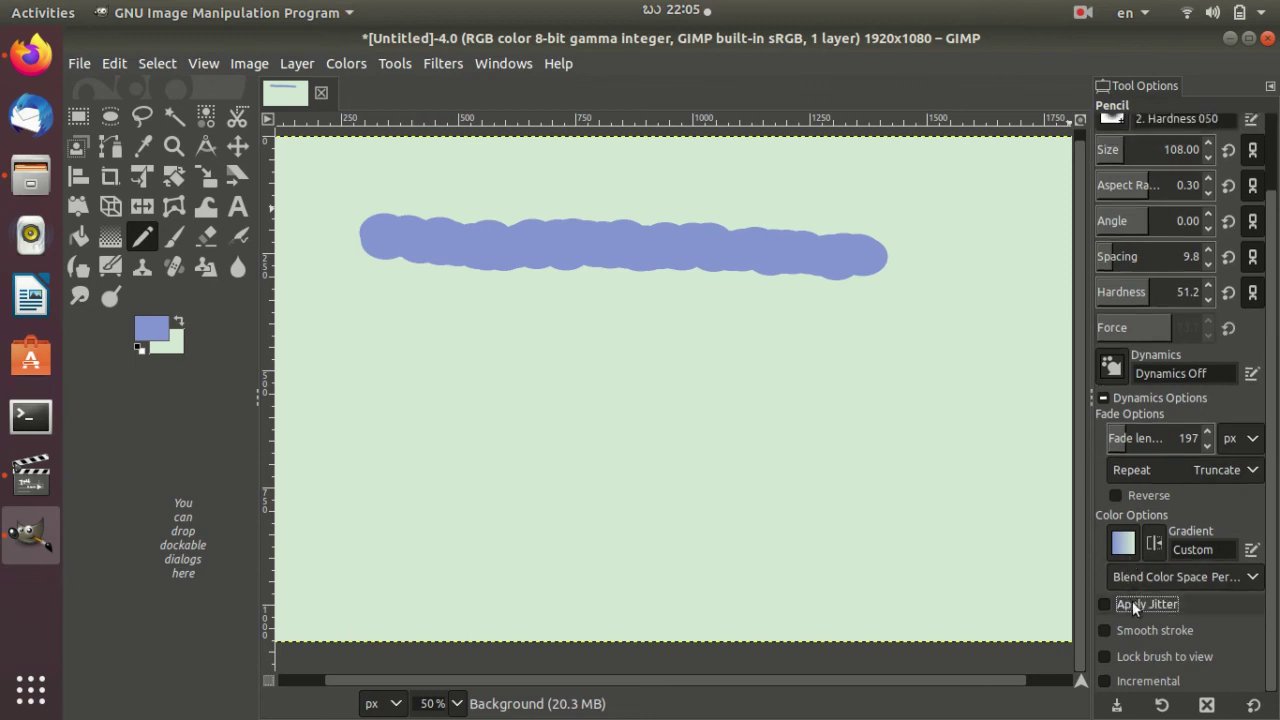
pyautogui.click(1132, 603)
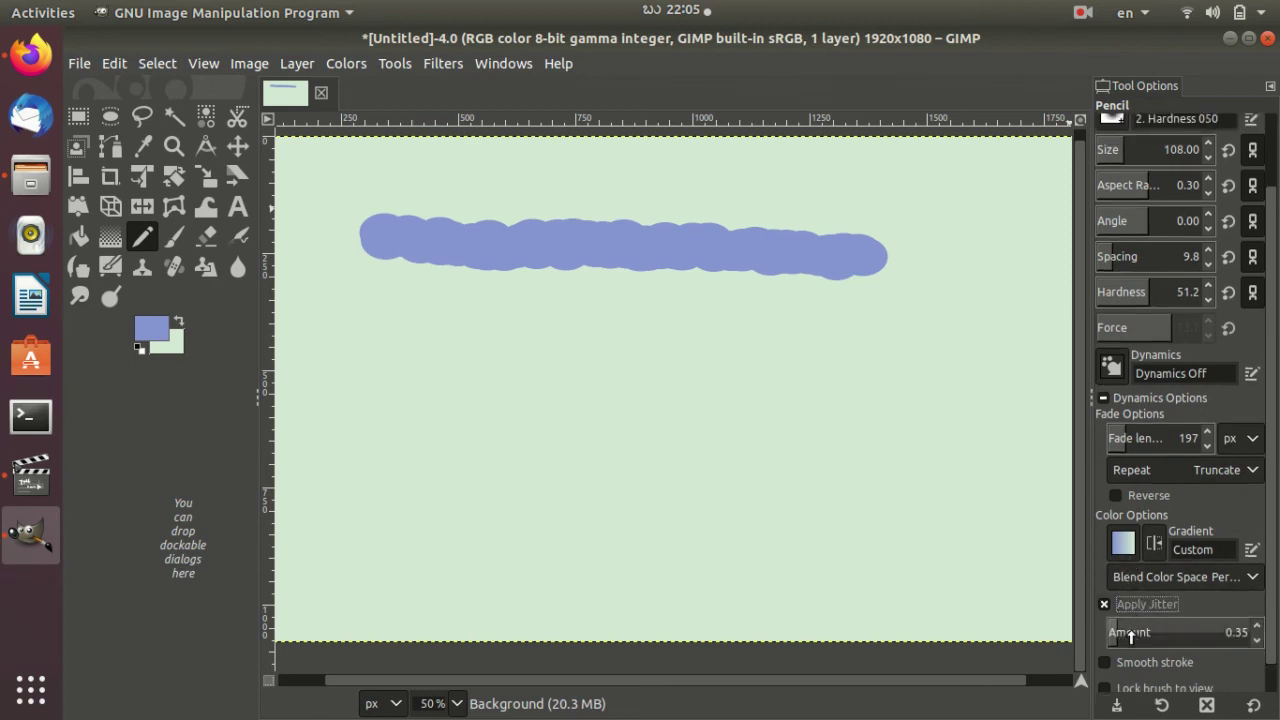
pyautogui.click(1256, 628)
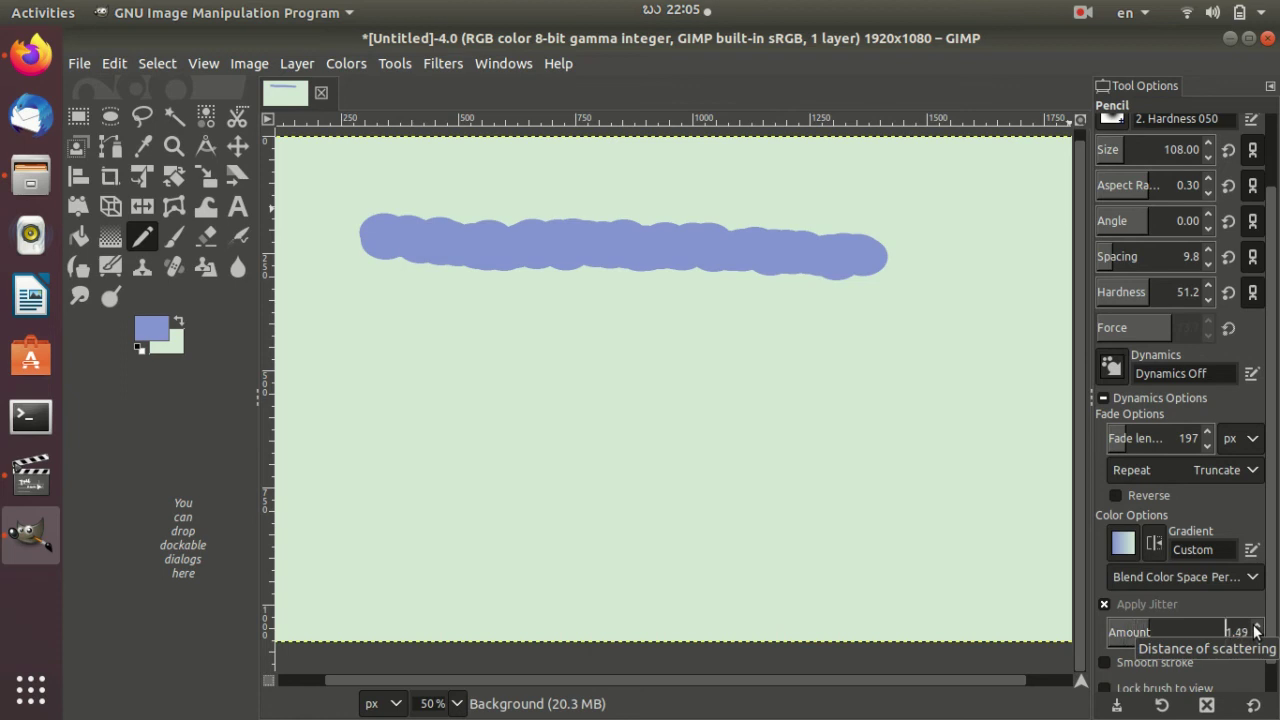
# - Draw jittered pencil strokes across the top and lower part of the canvas
pyautogui.moveTo(355, 362)
pyautogui.mouseDown()
pyautogui.moveTo(754, 428)
pyautogui.moveTo(988, 222)
pyautogui.mouseUp()
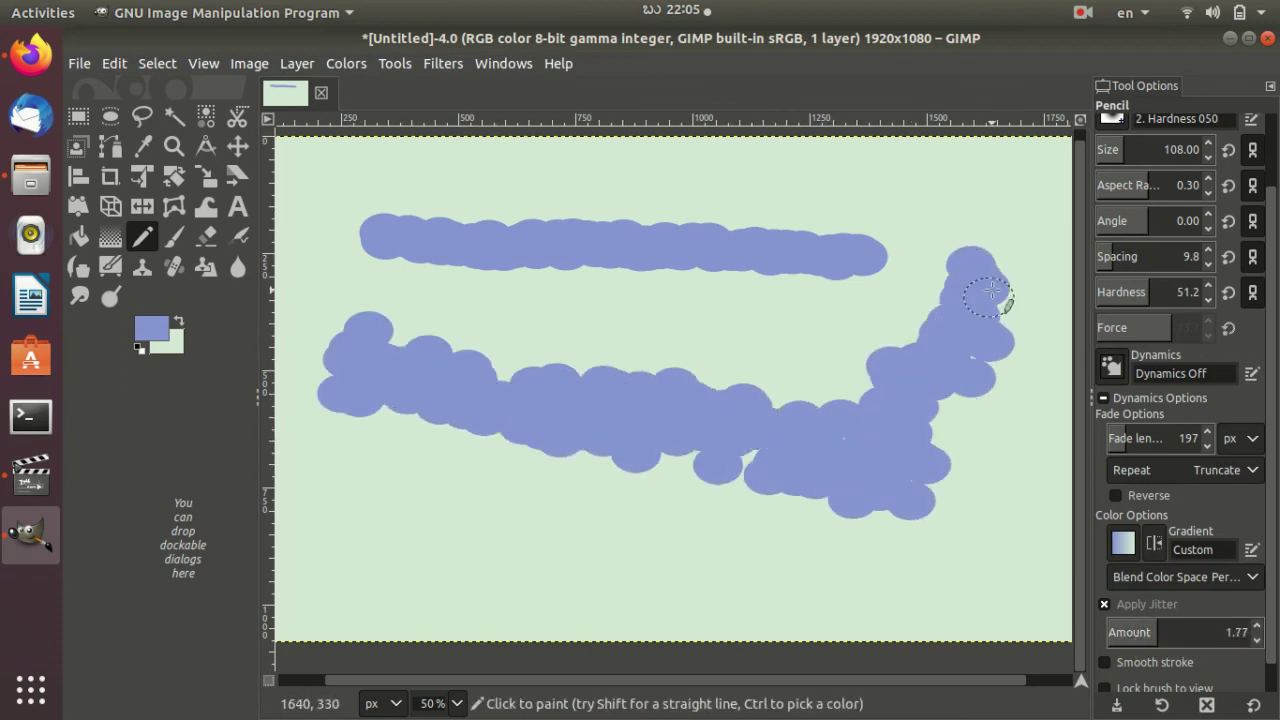
pyautogui.moveTo(988, 222); pyautogui.dragTo(630, 210)
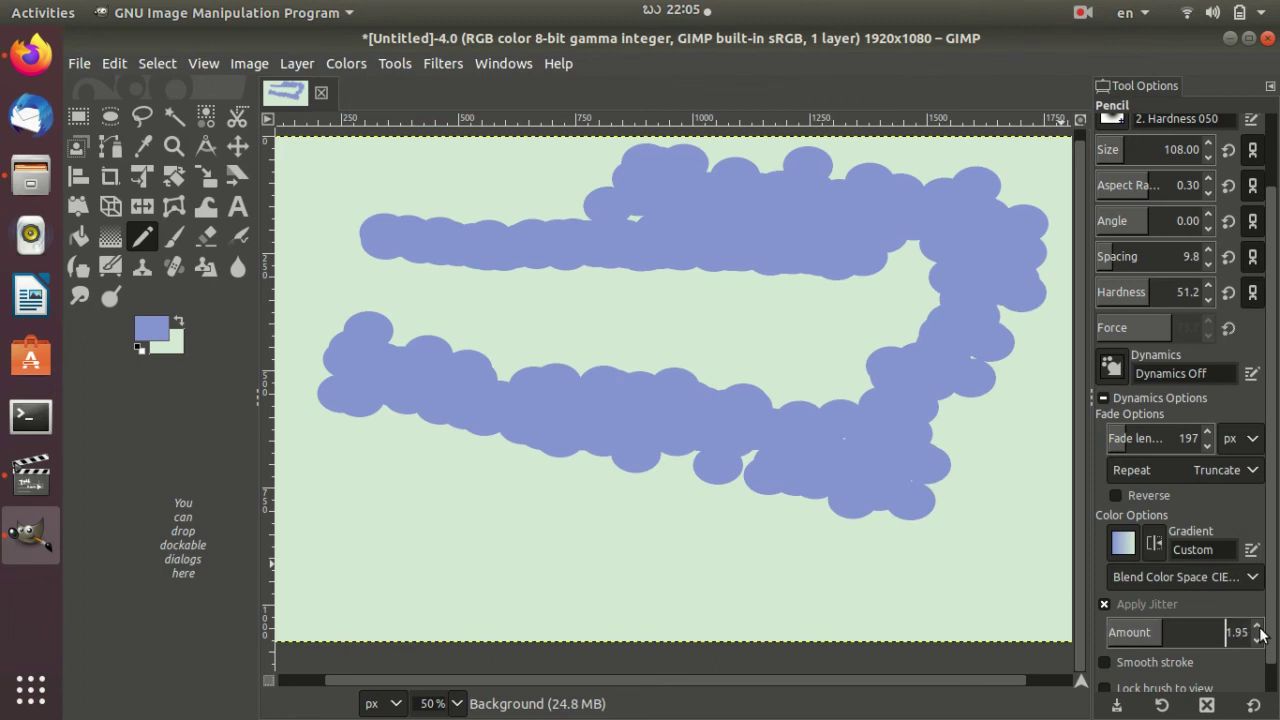
pyautogui.moveTo(668, 566)
pyautogui.mouseDown()
pyautogui.moveTo(434, 527)
pyautogui.moveTo(757, 586)
pyautogui.moveTo(931, 563)
pyautogui.mouseUp()
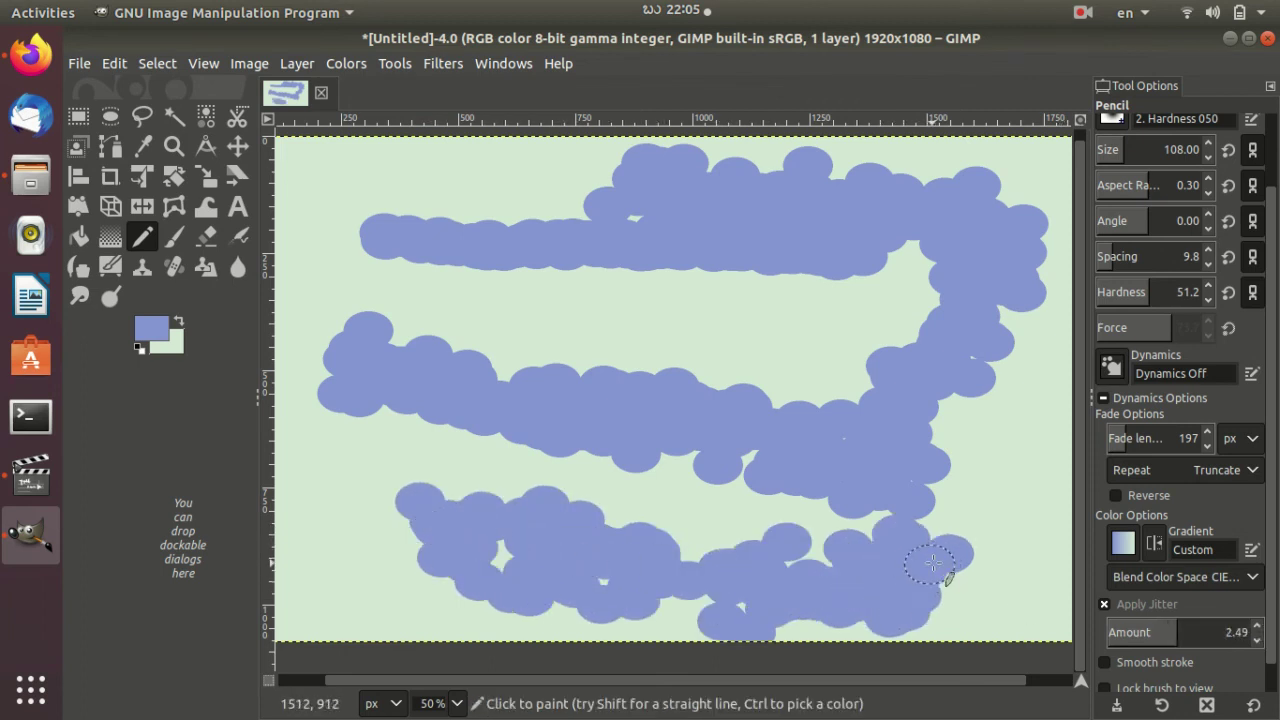
pyautogui.moveTo(984, 518); pyautogui.dragTo(1000, 455)
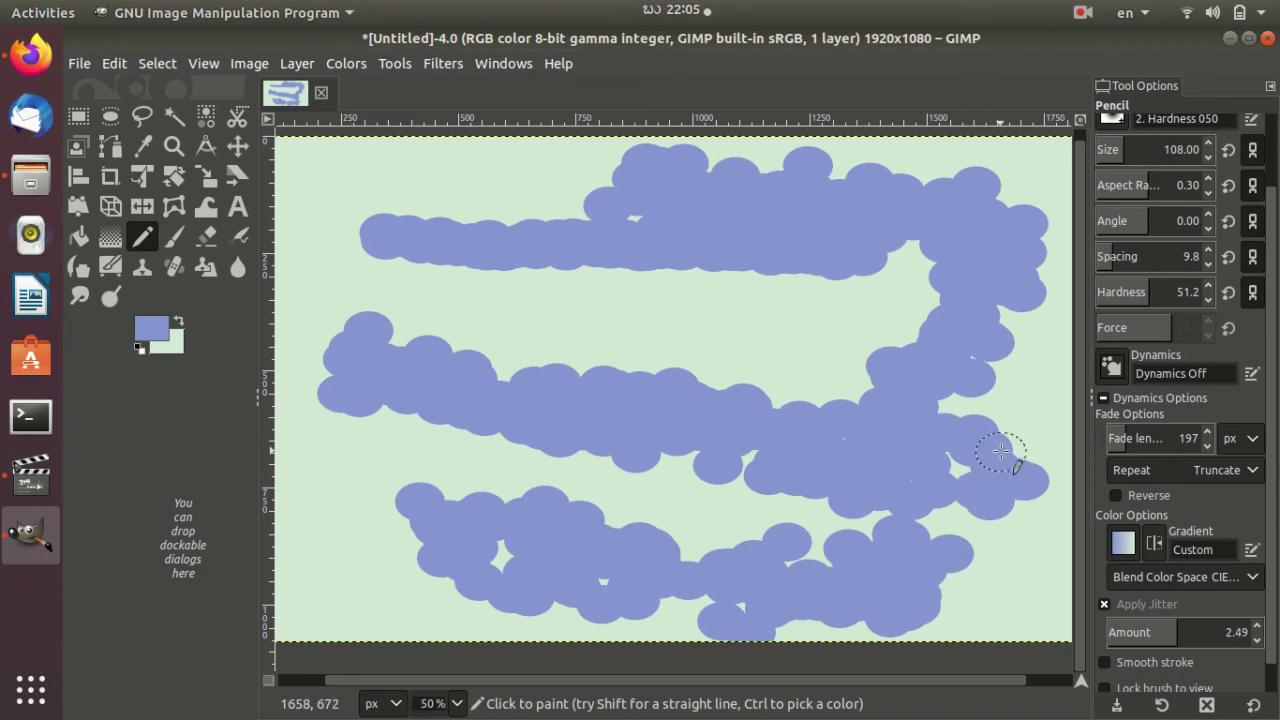
pyautogui.click(173, 236)
# - Try paintbrush strokes, then undo strokes until only the top blue band remains
pyautogui.moveTo(501, 318)
pyautogui.mouseDown()
pyautogui.moveTo(737, 357)
pyautogui.moveTo(863, 320)
pyautogui.moveTo(566, 303)
pyautogui.moveTo(384, 232)
pyautogui.mouseUp()
pyautogui.hotkey('ctrl', 'z')
pyautogui.hotkey('ctrl', 'z')
pyautogui.hotkey('ctrl', 'z')
pyautogui.hotkey('ctrl', 'z')
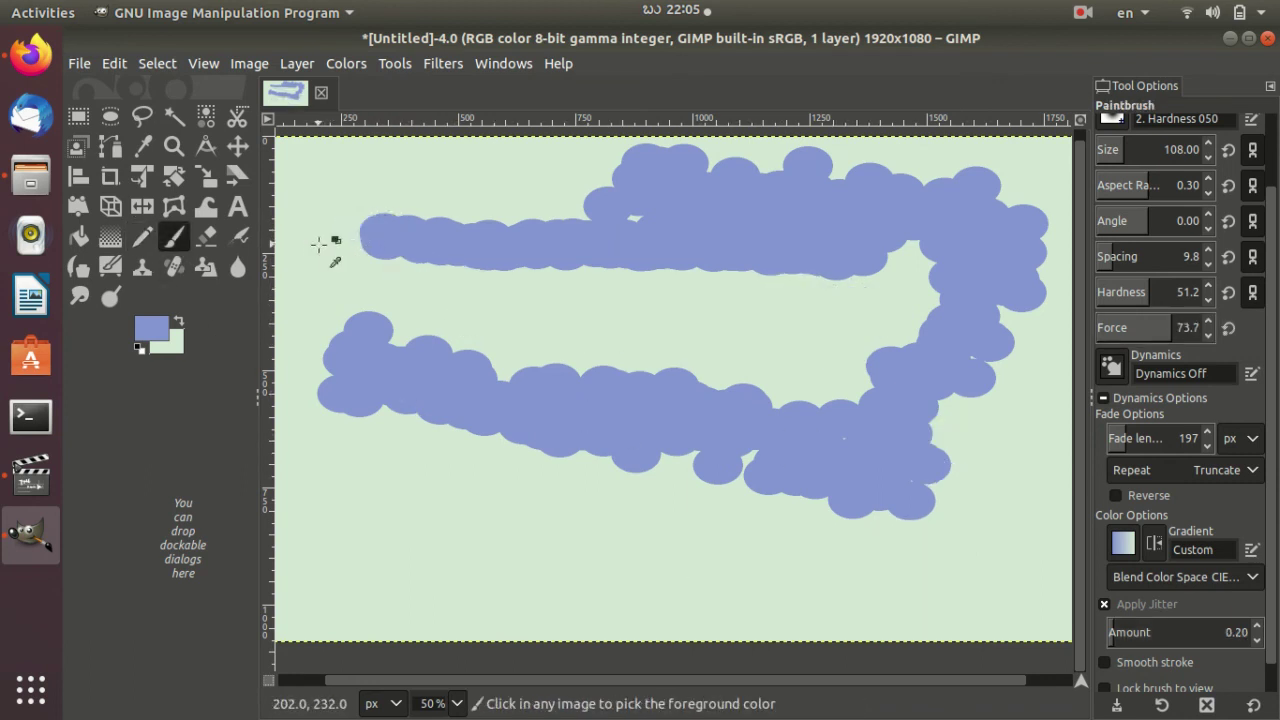
pyautogui.hotkey('ctrl', 'z')
pyautogui.moveTo(350, 298)
pyautogui.mouseDown()
pyautogui.moveTo(857, 434)
pyautogui.moveTo(925, 412)
pyautogui.mouseUp()
pyautogui.hotkey('ctrl', 'z')
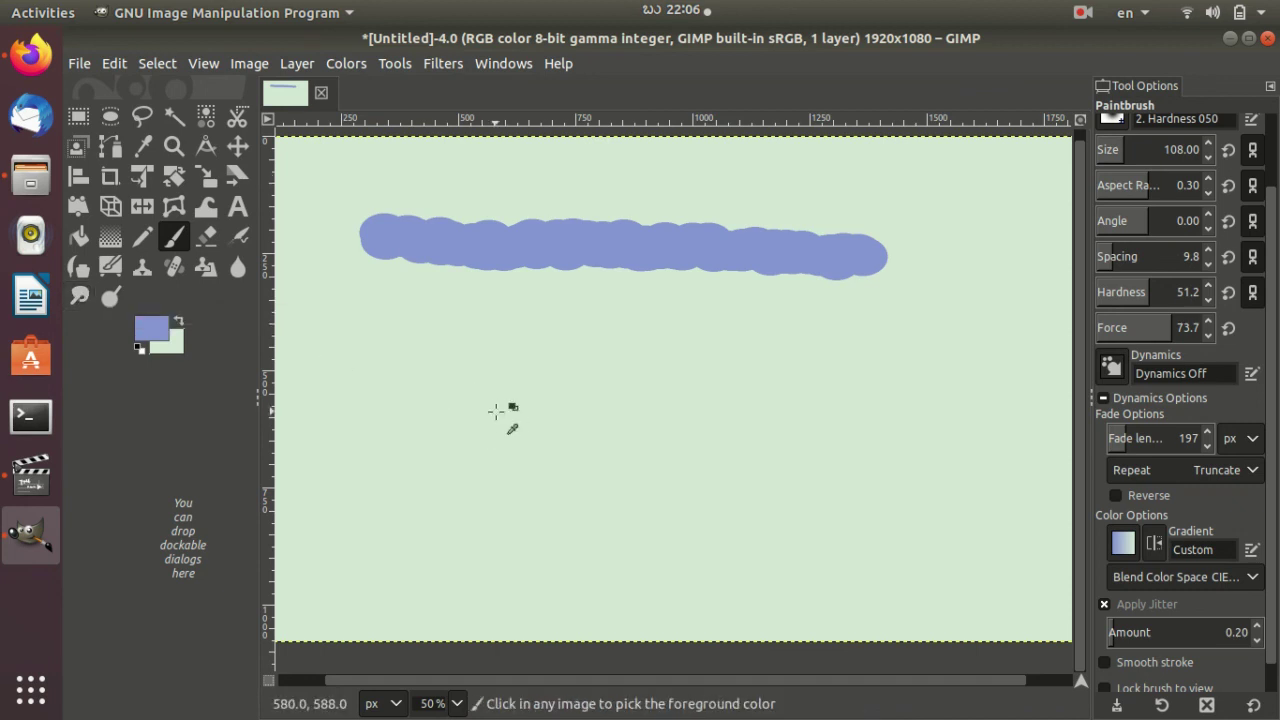
# - Discard the untitled canvas unsaved and open road-1072823__340.jpg
pyautogui.click(320, 93)
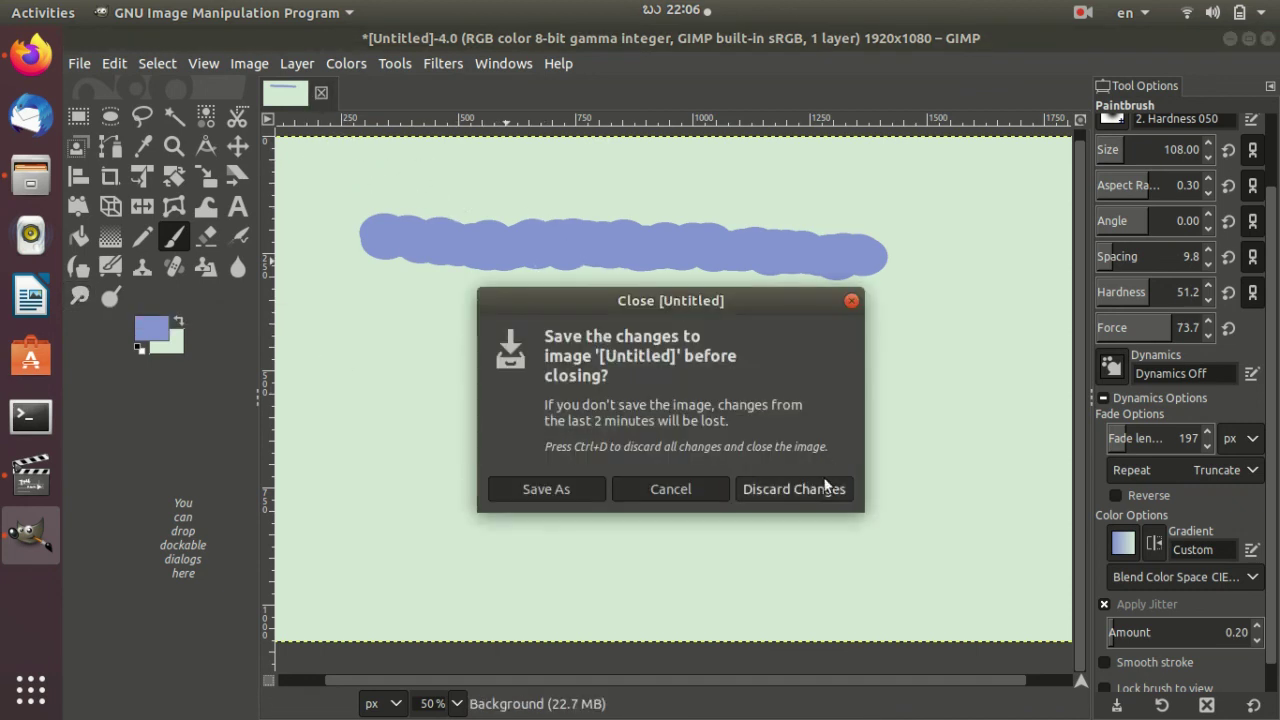
pyautogui.click(800, 490)
pyautogui.click(79, 63)
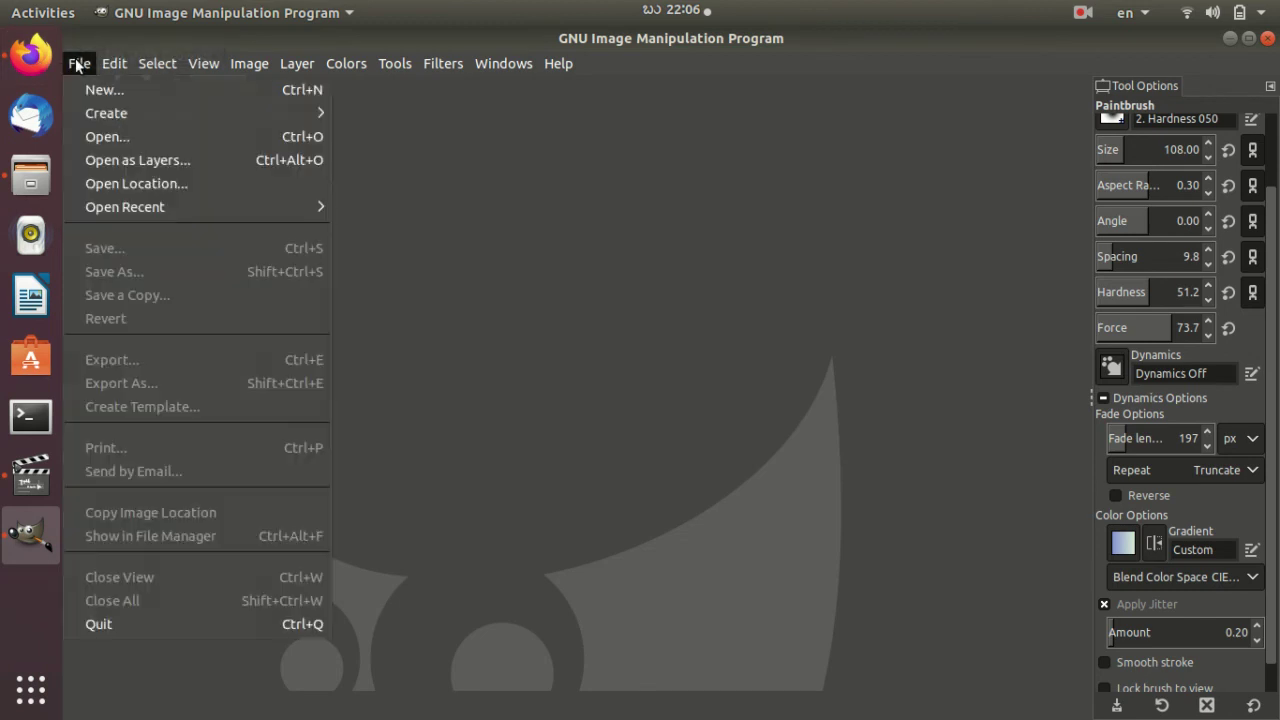
pyautogui.click(151, 137)
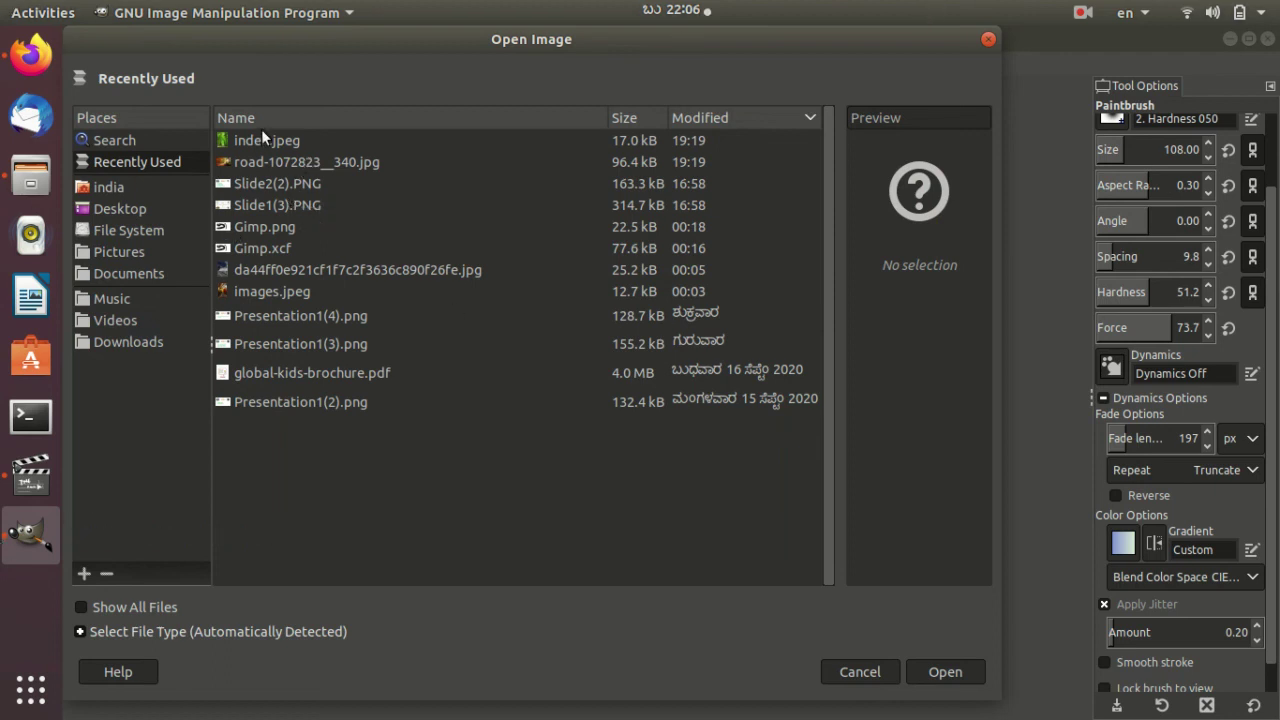
pyautogui.click(261, 163)
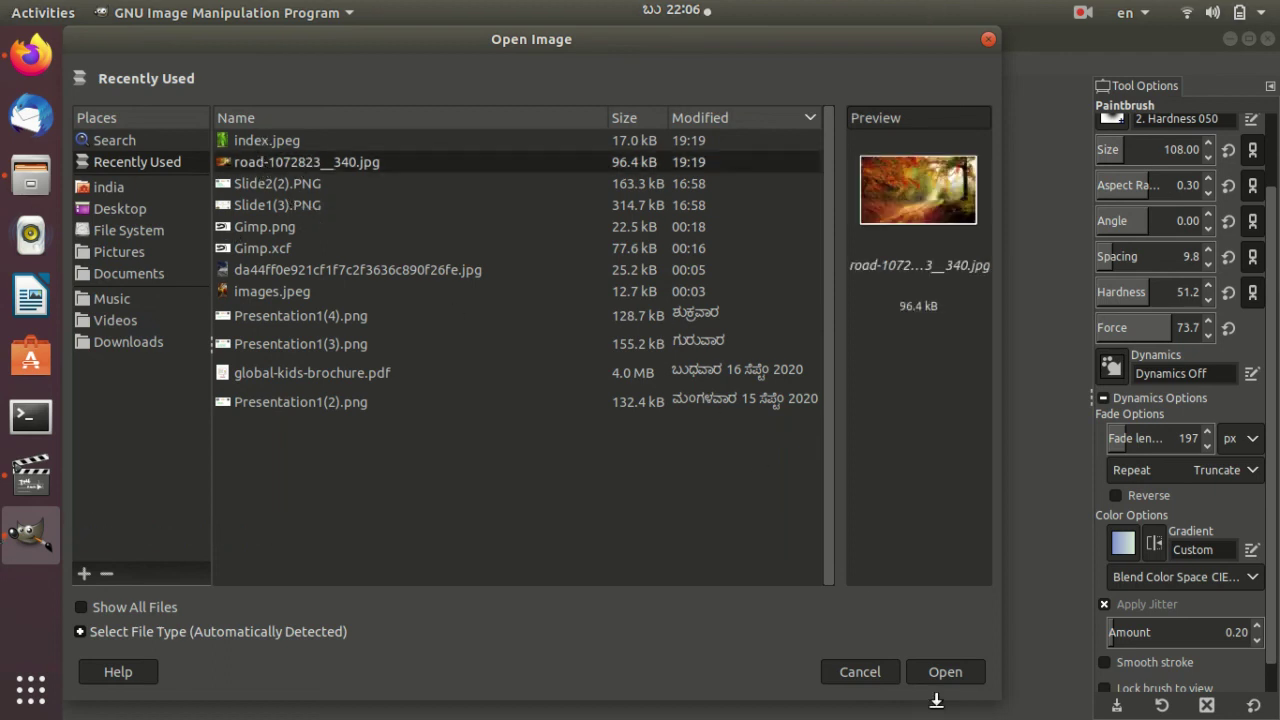
pyautogui.click(944, 672)
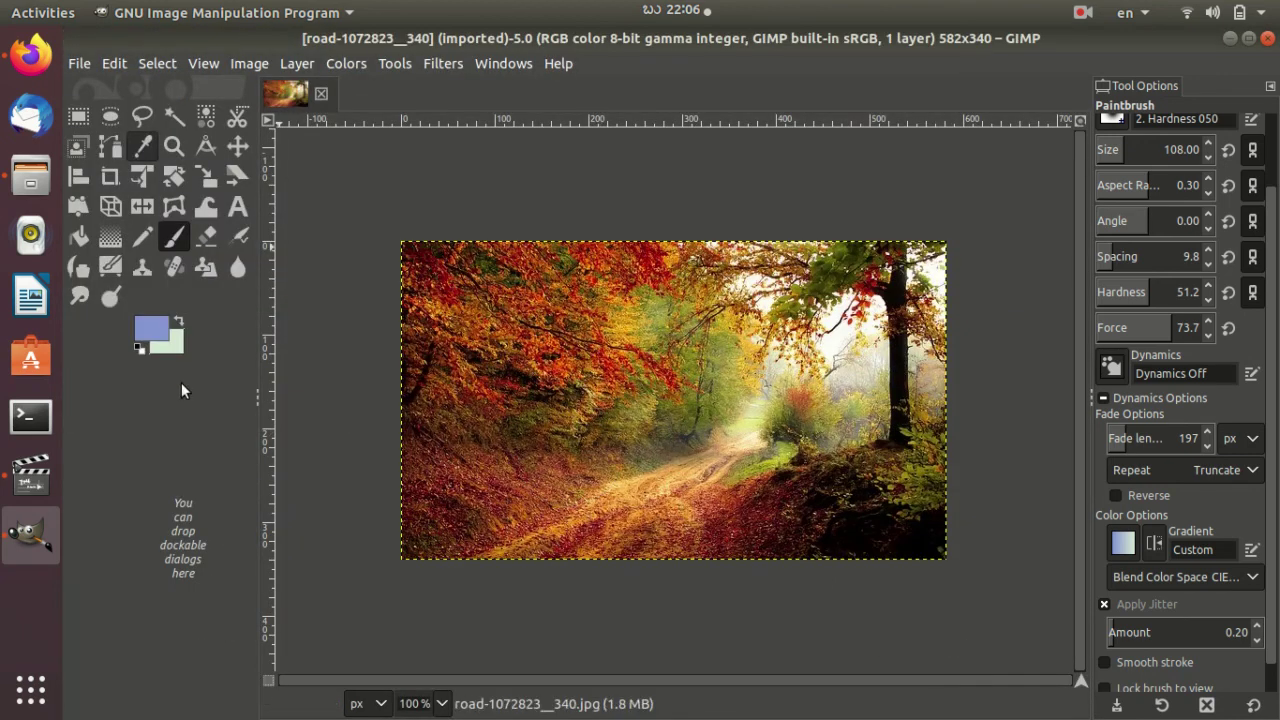
# - Smudge streaks across the top and middle of the road photo, undoing one stroke
pyautogui.click(85, 295)
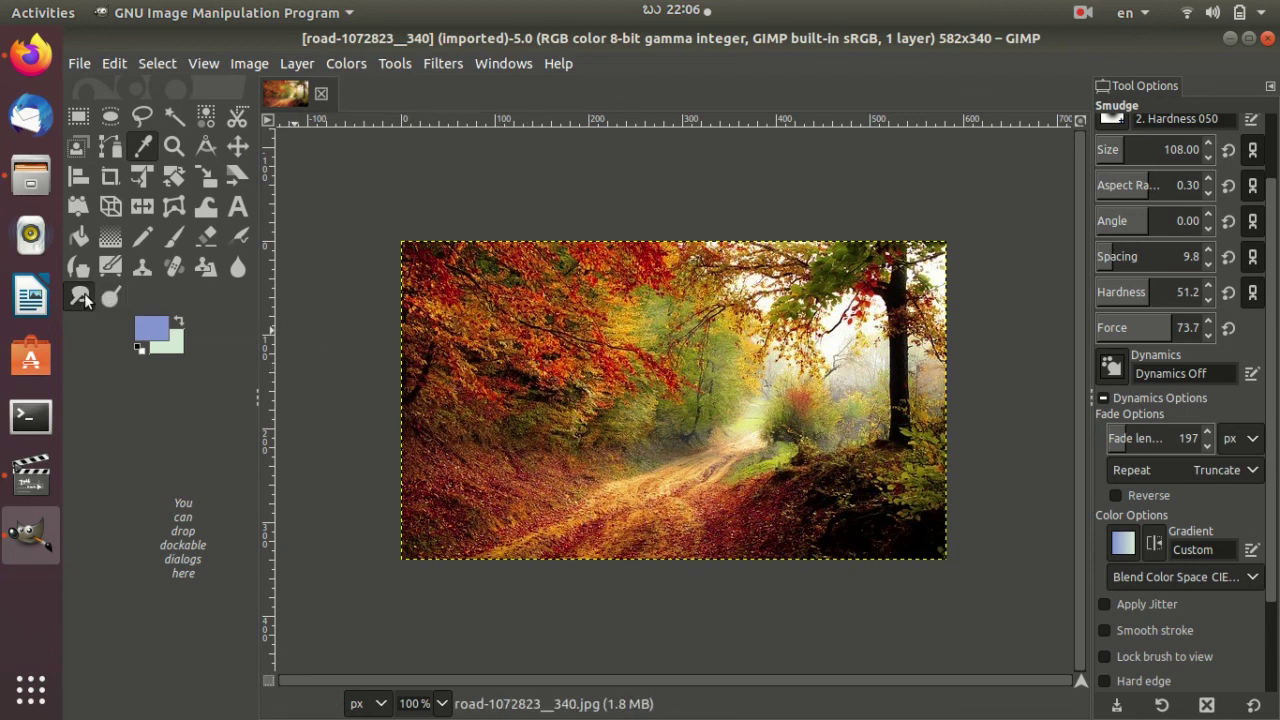
pyautogui.moveTo(847, 418)
pyautogui.mouseDown()
pyautogui.moveTo(823, 402)
pyautogui.moveTo(879, 272)
pyautogui.moveTo(582, 281)
pyautogui.moveTo(450, 265)
pyautogui.mouseUp()
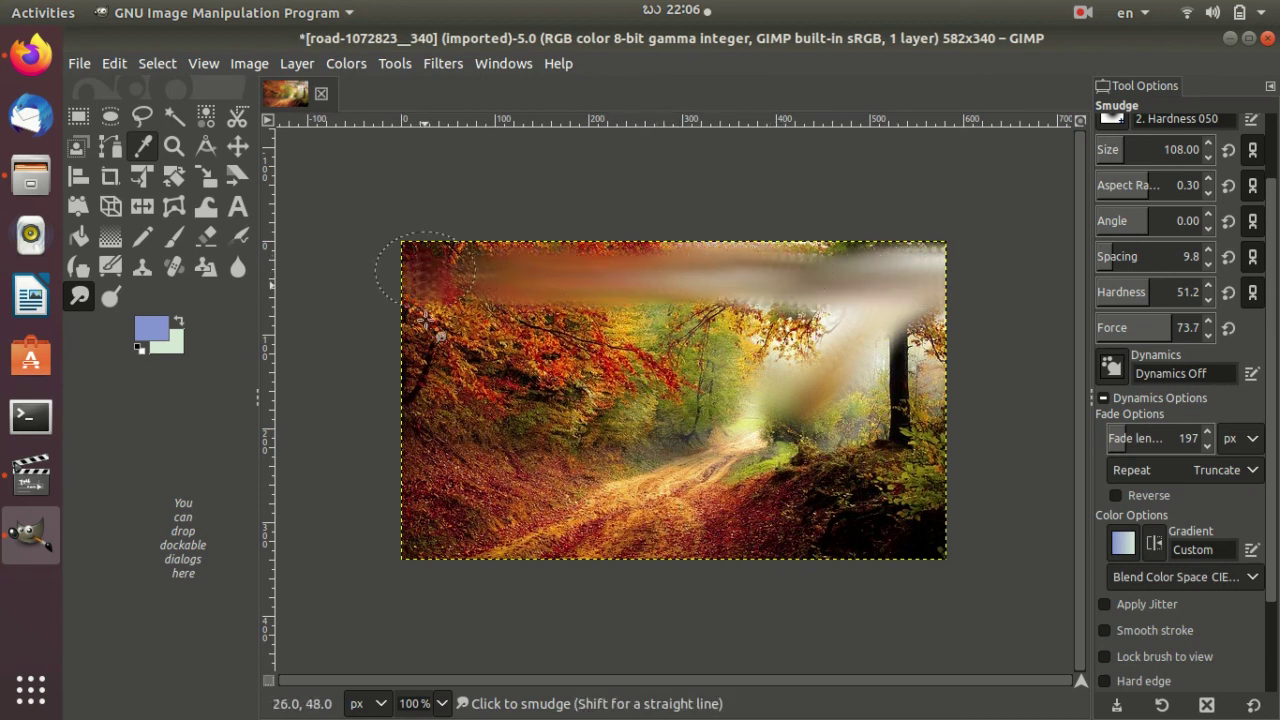
pyautogui.moveTo(424, 318)
pyautogui.mouseDown()
pyautogui.moveTo(429, 517)
pyautogui.moveTo(586, 557)
pyautogui.moveTo(716, 531)
pyautogui.moveTo(888, 532)
pyautogui.moveTo(926, 318)
pyautogui.mouseUp()
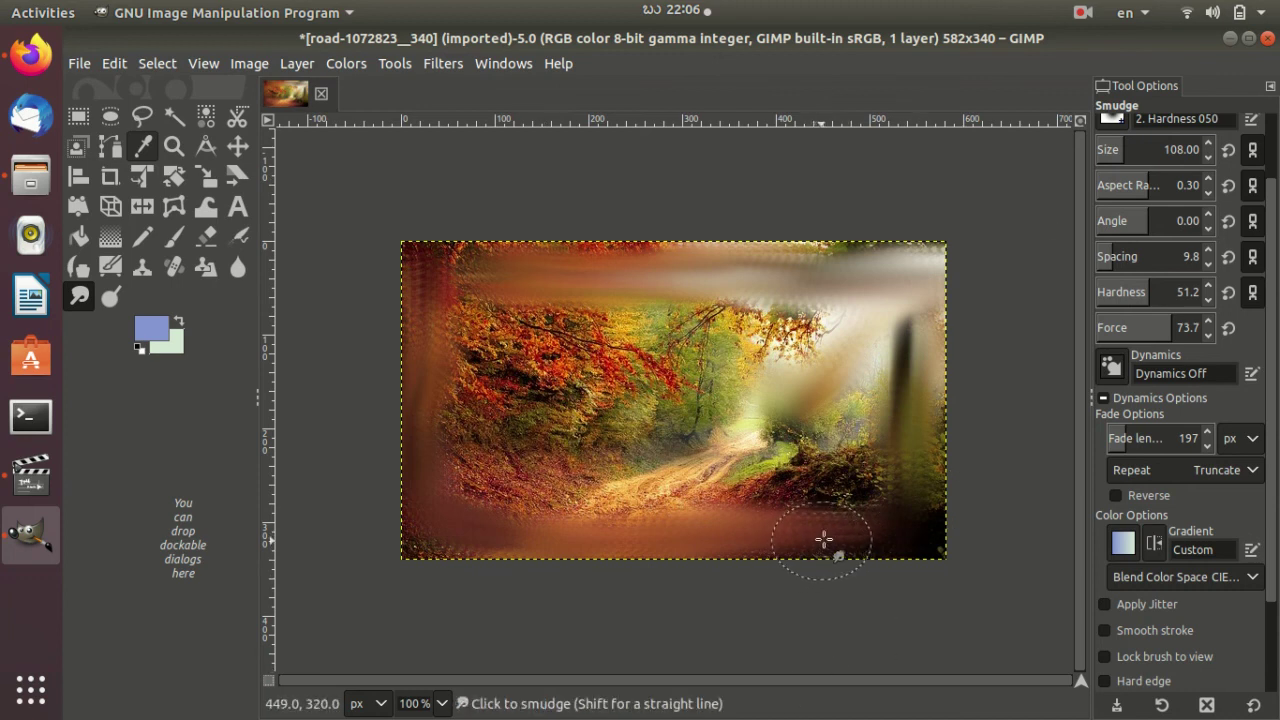
pyautogui.moveTo(720, 430)
pyautogui.mouseDown()
pyautogui.moveTo(502, 413)
pyautogui.moveTo(735, 428)
pyautogui.moveTo(668, 401)
pyautogui.moveTo(641, 443)
pyautogui.moveTo(721, 422)
pyautogui.moveTo(750, 347)
pyautogui.moveTo(682, 336)
pyautogui.mouseUp()
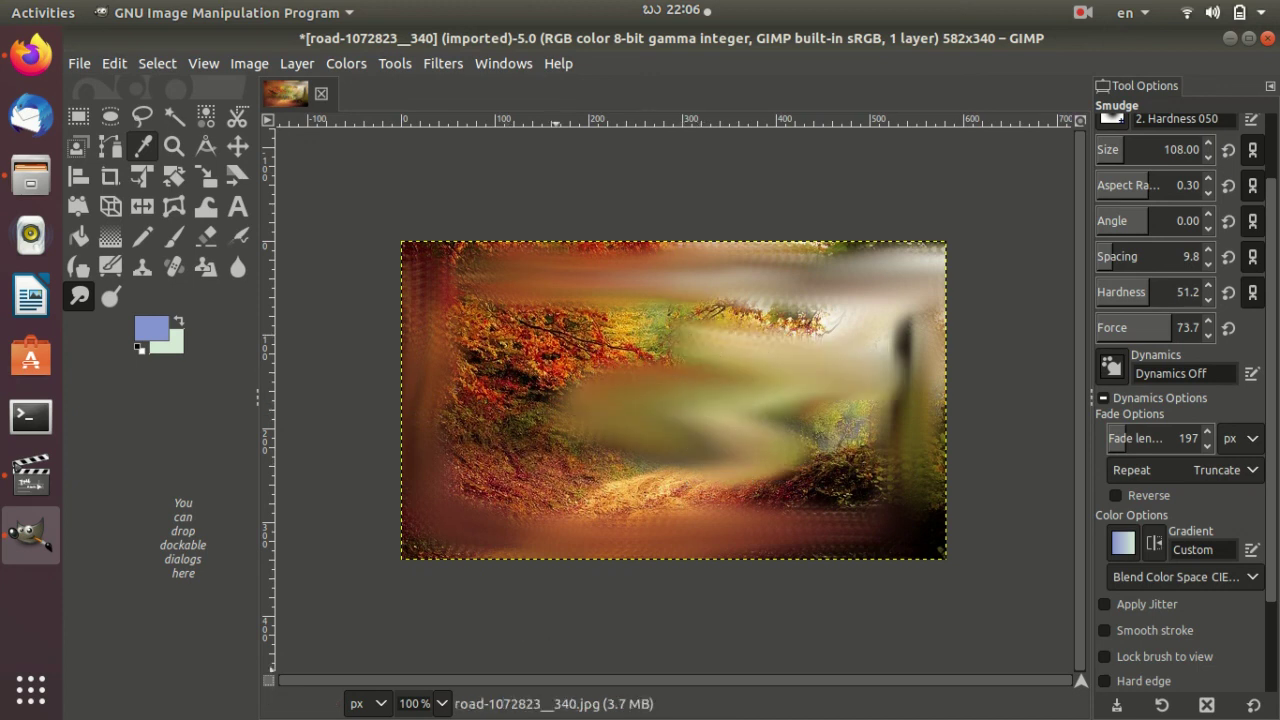
pyautogui.hotkey('ctrl', 'z')
pyautogui.hotkey('ctrl', 'z')
pyautogui.hotkey('ctrl', 'z')
pyautogui.hotkey('ctrl', 'z')
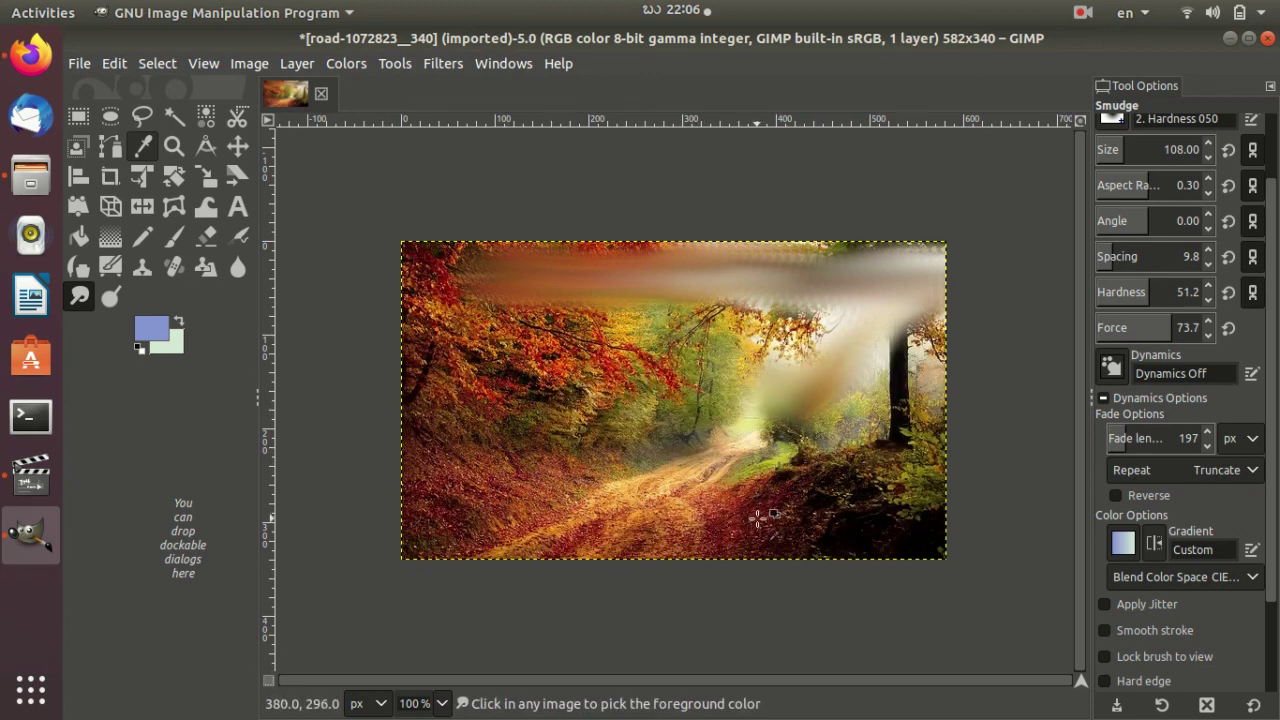
pyautogui.moveTo(480, 400)
pyautogui.mouseDown()
pyautogui.moveTo(819, 440)
pyautogui.moveTo(849, 516)
pyautogui.mouseUp()
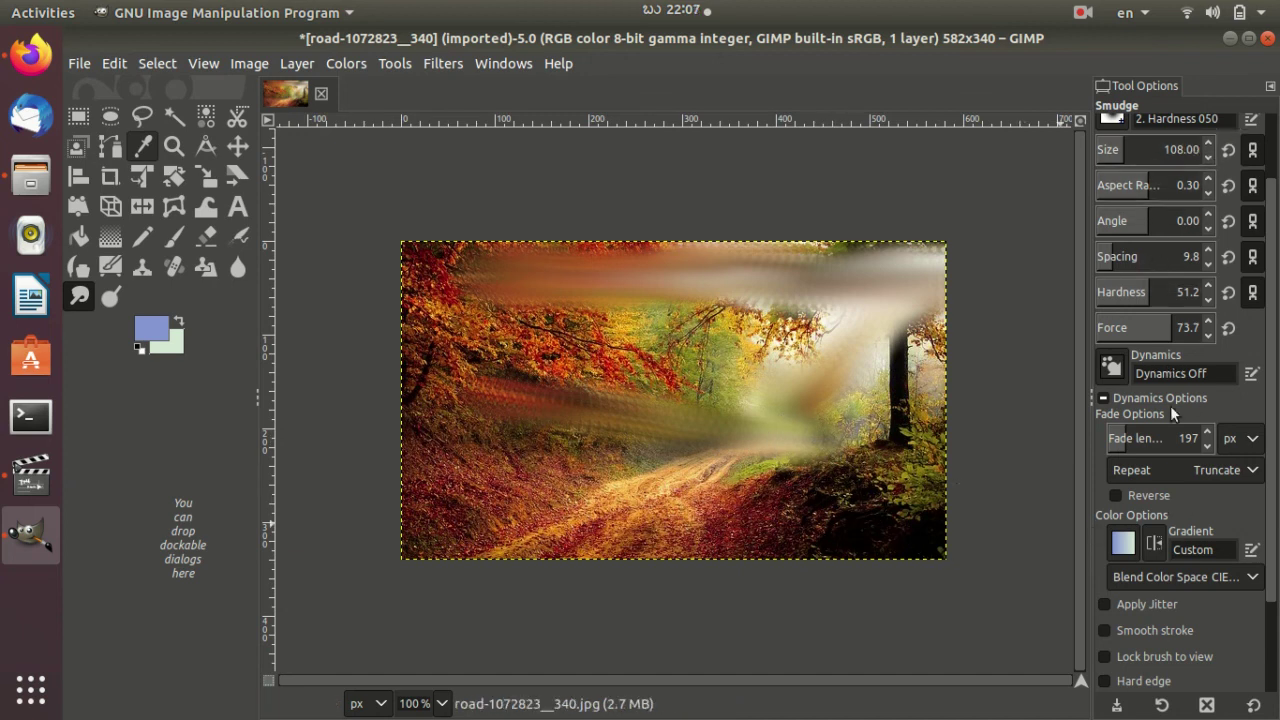
# - Turn on smudge jitter, try two test smears, then undo back to the original photo
pyautogui.click(1118, 605)
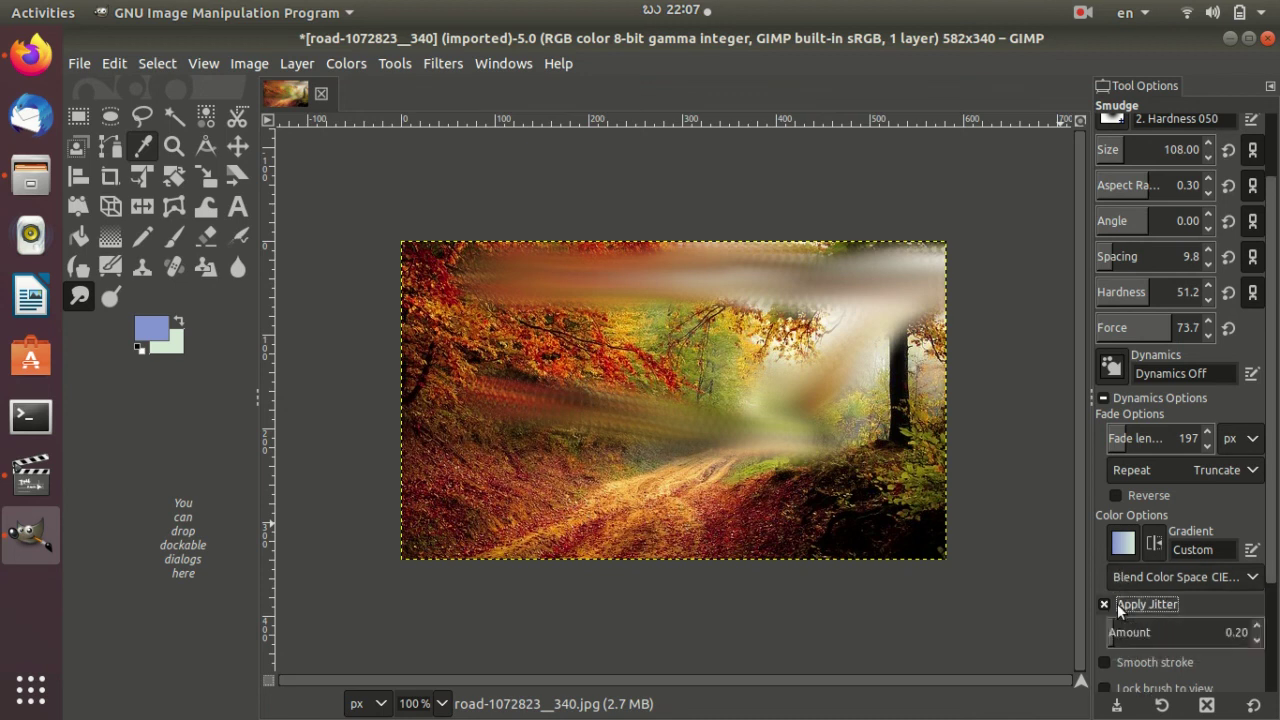
pyautogui.moveTo(586, 290)
pyautogui.mouseDown()
pyautogui.moveTo(600, 566)
pyautogui.moveTo(820, 470)
pyautogui.mouseUp()
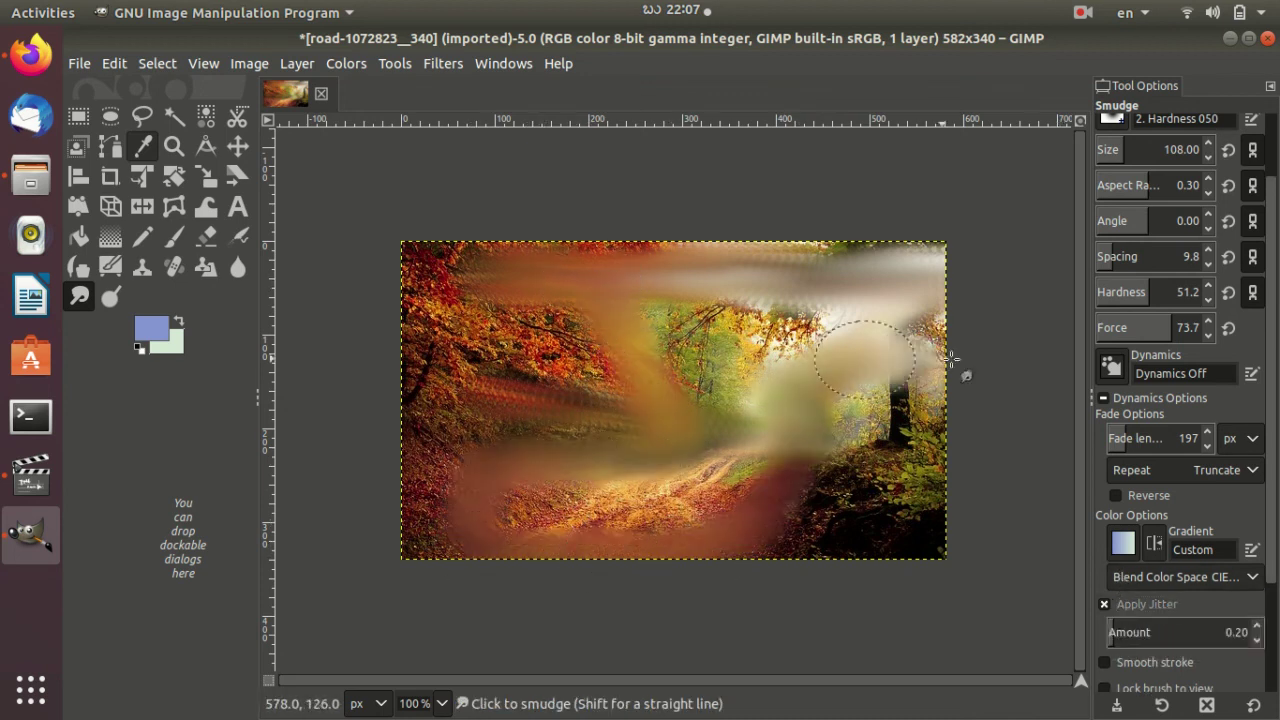
pyautogui.moveTo(950, 357)
pyautogui.mouseDown()
pyautogui.moveTo(731, 400)
pyautogui.moveTo(455, 389)
pyautogui.moveTo(412, 450)
pyautogui.mouseUp()
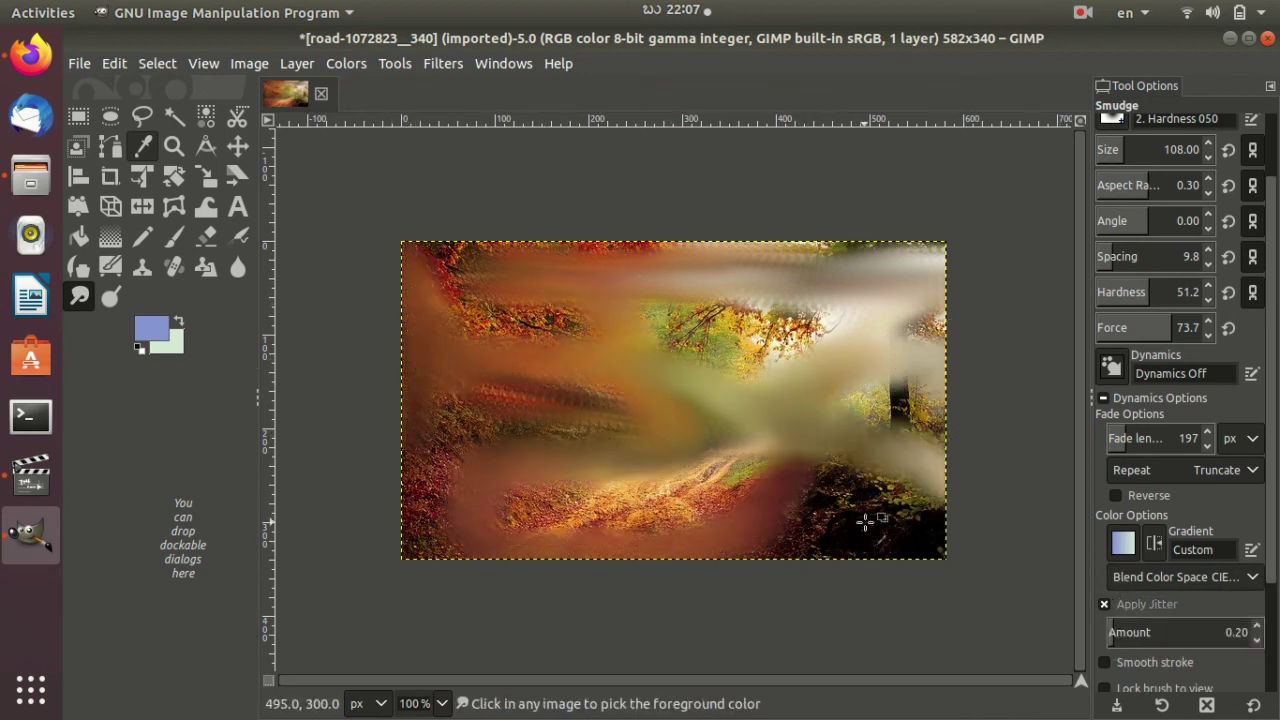
pyautogui.hotkey('ctrl', 'z')
pyautogui.hotkey('ctrl', 'z')
pyautogui.hotkey('ctrl', 'z')
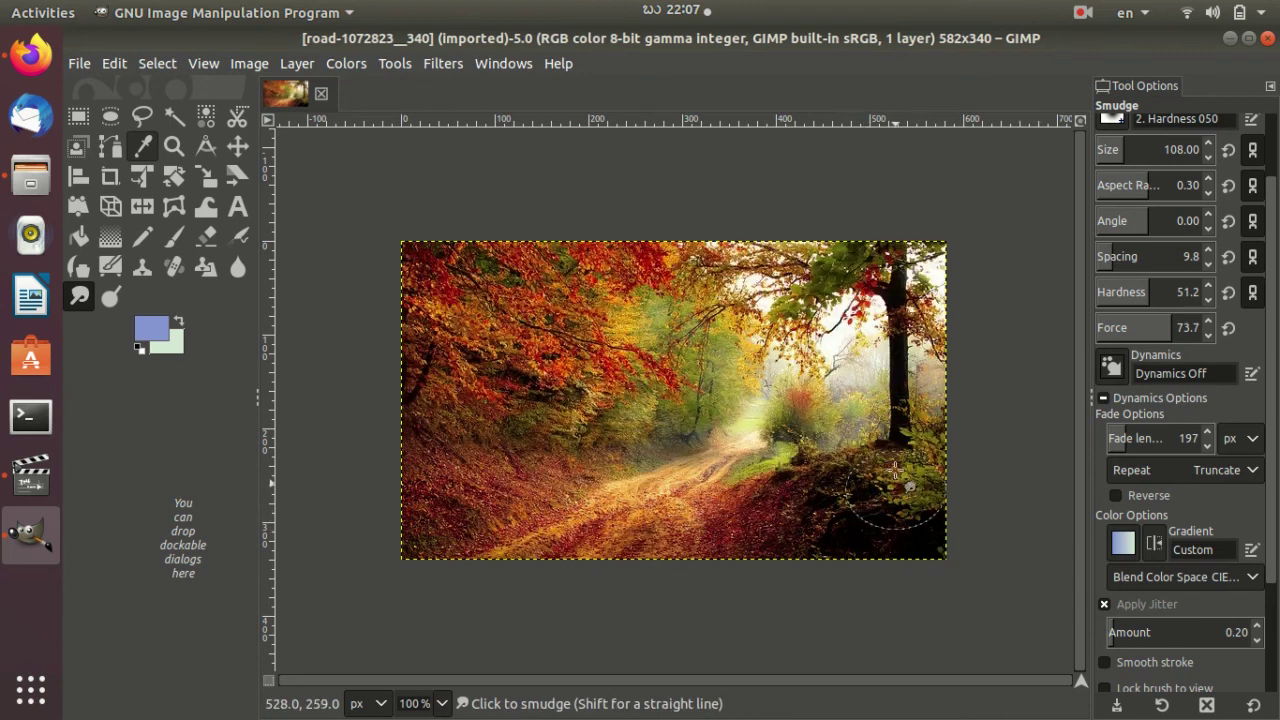
# - Smudge the right tree trunk, the top-left corner and the bottom-left edge
pyautogui.moveTo(895, 470); pyautogui.dragTo(878, 300)
pyautogui.moveTo(440, 290); pyautogui.dragTo(509, 279)
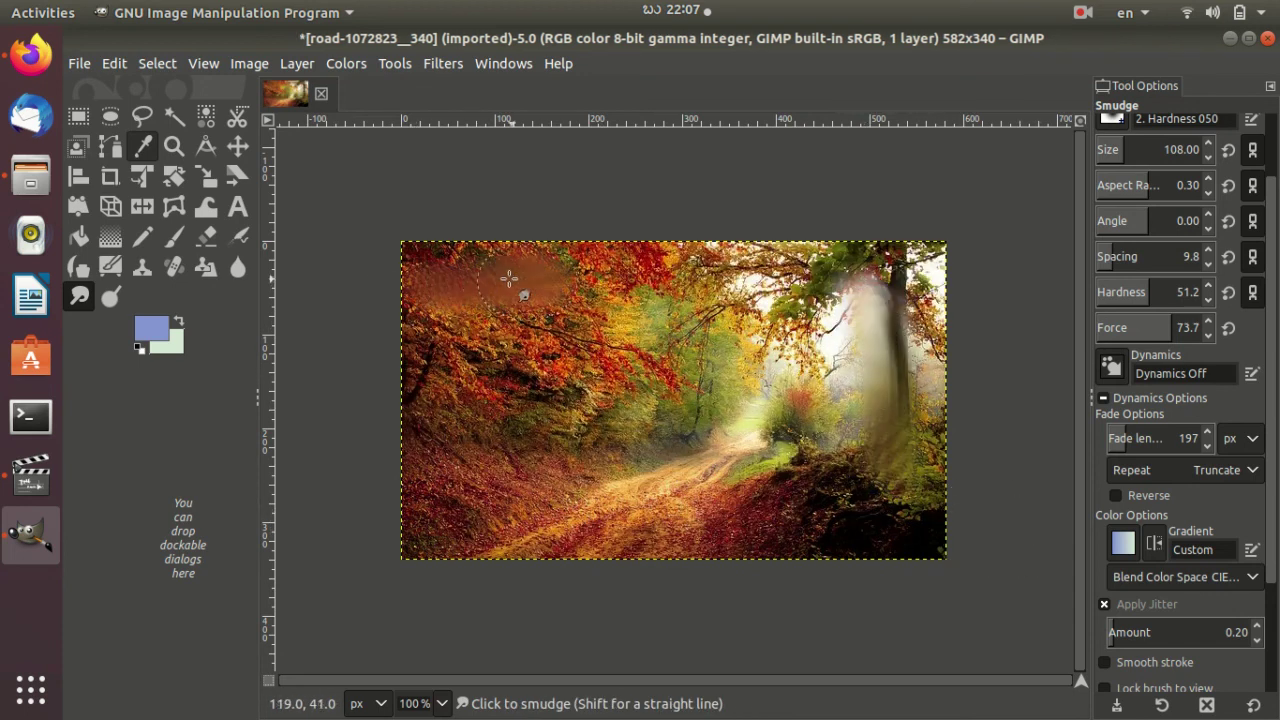
pyautogui.moveTo(429, 534)
pyautogui.mouseDown()
pyautogui.moveTo(649, 551)
pyautogui.moveTo(880, 532)
pyautogui.mouseUp()
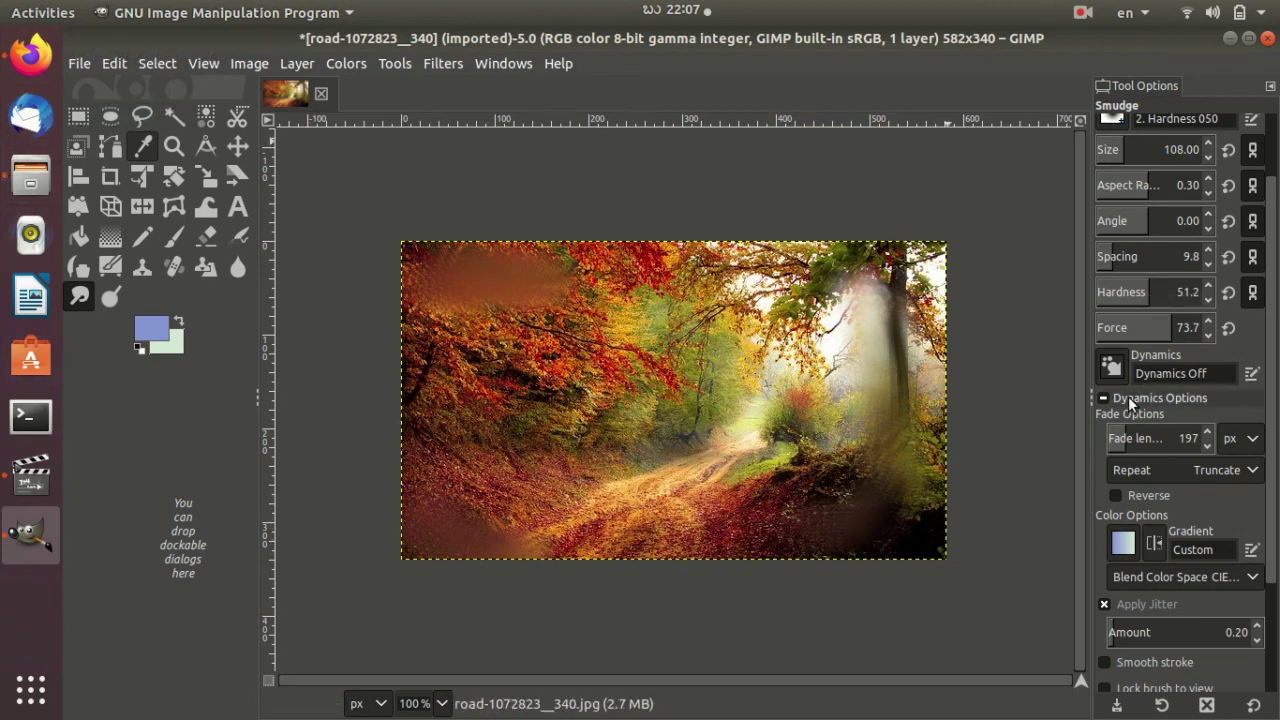
# - Raise smudge jitter to 1.74, smear the road into a scattered haze, and finish recording
pyautogui.click(1258, 624)
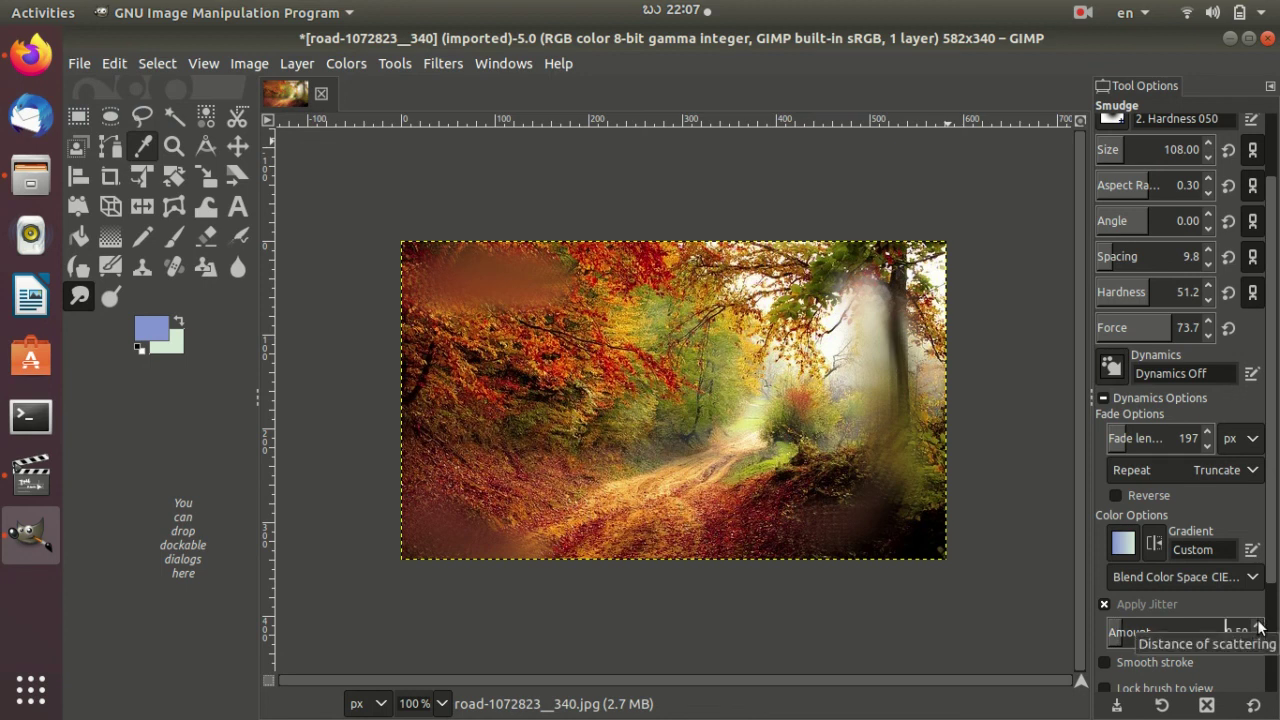
pyautogui.click(1258, 624)
pyautogui.moveTo(738, 504)
pyautogui.mouseDown()
pyautogui.moveTo(530, 400)
pyautogui.moveTo(709, 328)
pyautogui.moveTo(861, 384)
pyautogui.moveTo(905, 461)
pyautogui.moveTo(678, 484)
pyautogui.moveTo(511, 383)
pyautogui.moveTo(520, 400)
pyautogui.mouseUp()
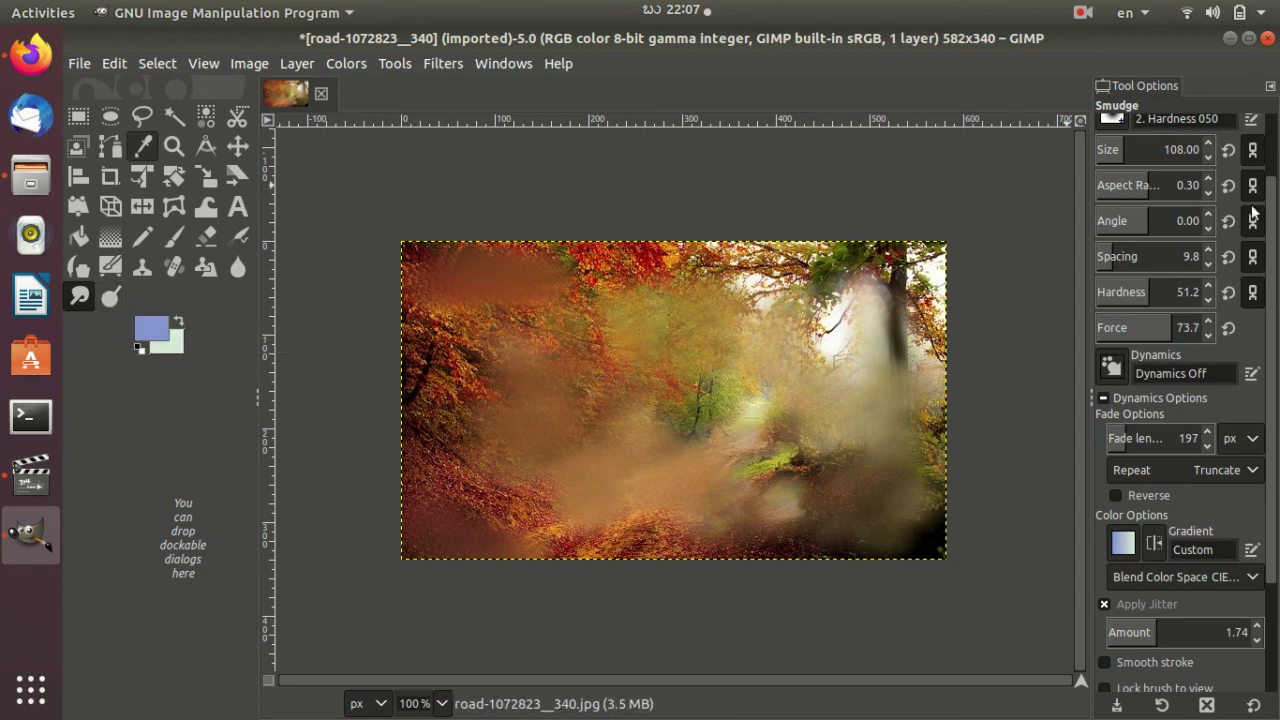
pyautogui.click(1084, 13)
pyautogui.click(1150, 124)
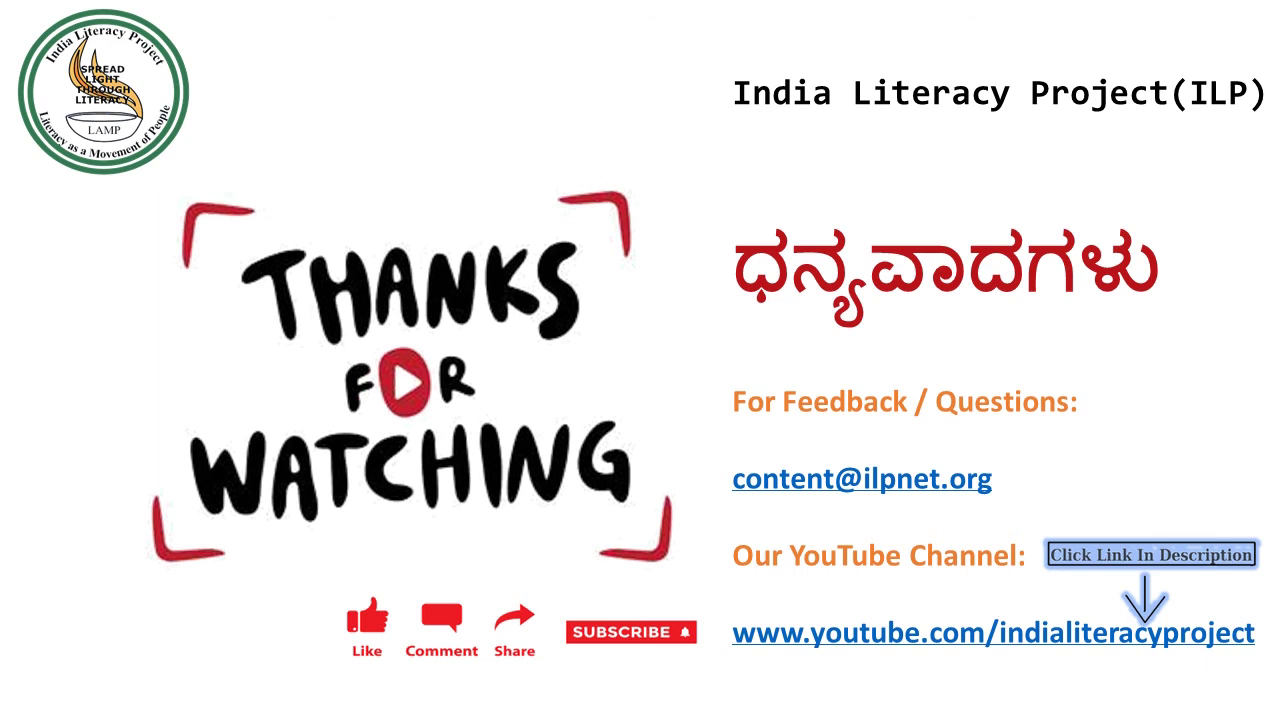